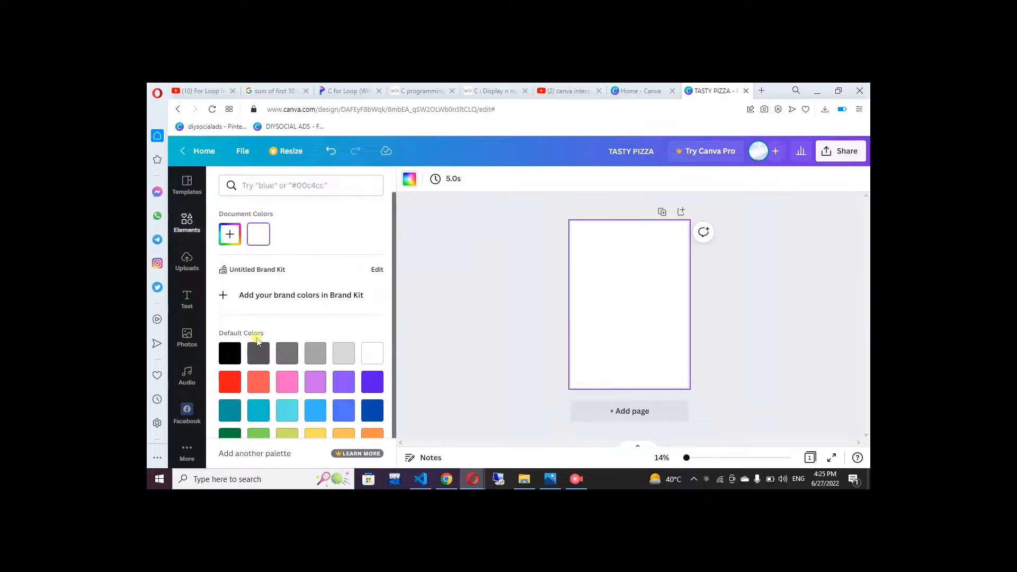
Set the page background to the custom orange colour #FDB323
left_click(316, 185)
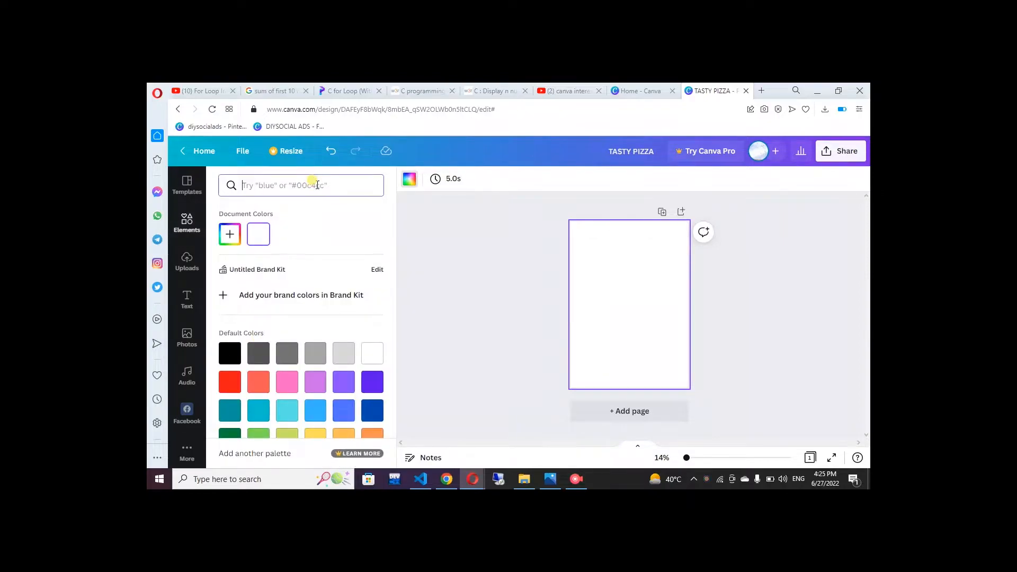
left_click(235, 241)
left_click_drag(237, 328, 249, 330)
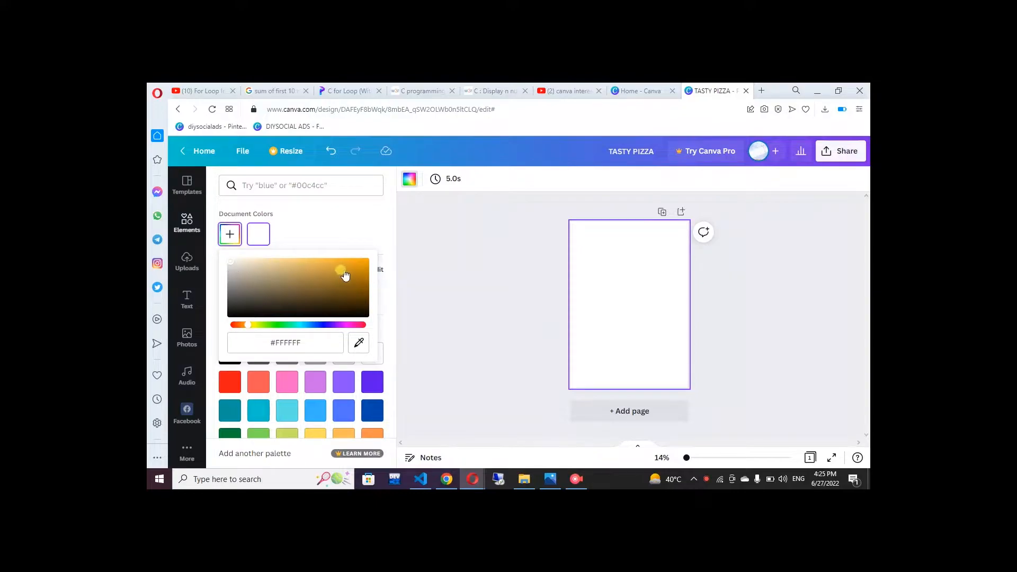
left_click_drag(229, 268, 251, 267)
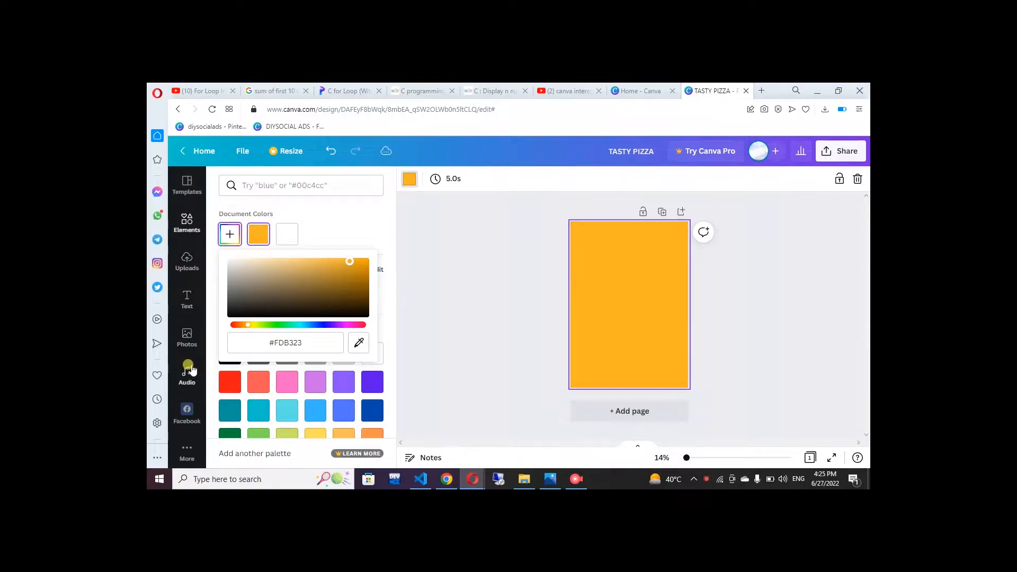
Search the photo library for pizza
left_click(186, 338)
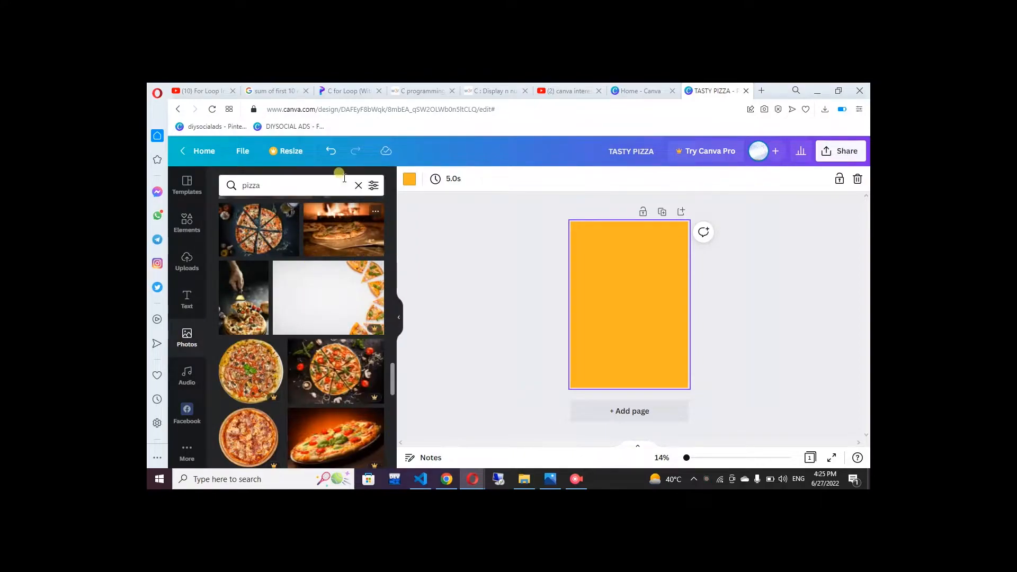
left_click(262, 184)
left_click(267, 184)
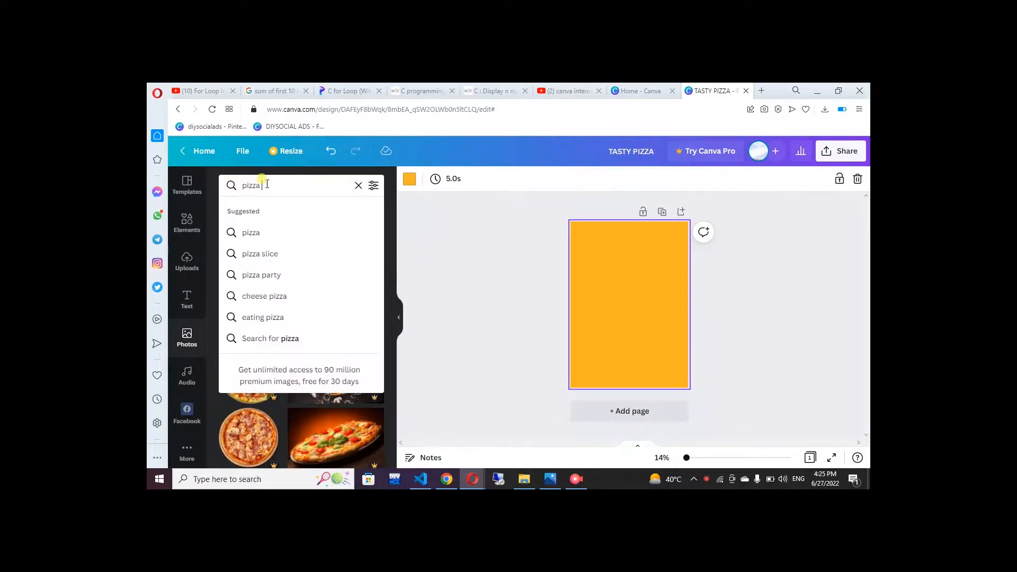
key("Return")
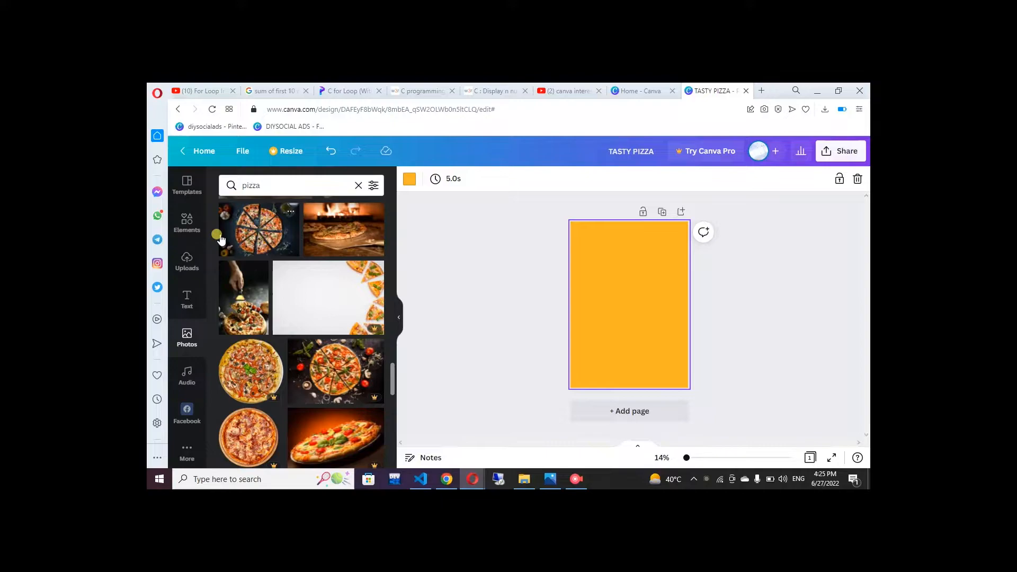
Search the elements for FRAME, add a brush-stroke frame, and enlarge it across the upper half of the page
left_click(190, 225)
left_click(356, 185)
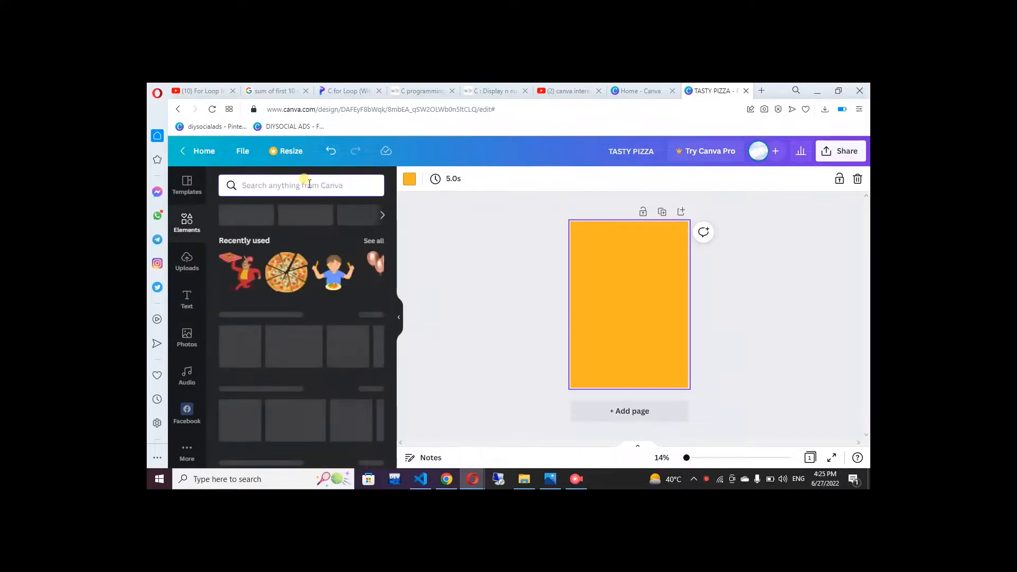
type("FRAME")
key("Return")
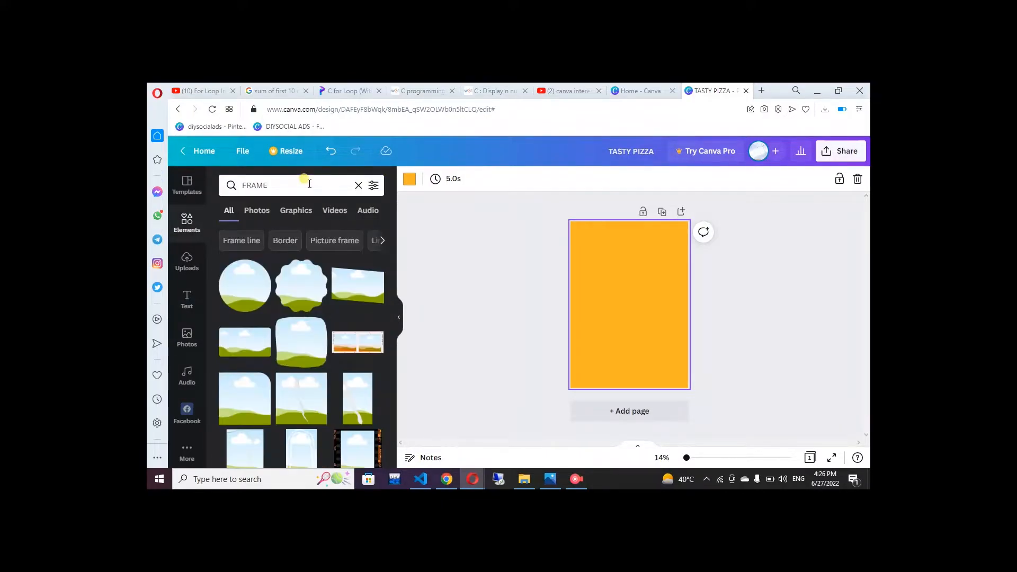
left_click_drag(393, 282, 395, 385)
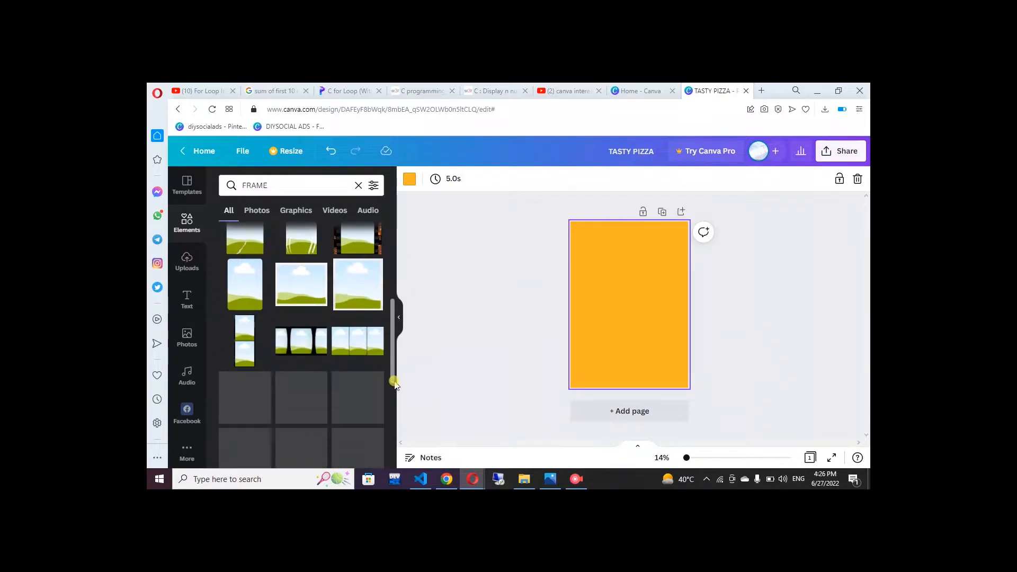
left_click_drag(394, 320, 398, 382)
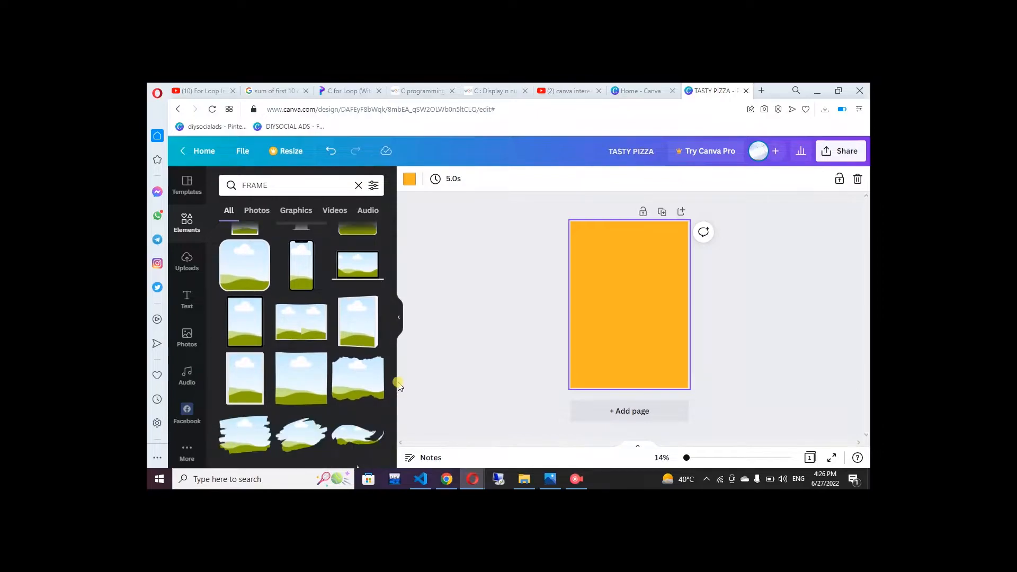
left_click(291, 445)
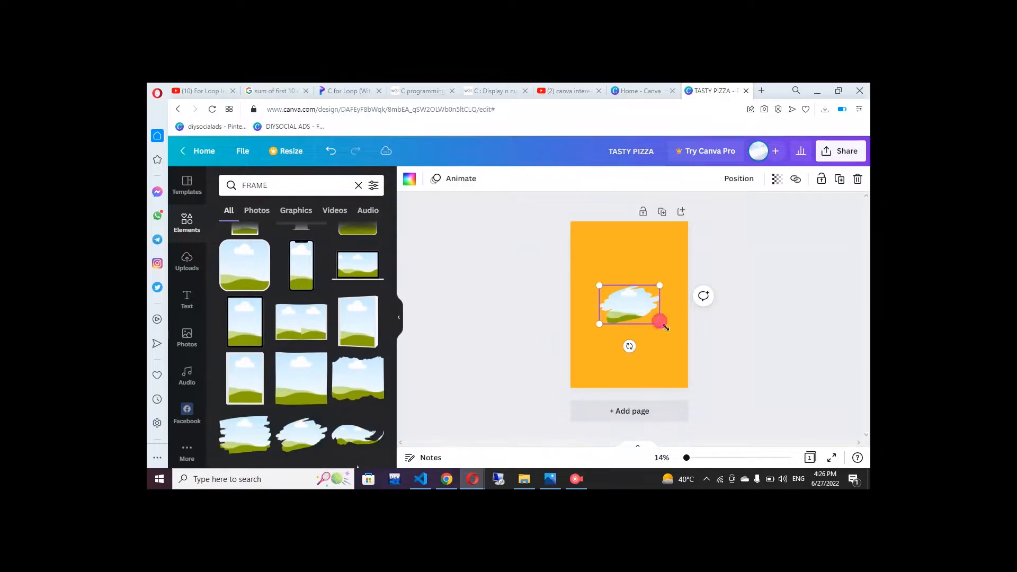
left_click_drag(660, 321, 741, 369)
mouse_move(660, 343)
left_mouse_down()
mouse_move(593, 274)
mouse_move(625, 286)
left_mouse_up()
Fill the brush-stroke frame with the photo of the sliced pizza on a dark background
left_click(187, 337)
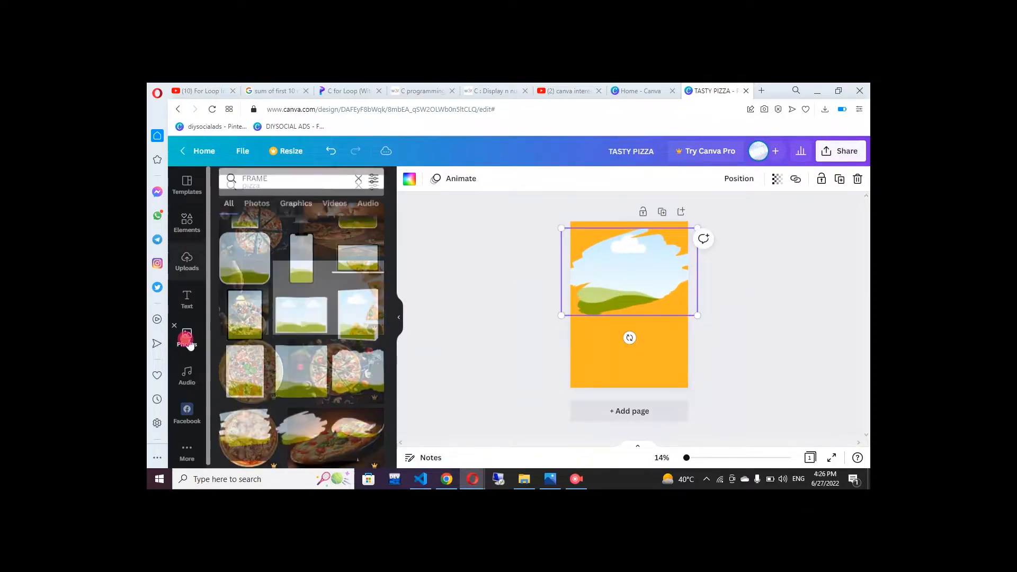
left_click(259, 231)
left_click_drag(644, 311, 646, 283)
left_click(657, 281)
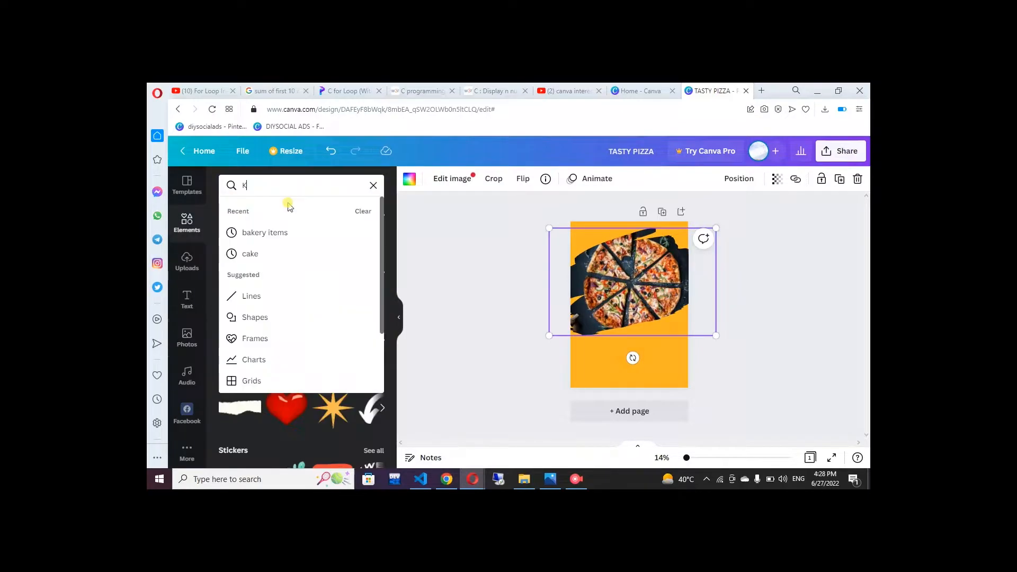
type("ITCHE")
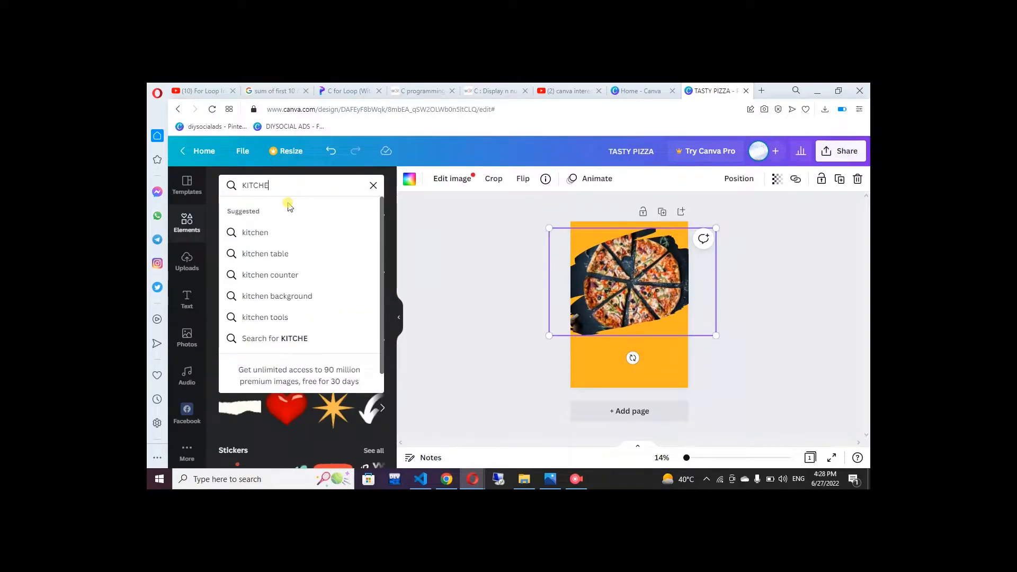
key("BackSpace")
key("BackSpace")
key("BackSpace")
key("BackSpace")
key("BackSpace")
key("BackSpace")
Find the white-uniformed chef graphic by searching for CHEF LOGO, add it, and shrink it into the page's upper-left corner
type("CHEF ")
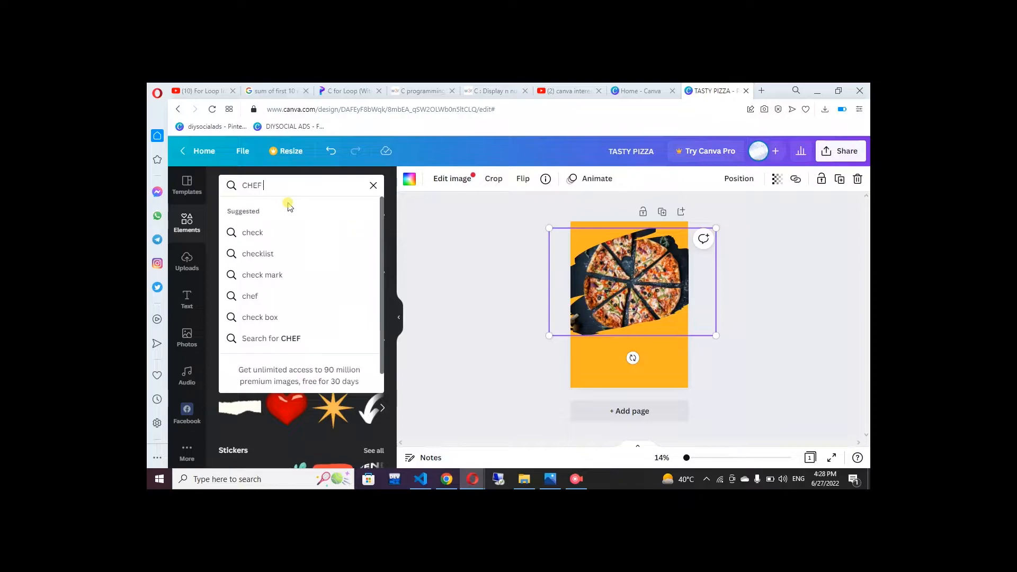
type("LOGOG")
key("Return")
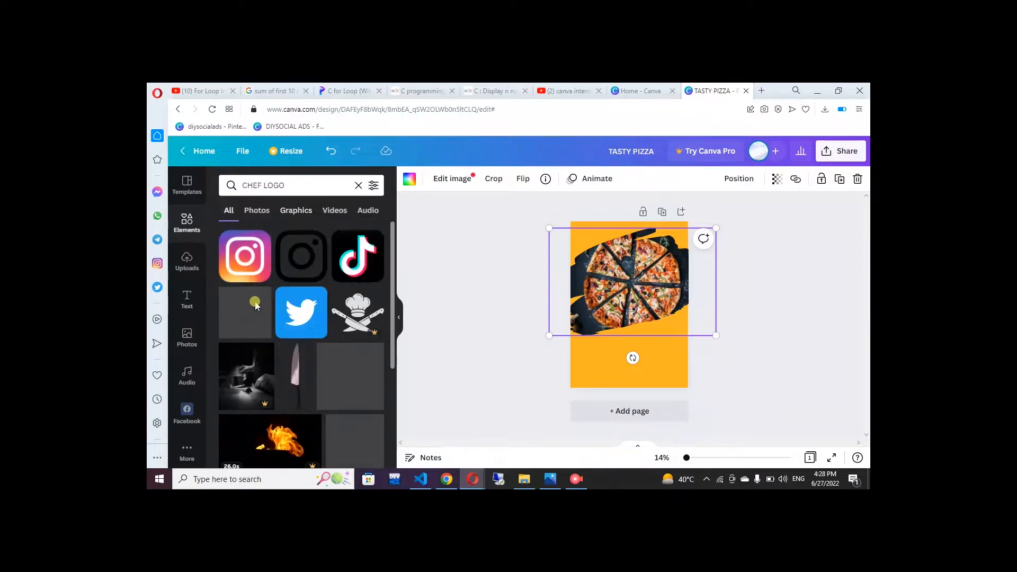
left_click(298, 210)
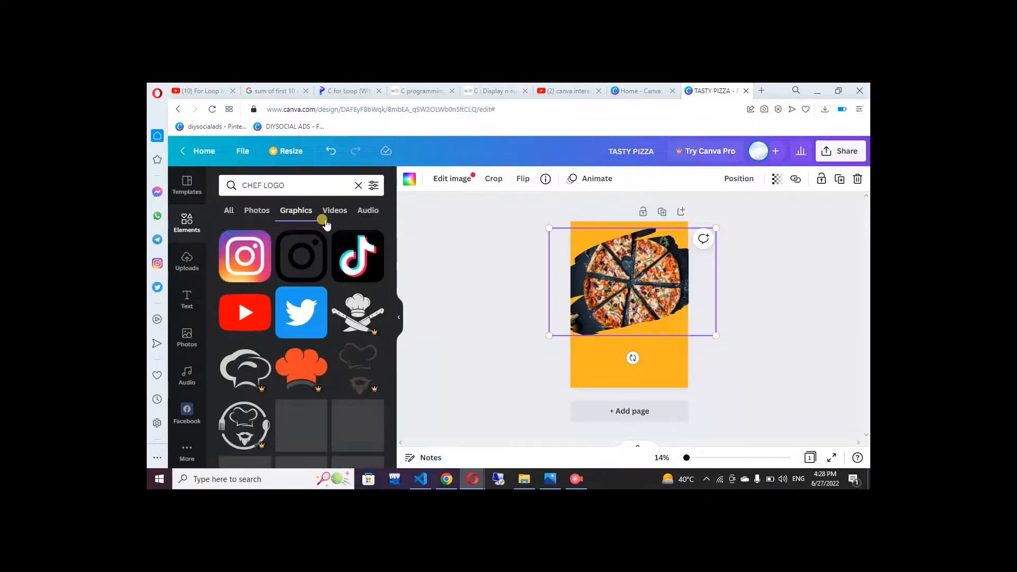
left_click_drag(394, 242, 400, 476)
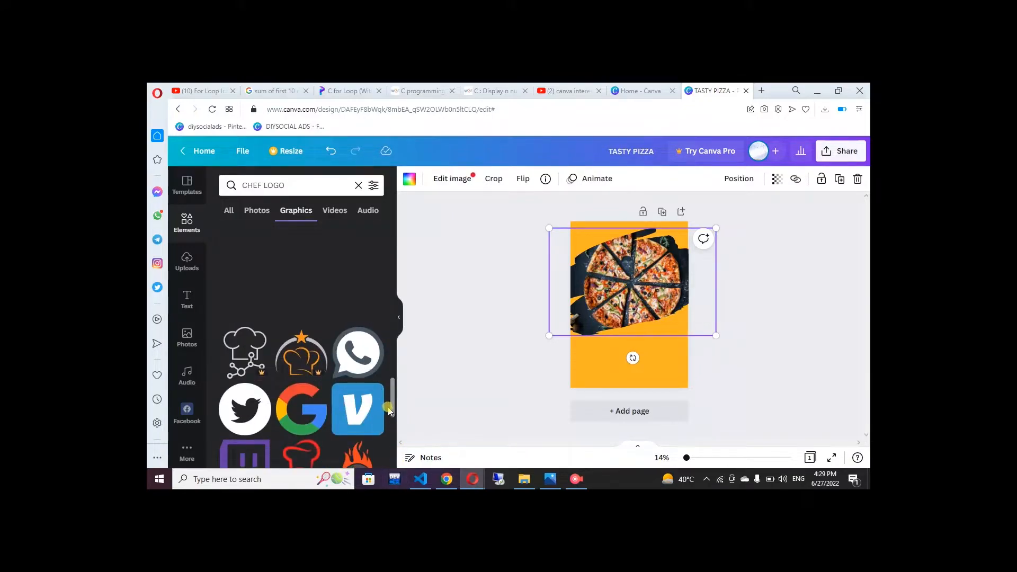
scroll(392, 406, "down", 5)
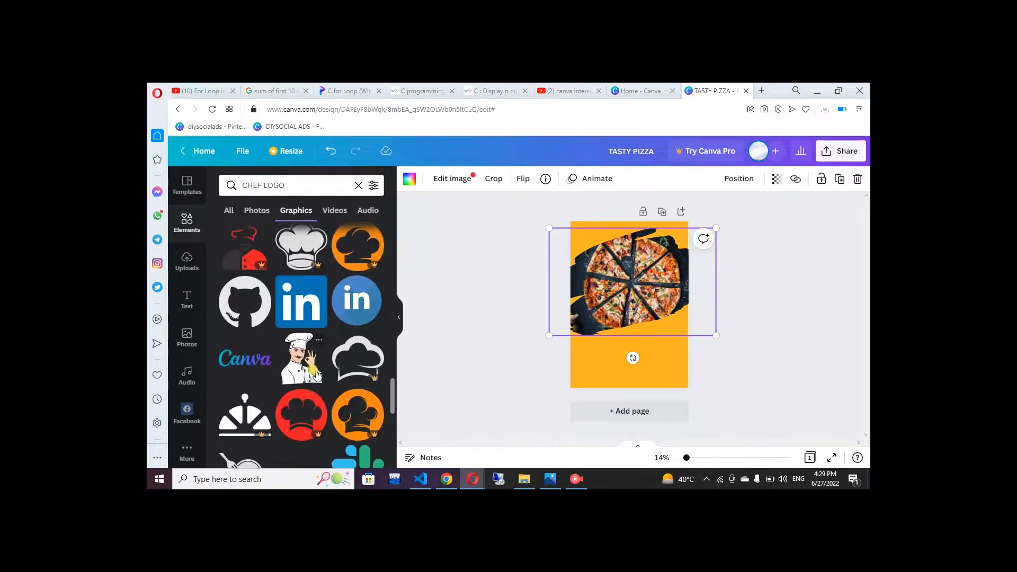
left_click(314, 373)
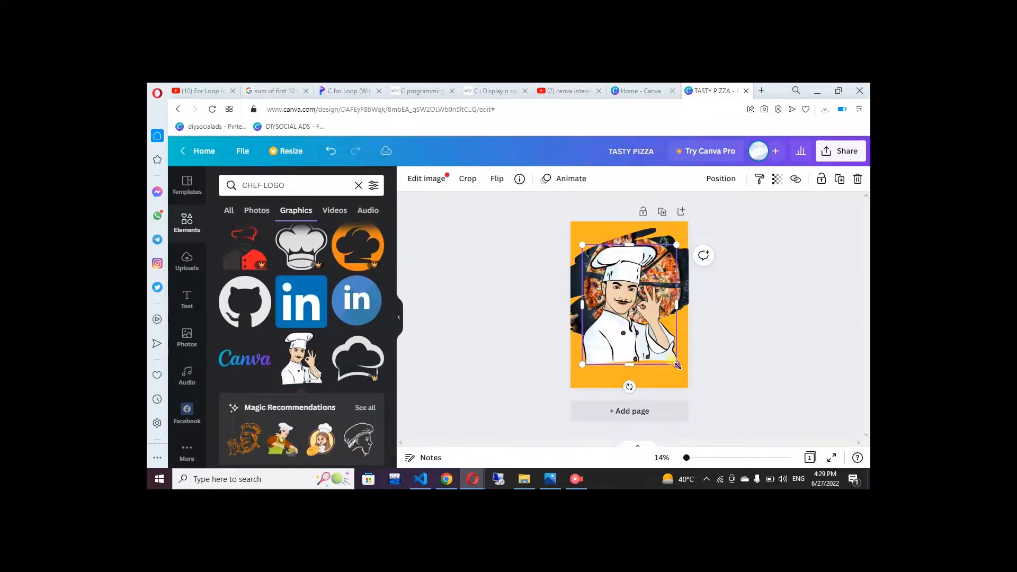
left_click_drag(683, 369, 578, 237)
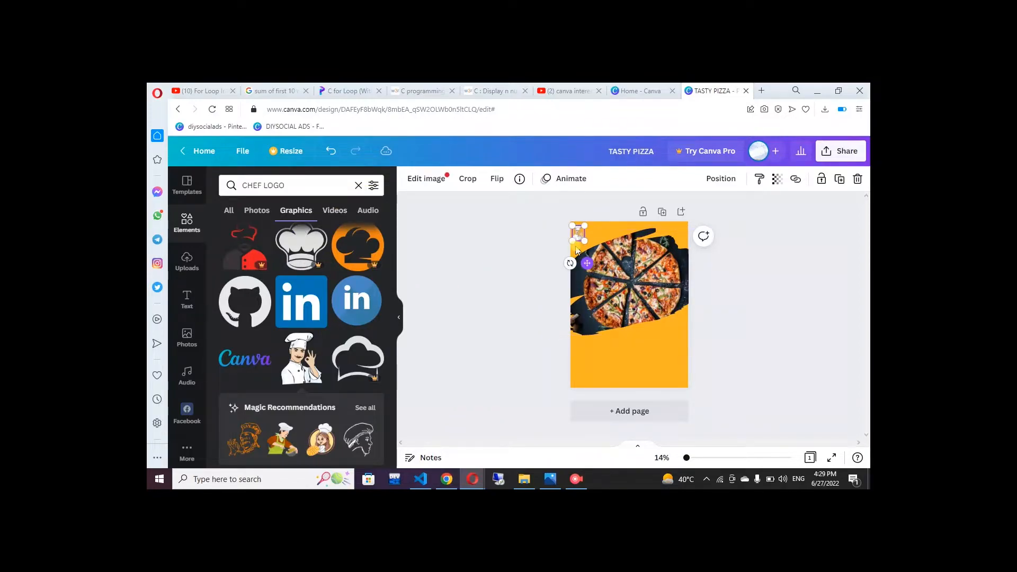
left_click(422, 178)
left_click(420, 176)
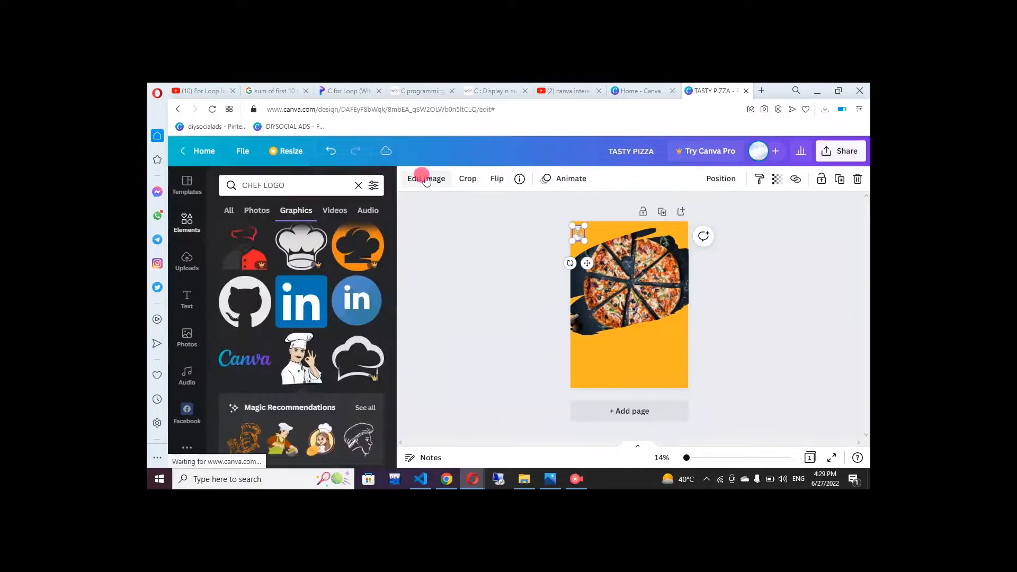
left_click(360, 185)
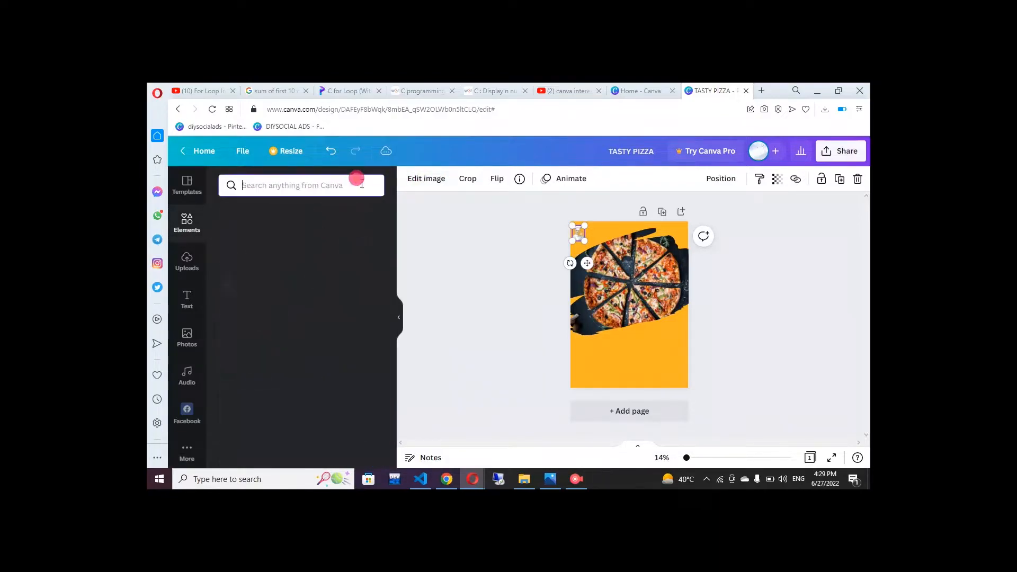
Add a small TASTY PIZZA text heading beside the chef graphic
left_click(188, 304)
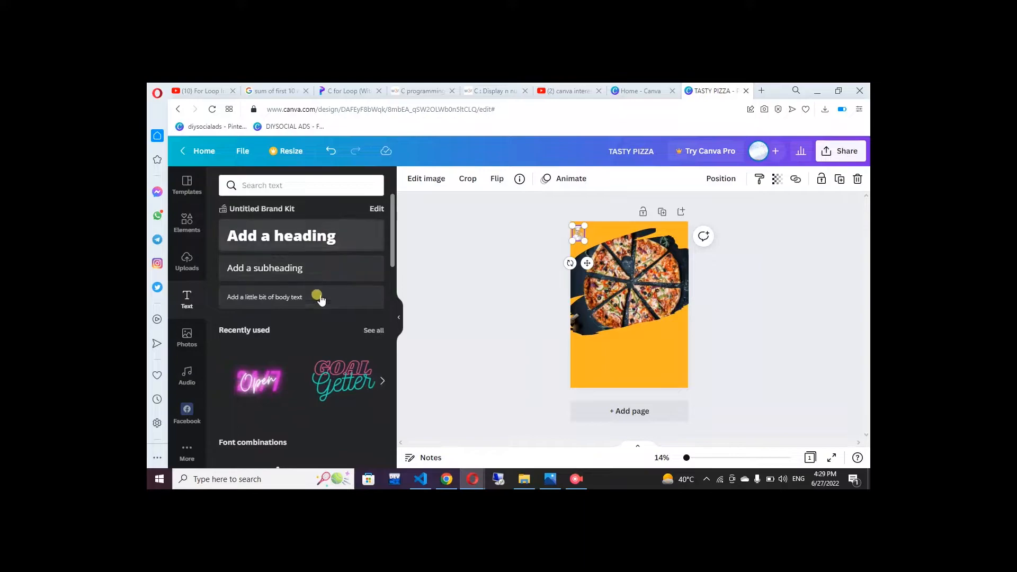
mouse_move(392, 254)
left_mouse_down()
mouse_move(397, 350)
mouse_move(395, 256)
left_mouse_up()
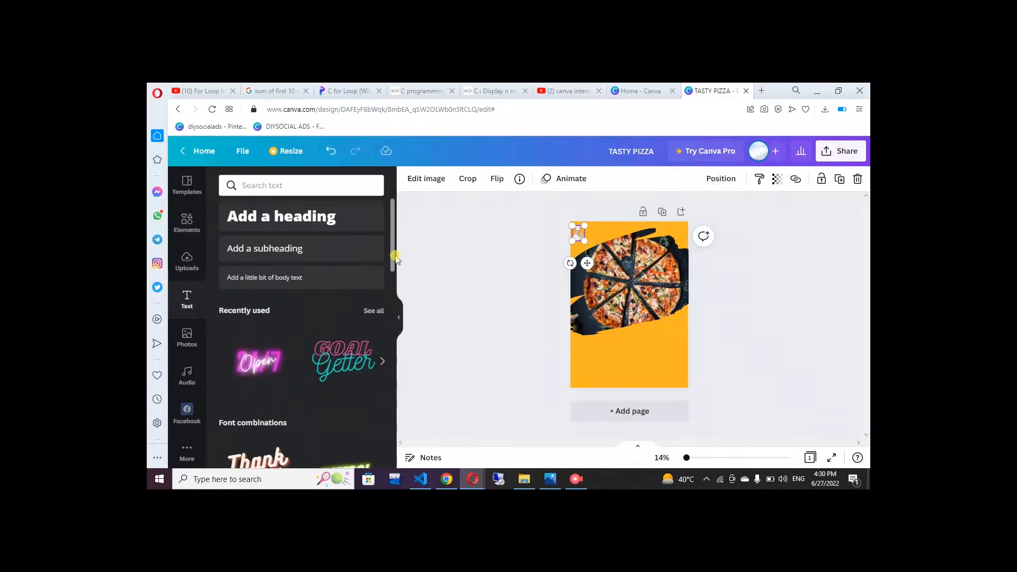
left_click(335, 213)
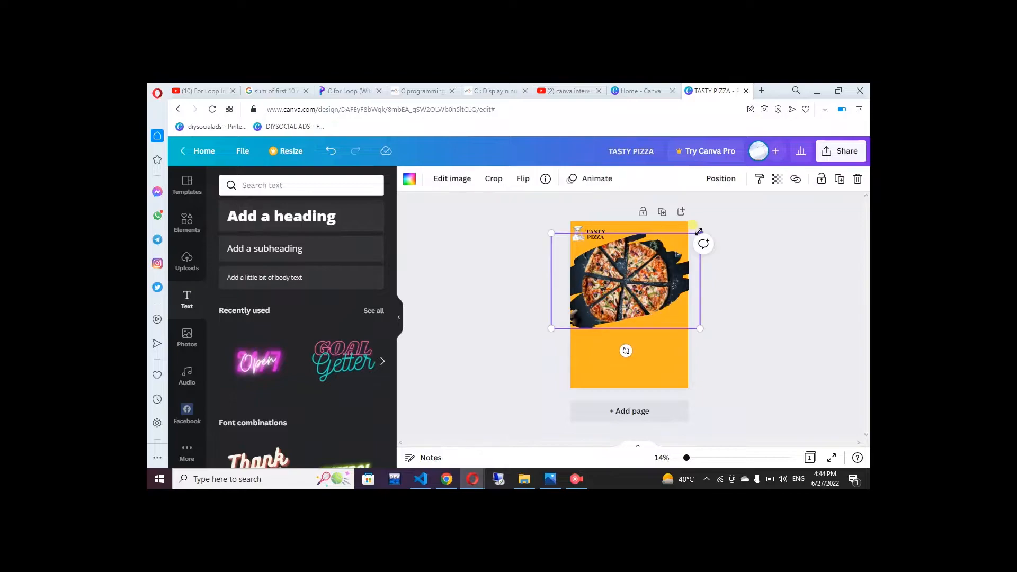
Widen and slightly enlarge the framed pizza photo so it extends past both sides of the page
left_click_drag(696, 228, 707, 229)
left_click_drag(635, 288, 635, 289)
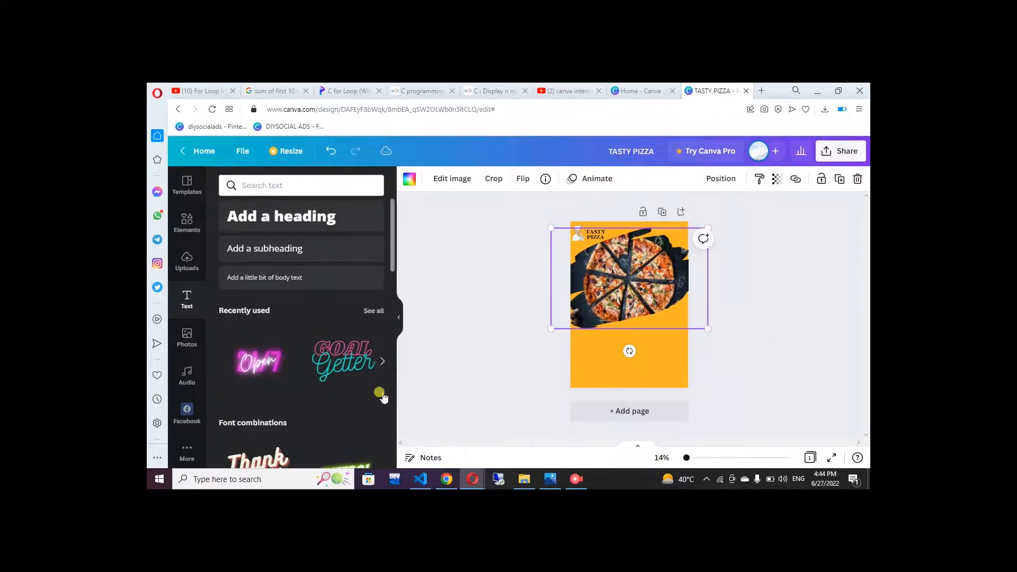
left_click_drag(552, 324, 548, 330)
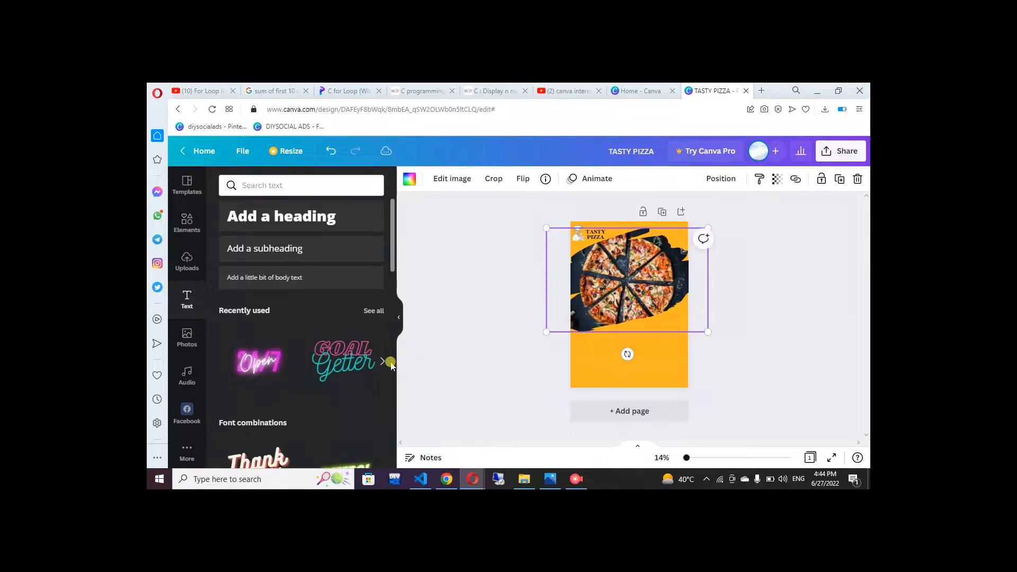
Add a heading reading GRAND over the lower part of the pizza photo
left_click(321, 213)
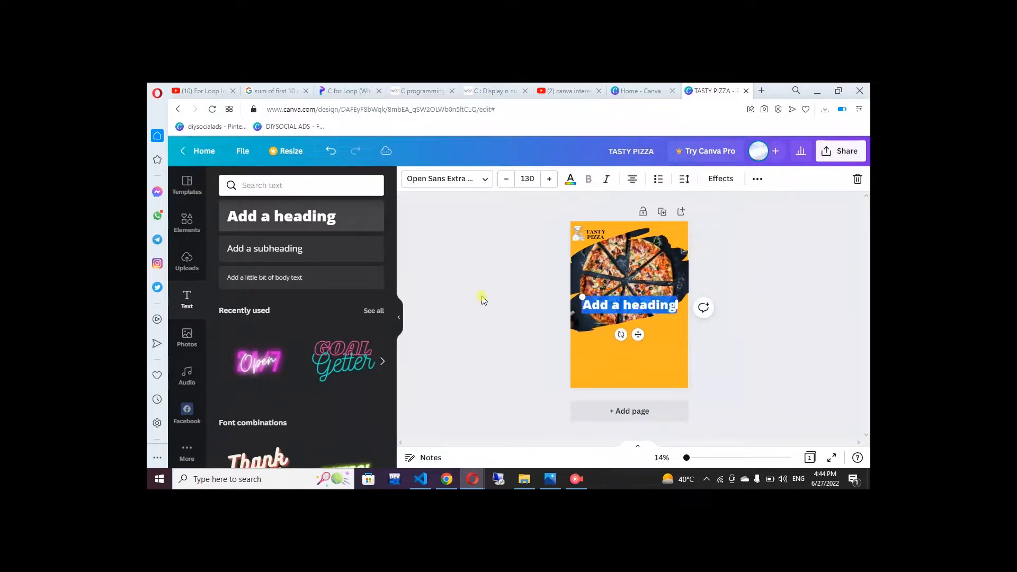
type("GRAND")
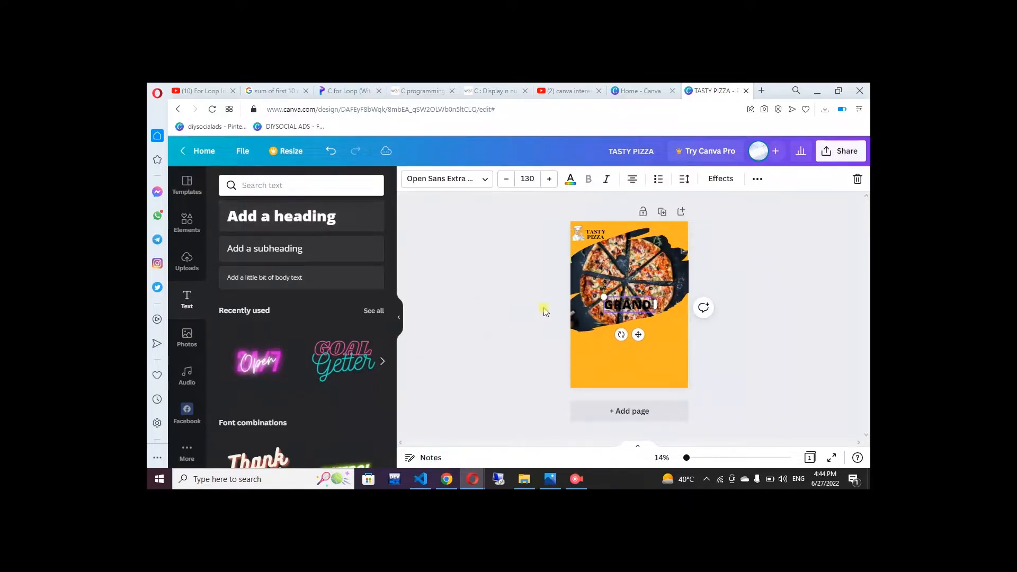
key("Return")
left_click(758, 333)
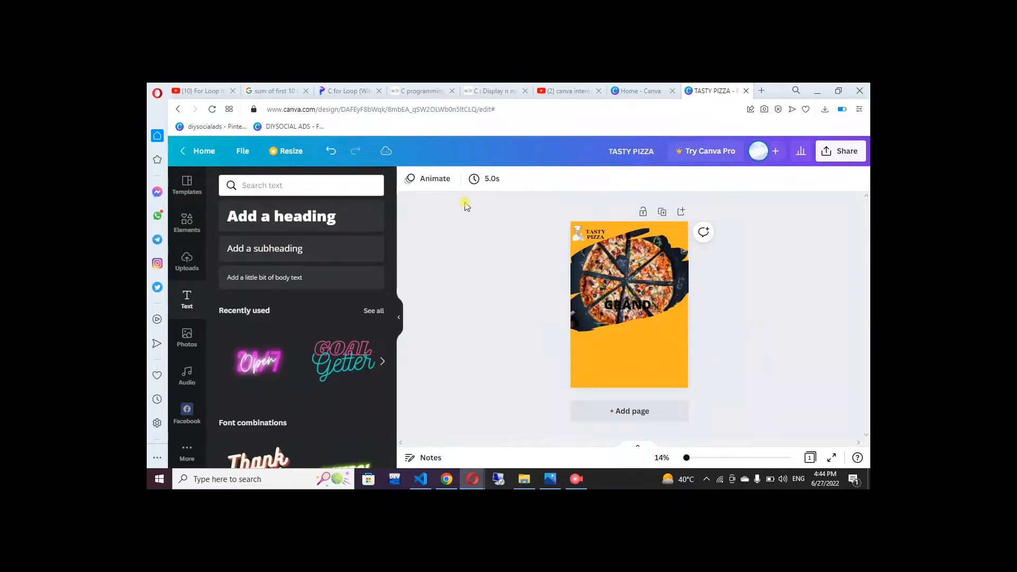
Add a second heading reading OPENING below GRAND and widen its text box to fit on one line
left_click(625, 307)
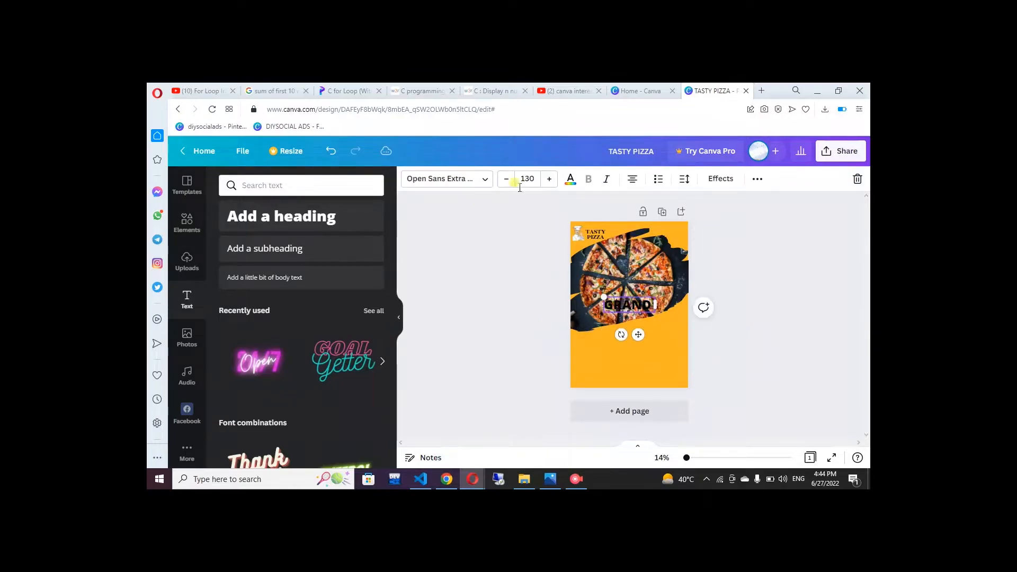
left_click(306, 219)
type("OPENING")
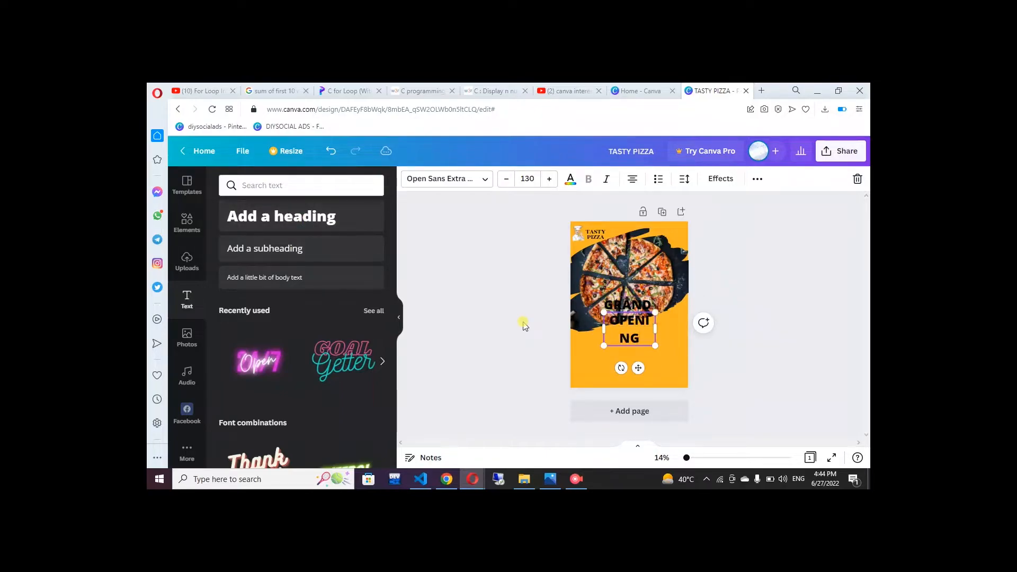
left_click_drag(657, 335, 679, 338)
Shift the GRAND heading slightly left over the pizza photo and recolour it dark blue
left_click_drag(630, 304, 622, 307)
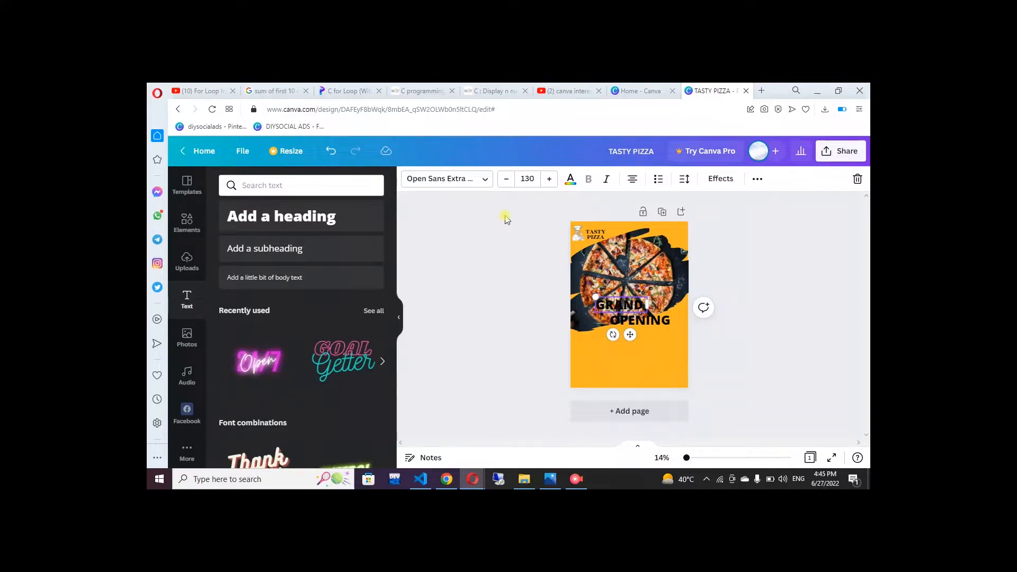
left_click(570, 183)
left_click(286, 233)
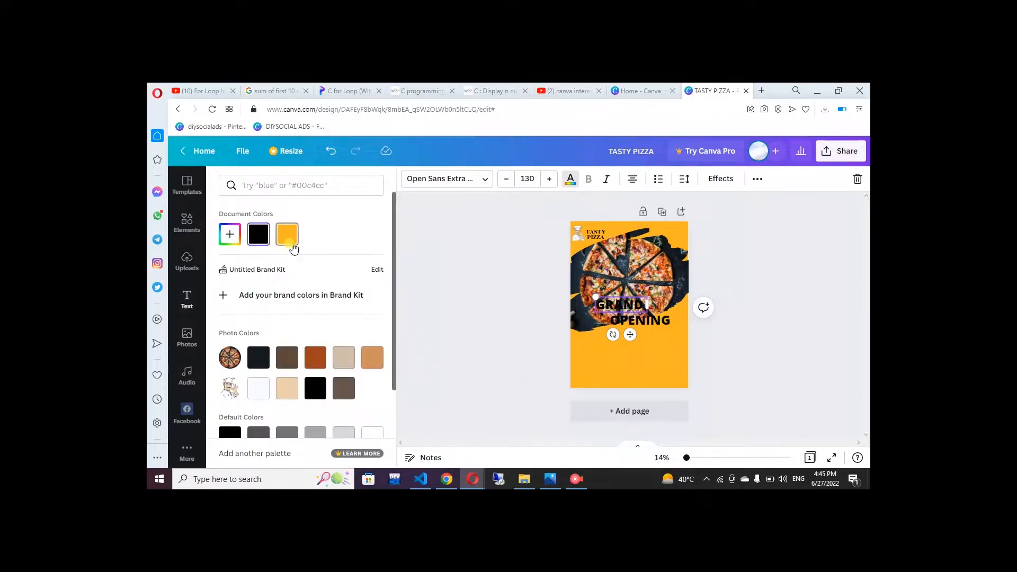
left_click(315, 360)
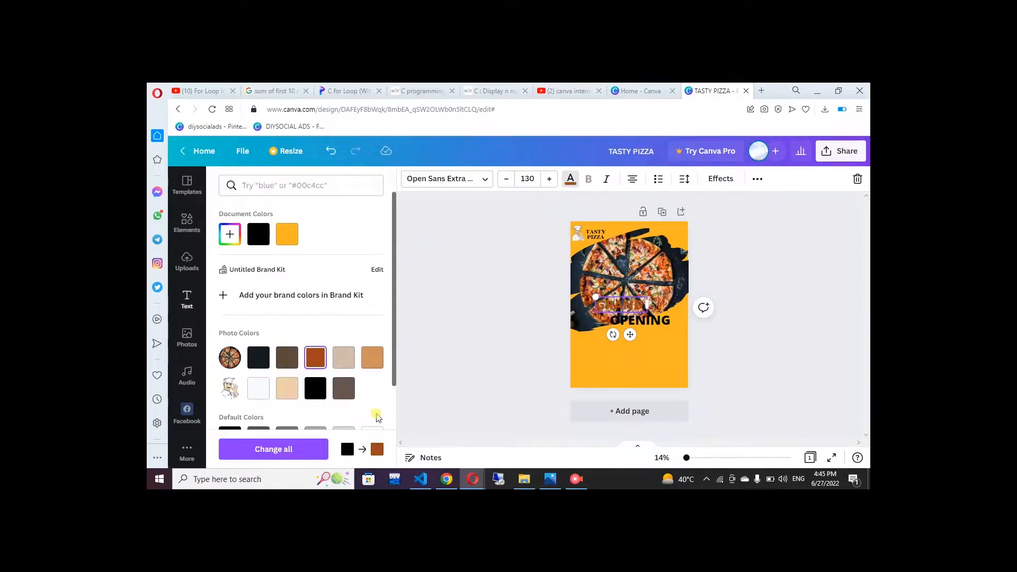
left_click(315, 388)
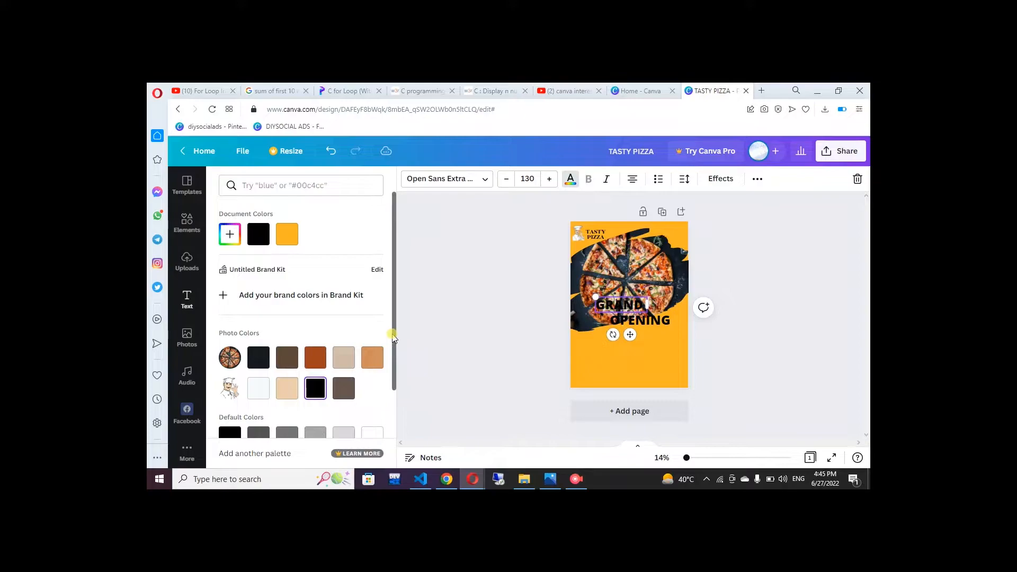
left_click_drag(392, 338, 398, 440)
left_click(372, 386)
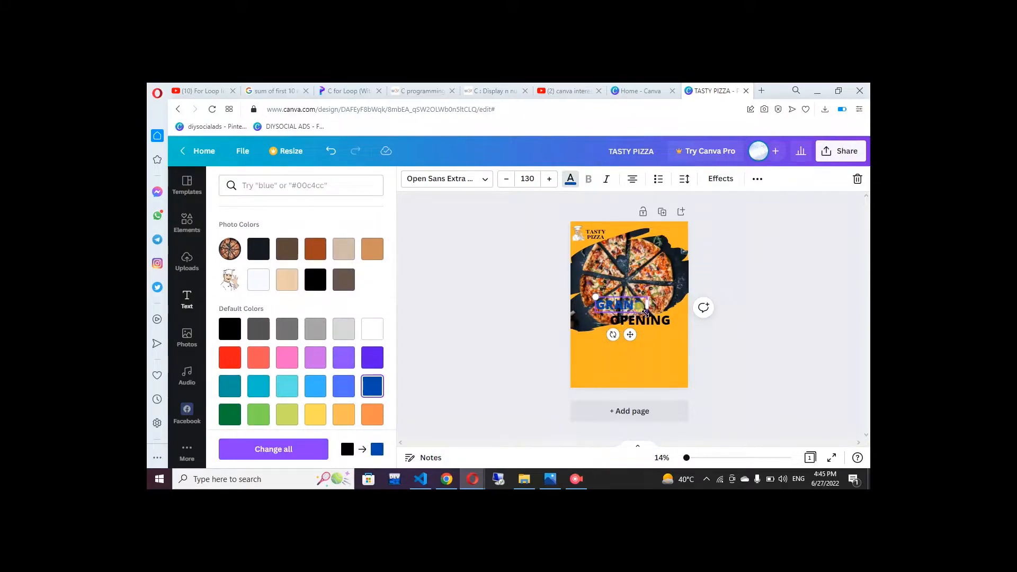
Enlarge GRAND to size 168 and shrink OPENING to about 94.3, stacking both at the page's right edge just below the pizza
left_click_drag(644, 312, 663, 342)
left_click_drag(623, 309, 639, 332)
left_click(628, 337)
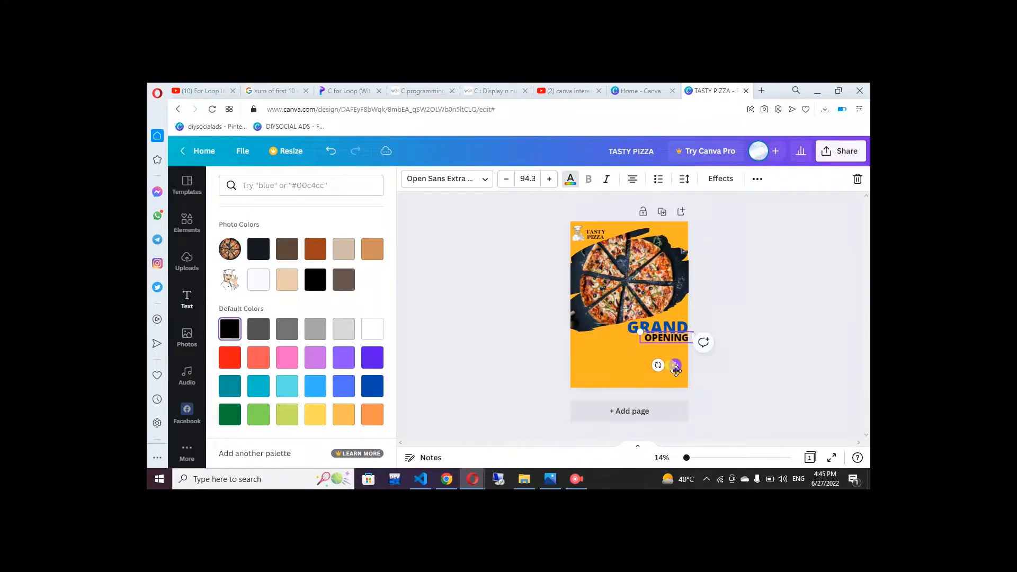
key("Left")
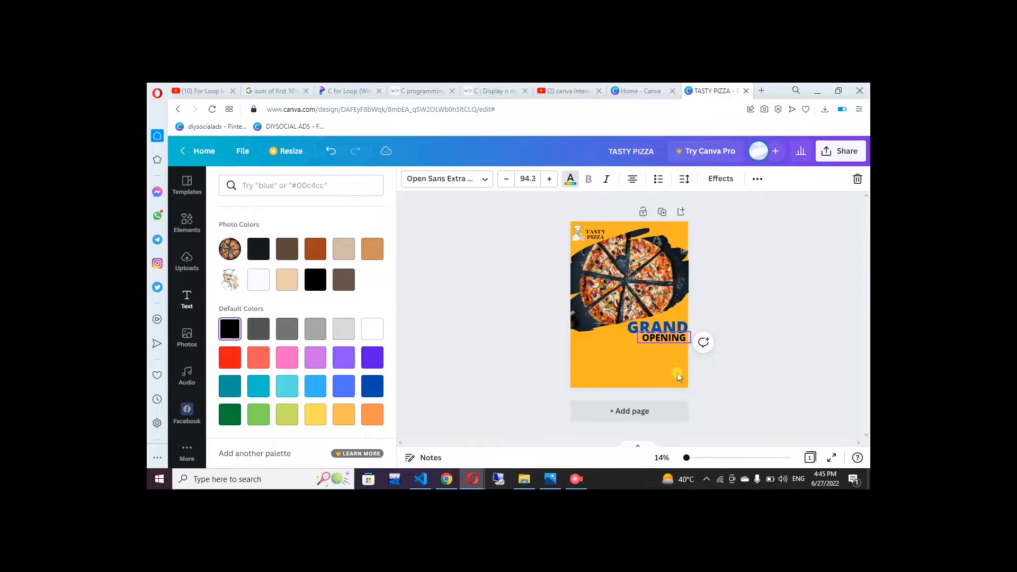
key("Right")
left_click(685, 328)
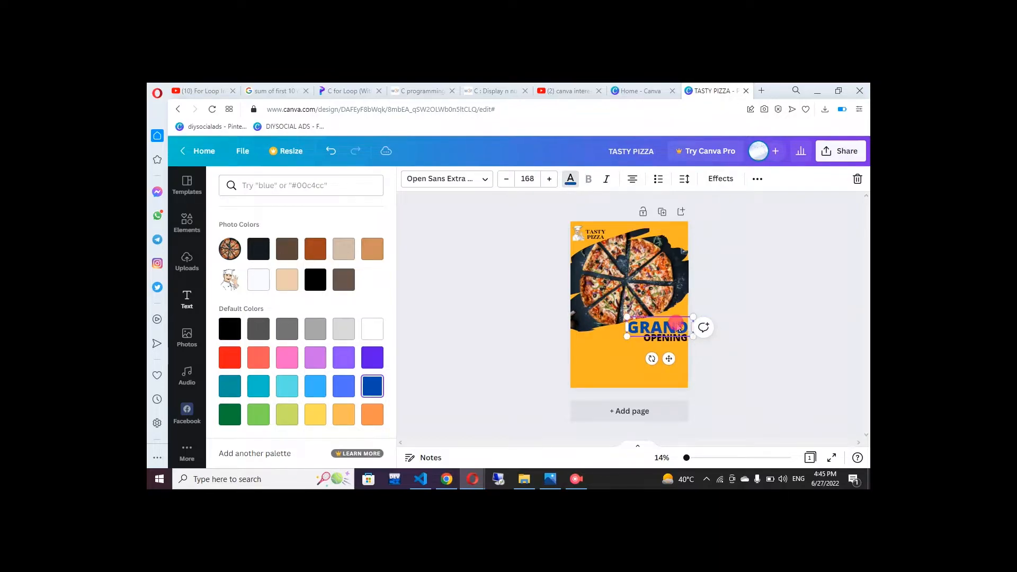
left_click(786, 266)
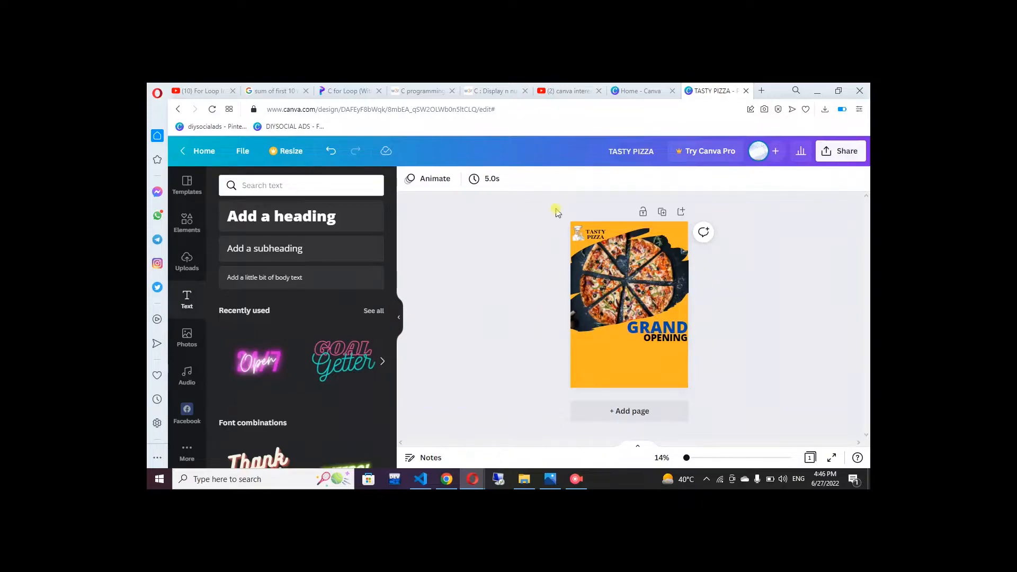
left_click(189, 221)
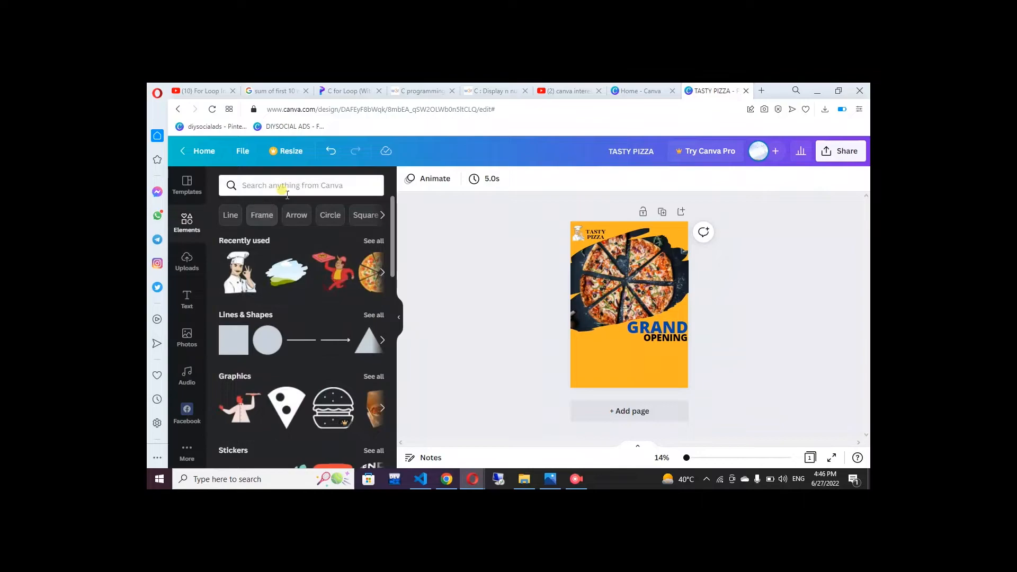
left_click(326, 279)
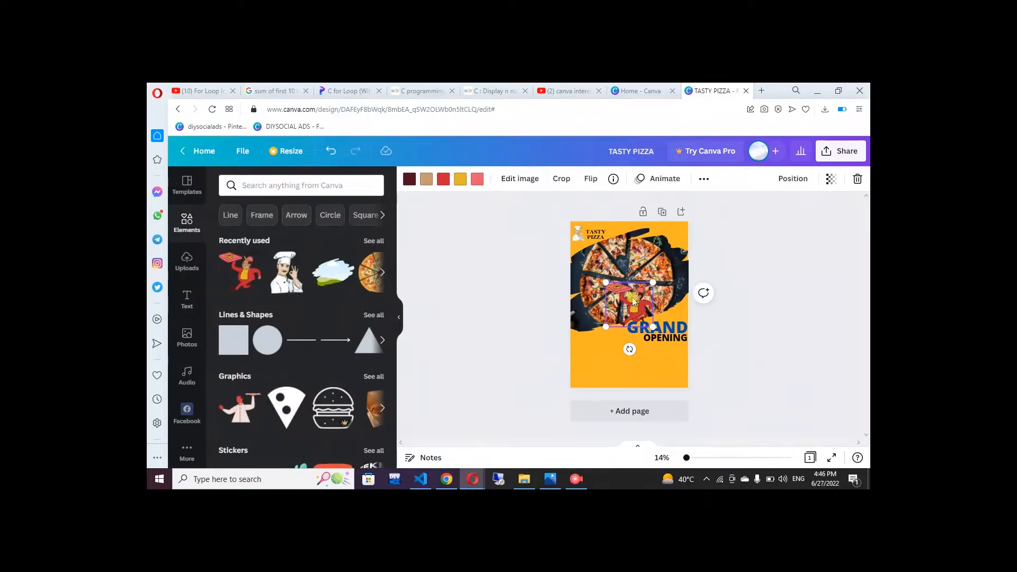
left_click_drag(634, 302, 648, 354)
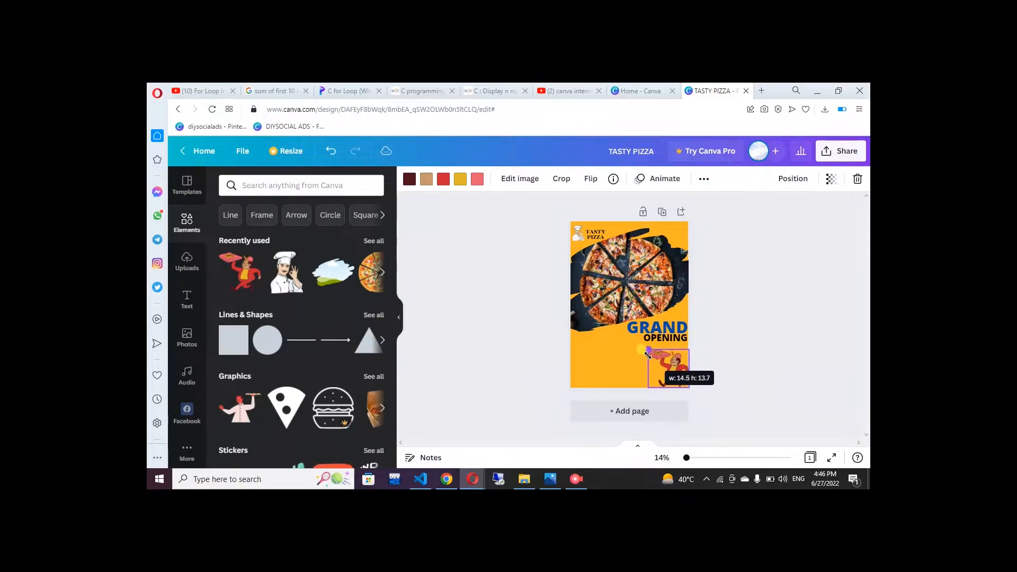
key("Delete")
Search the elements for PIZZA and add the red sausage, mushroom and pizza scooter graphics to the page
left_click(302, 185)
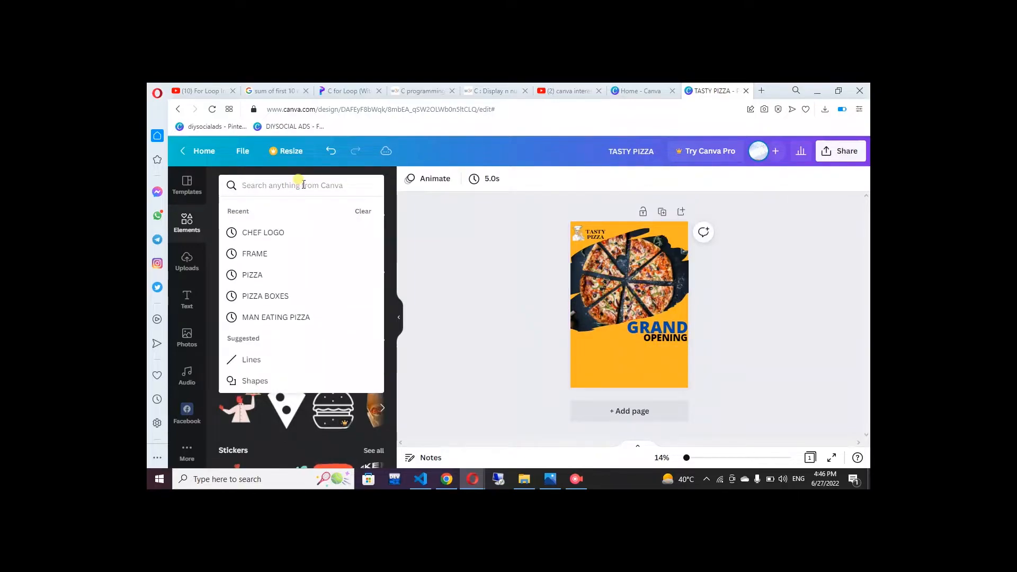
left_click(269, 276)
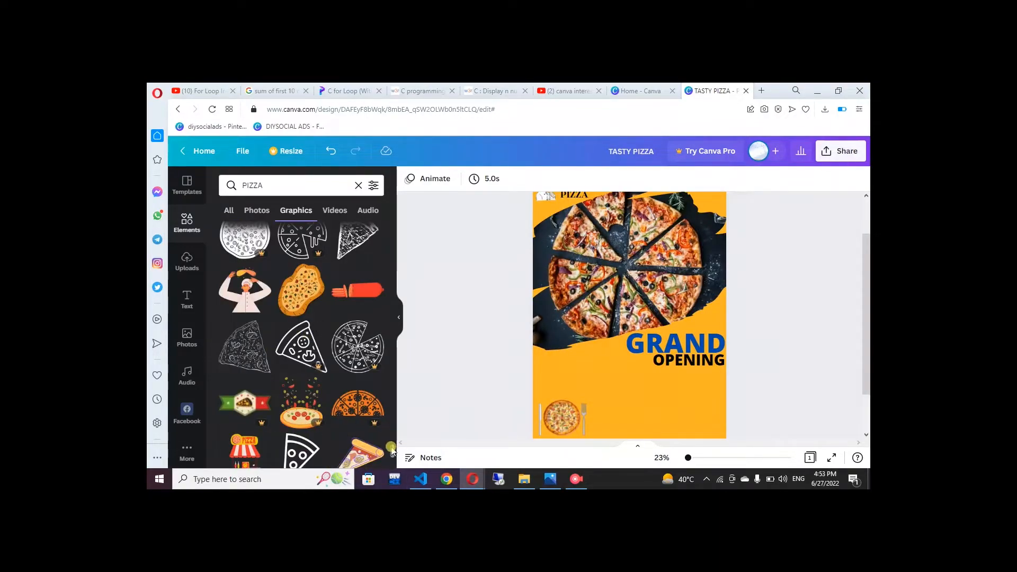
left_click(362, 288)
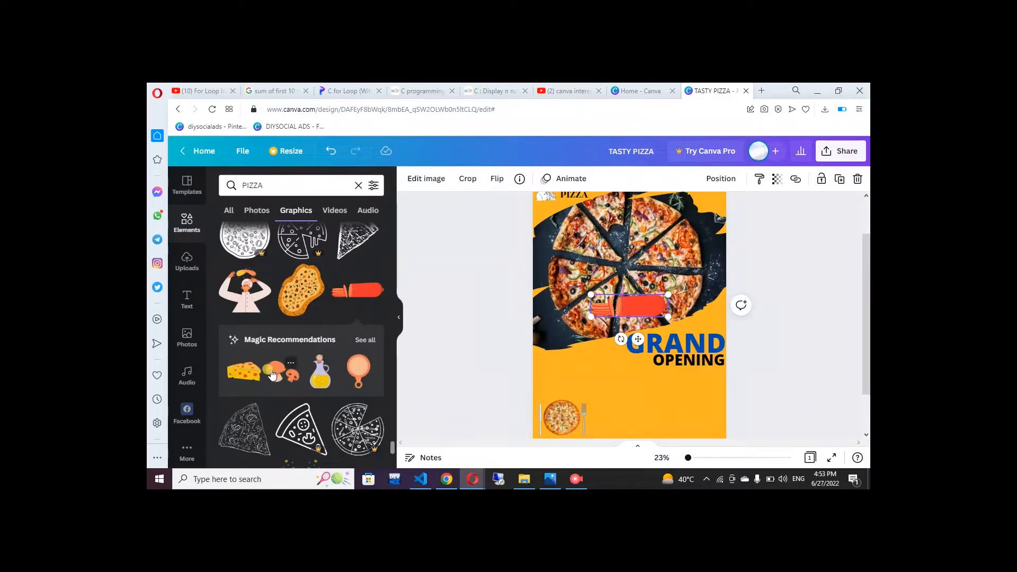
left_click(300, 380)
left_click_drag(391, 445, 392, 470)
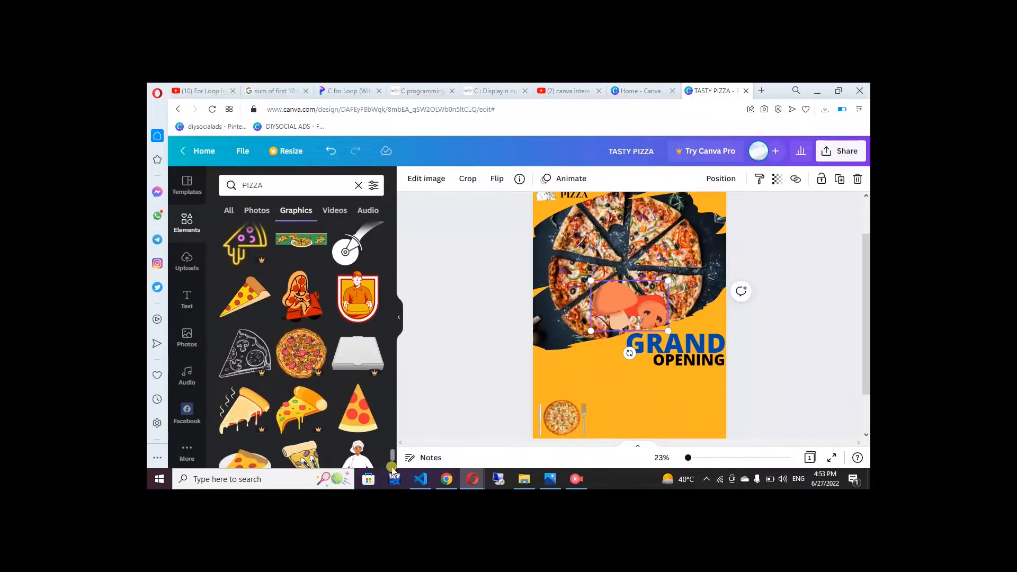
left_click(303, 309)
Add the pepperoni pizza graphic with a knife, flip it horizontally and size it to fit below the OPENING heading
mouse_move(392, 450)
left_mouse_down()
mouse_move(389, 485)
mouse_move(393, 450)
left_mouse_up()
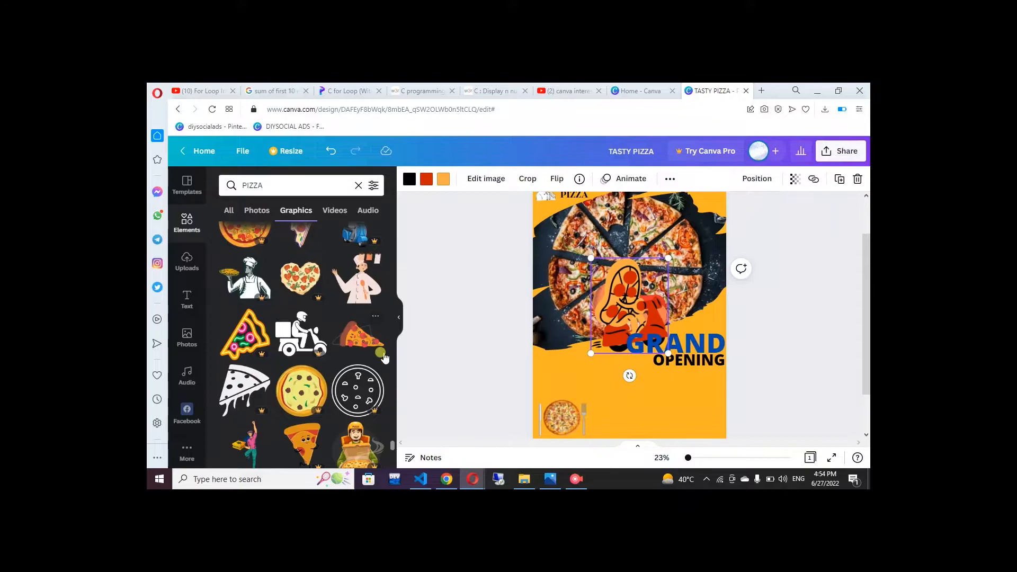
left_click_drag(395, 453, 392, 281)
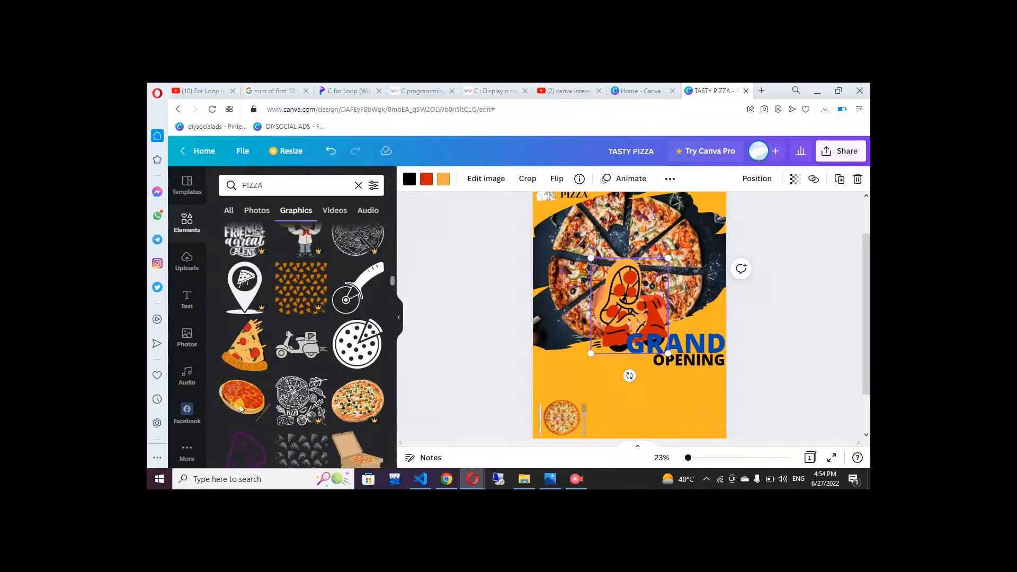
left_click(240, 408)
left_click_drag(596, 232, 583, 356)
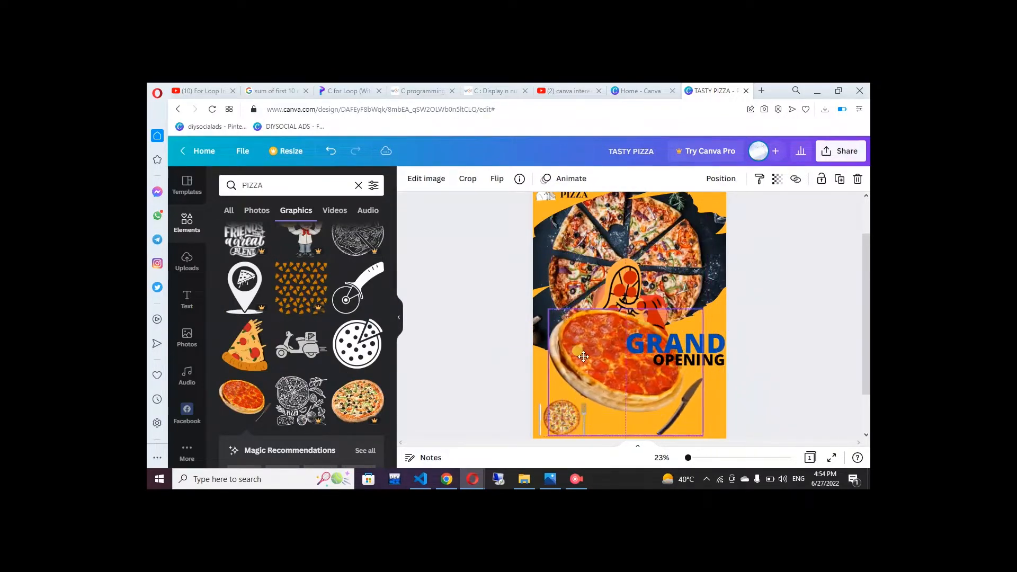
left_click_drag(547, 306, 635, 380)
left_click(496, 179)
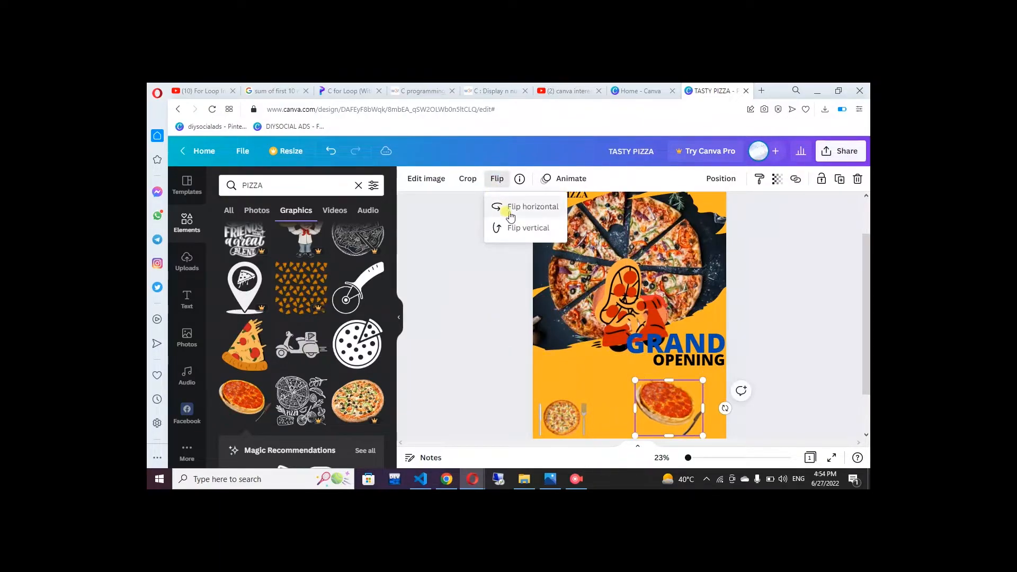
left_click(510, 214)
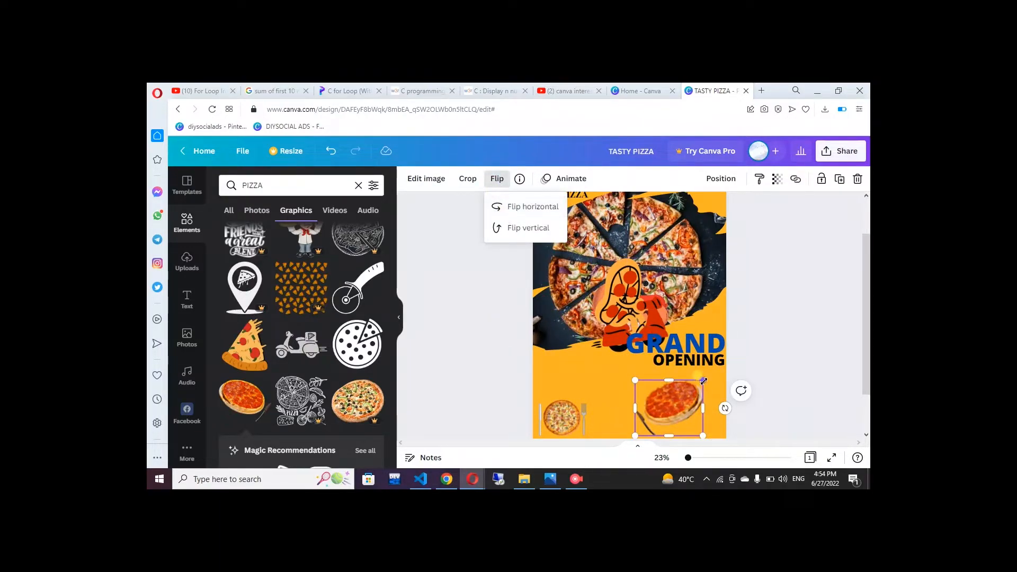
mouse_move(704, 380)
left_mouse_down()
mouse_move(726, 372)
mouse_move(693, 393)
left_mouse_up()
Shrink the scooter and mushroom graphics, placing the scooter left of the pepperoni pizza and the mushrooms at the page's lower right corner
left_click_drag(625, 284, 568, 346)
left_click(622, 307)
left_click_drag(598, 285, 717, 453)
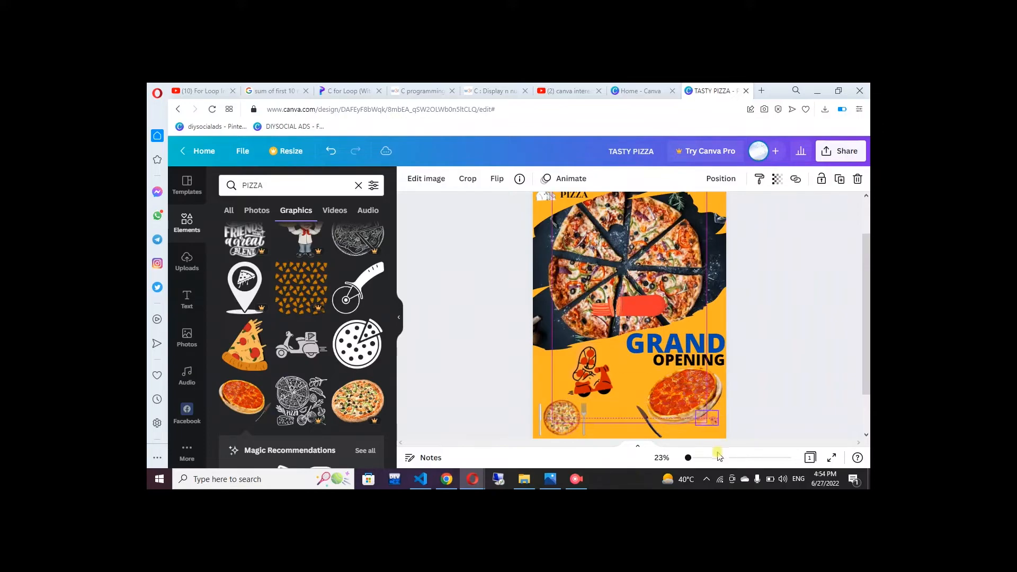
Rotate and shrink the red sausage graphic and place it beneath the pepperoni pizza near the page's bottom edge
left_click(642, 318)
left_click_drag(618, 339, 600, 324)
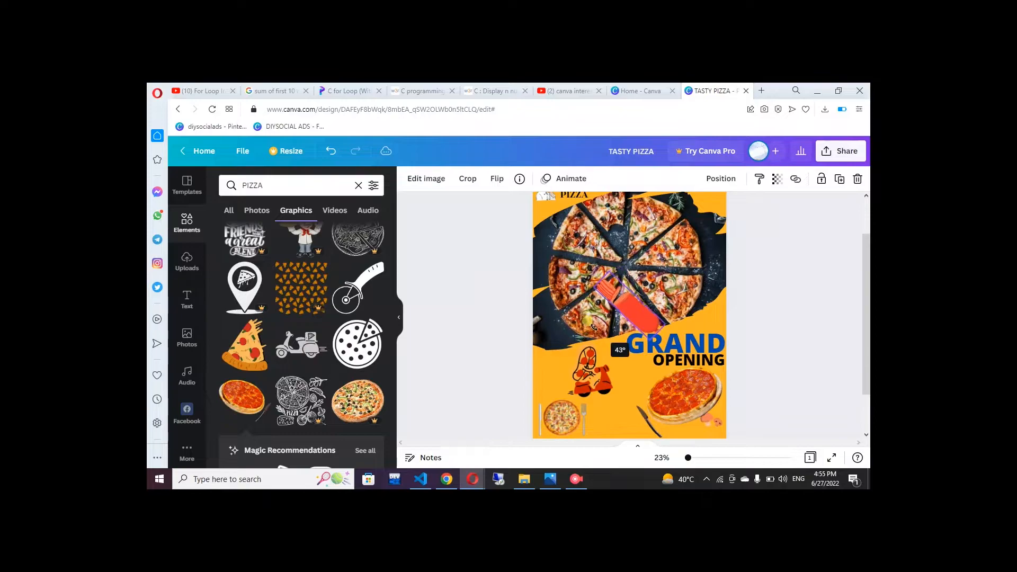
left_click_drag(593, 287, 638, 307)
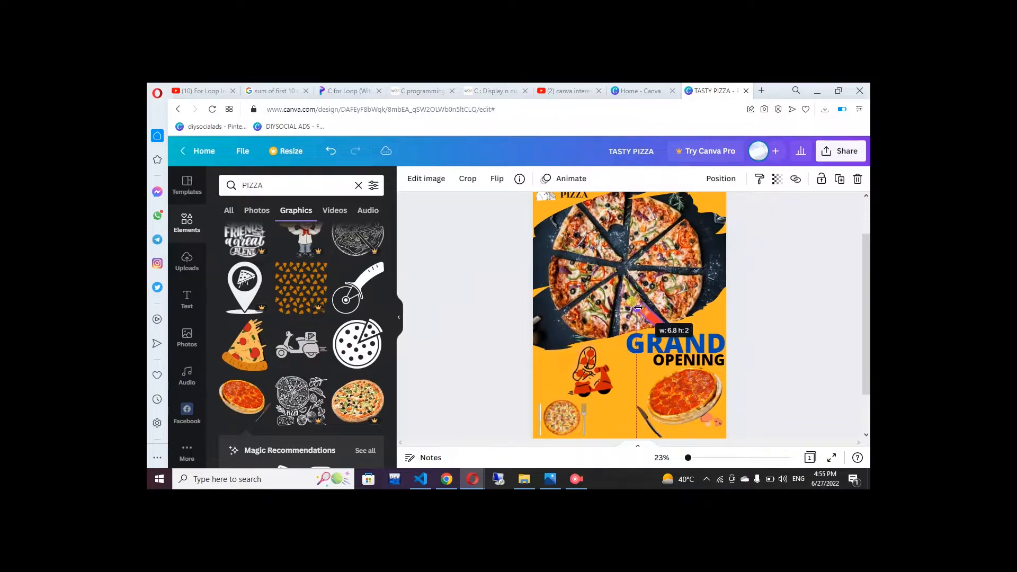
left_click_drag(636, 342, 731, 448)
Search the elements for onion and add the sliced white onion graphic to the page
left_click(359, 186)
type("ON")
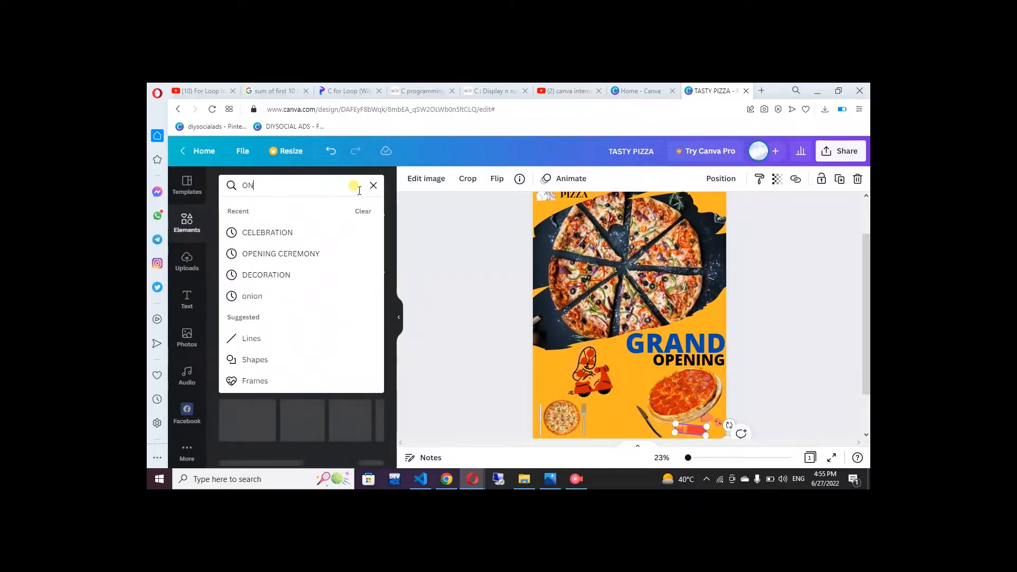
type("ION")
left_click(277, 233)
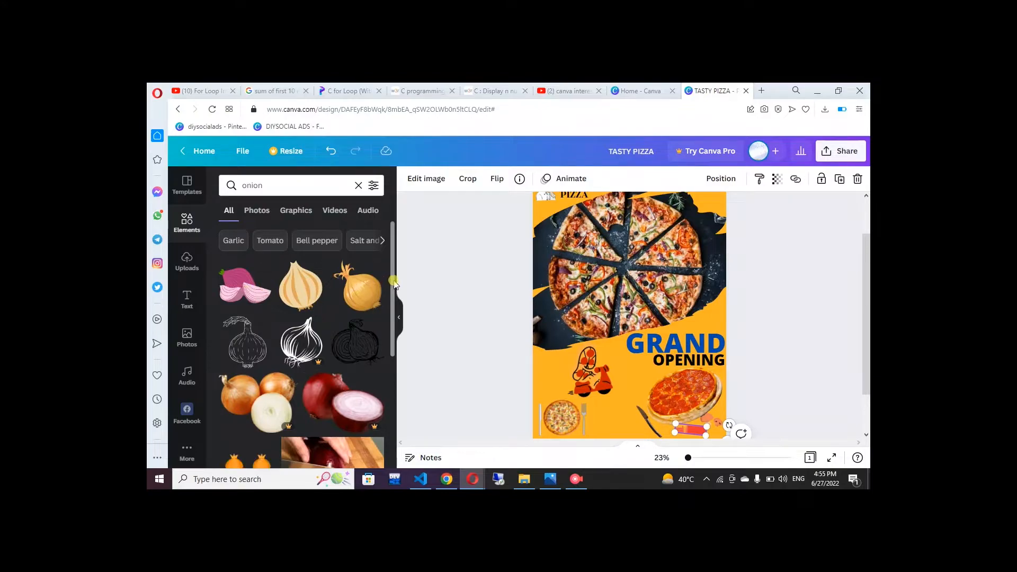
scroll(395, 285, "down", 3)
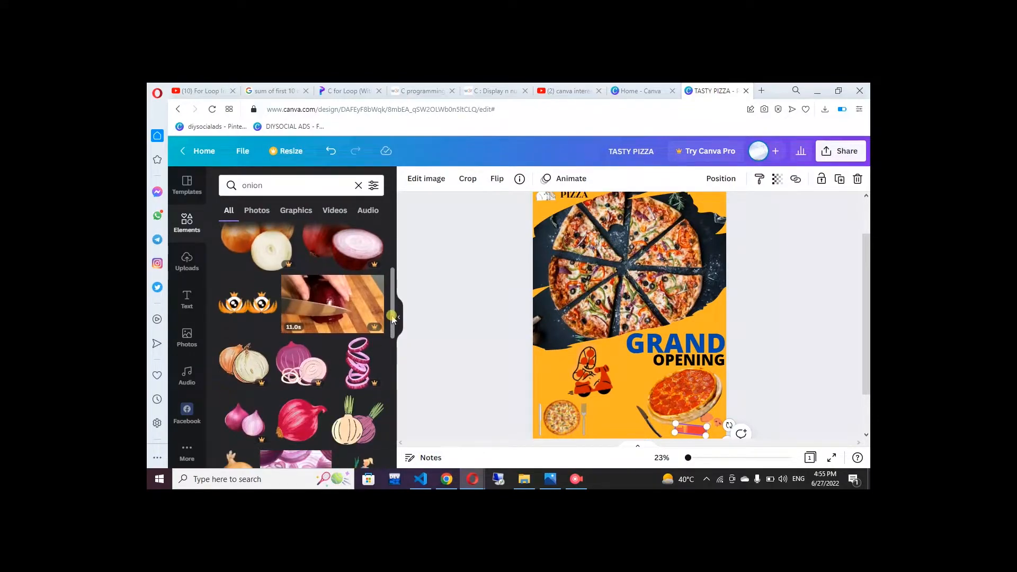
left_click_drag(392, 316, 392, 418)
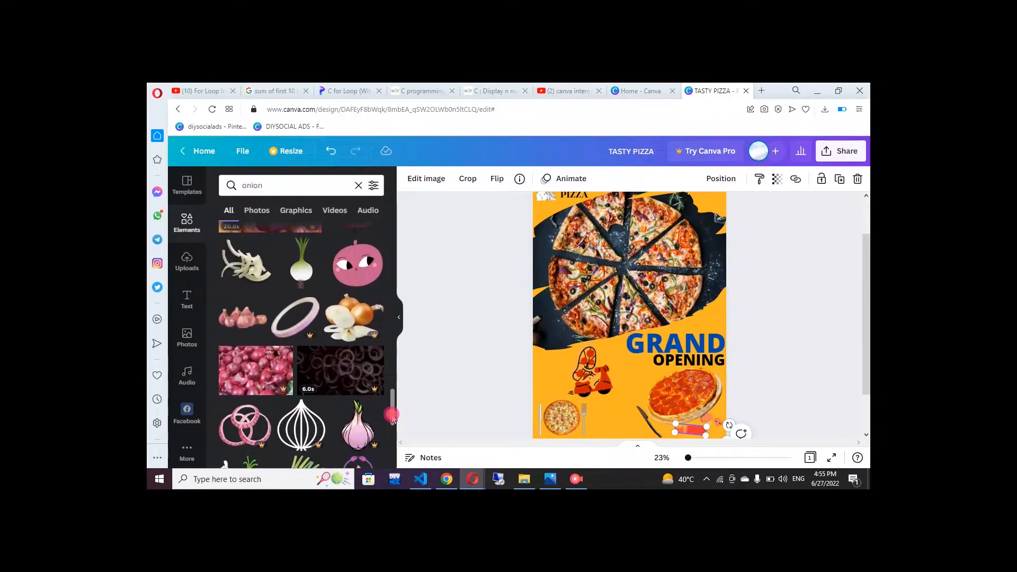
left_click(258, 263)
Shrink the sliced onion graphic and place it in the page's lower right corner beside the sausage
left_click_drag(561, 234, 666, 339)
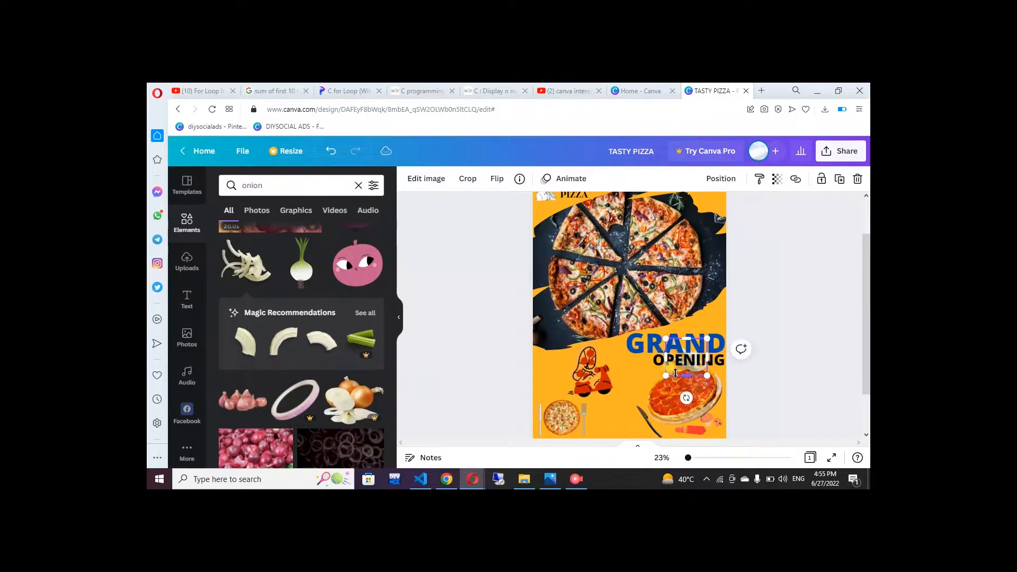
mouse_move(707, 338)
left_mouse_down()
mouse_move(717, 306)
mouse_move(694, 350)
left_mouse_up()
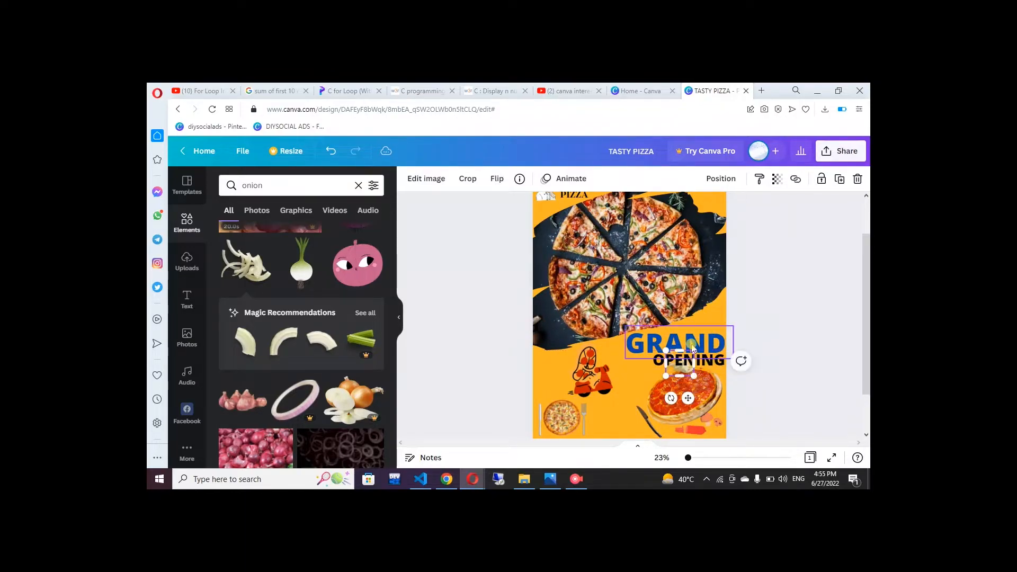
left_click(672, 373)
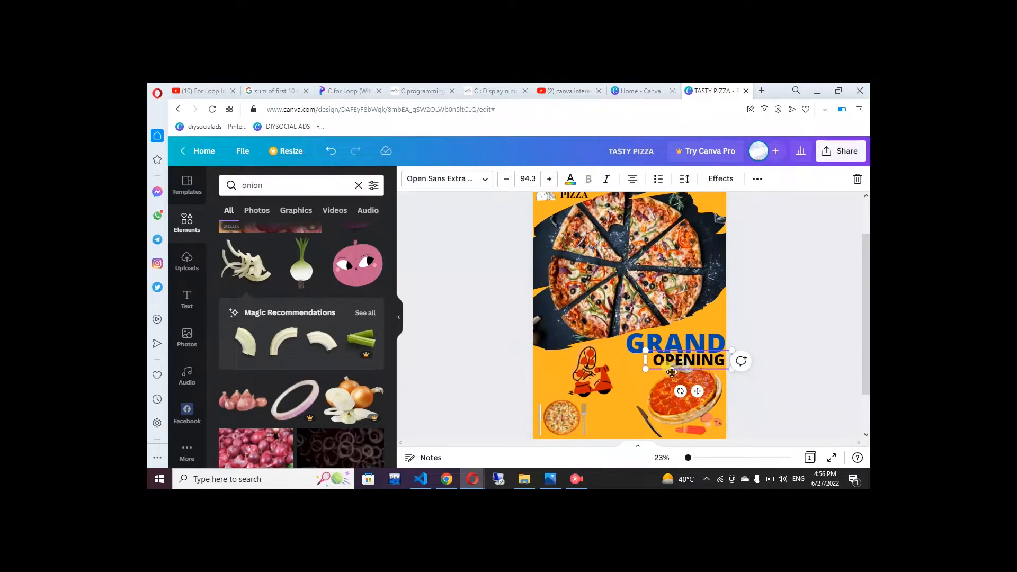
left_click(679, 375)
left_click_drag(690, 397, 723, 465)
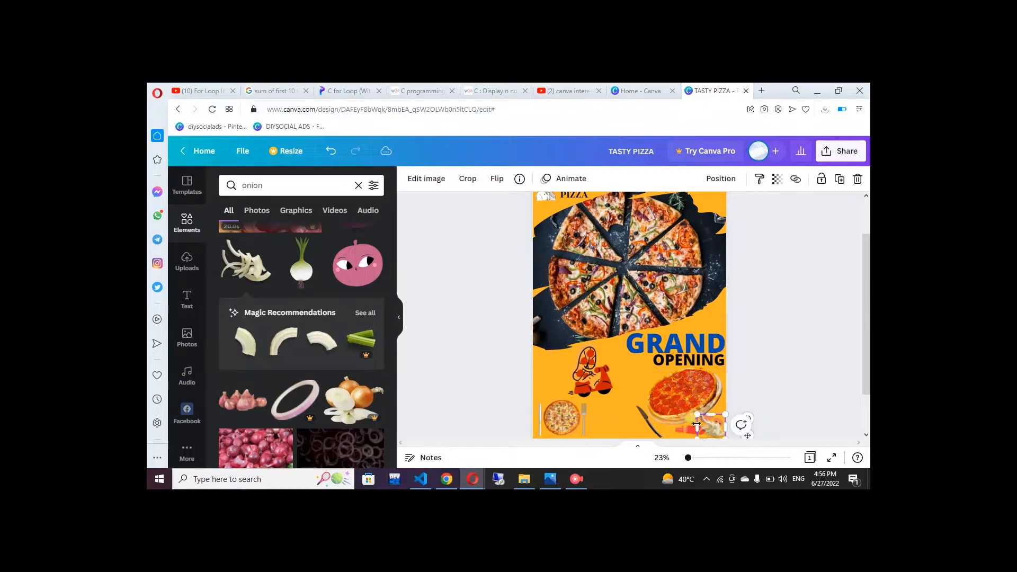
Tilt the pepperoni pizza graphic clockwise and adjust its size and position just above the sausage and onion
left_click(670, 396)
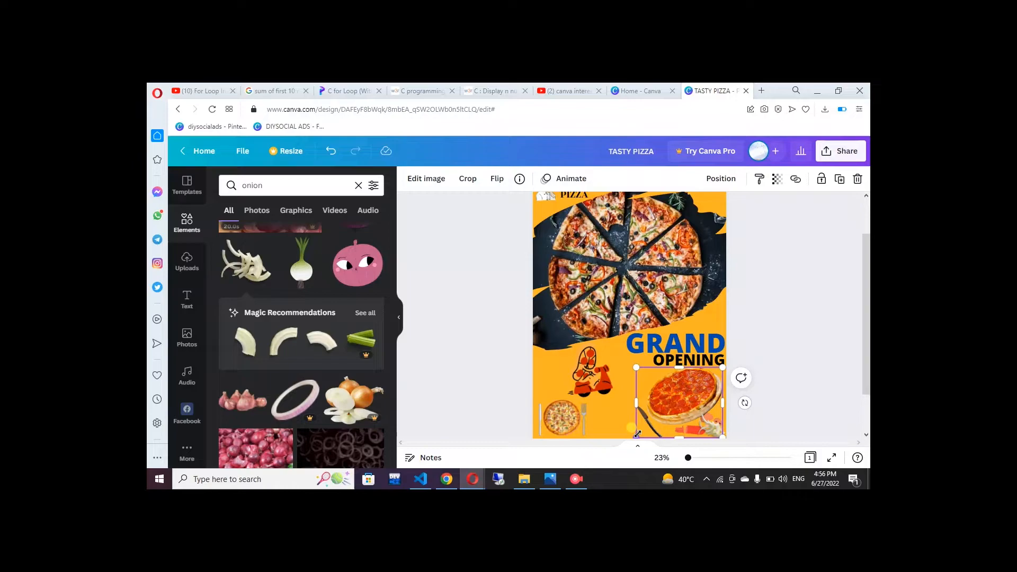
left_click_drag(636, 437, 677, 445)
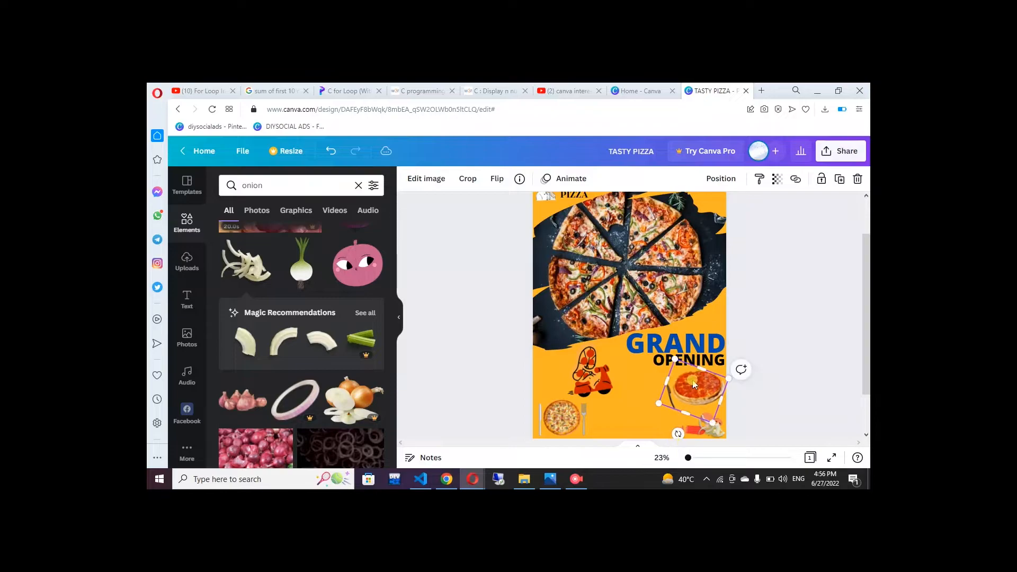
mouse_move(712, 379)
left_mouse_down()
mouse_move(683, 390)
mouse_move(721, 380)
left_mouse_up()
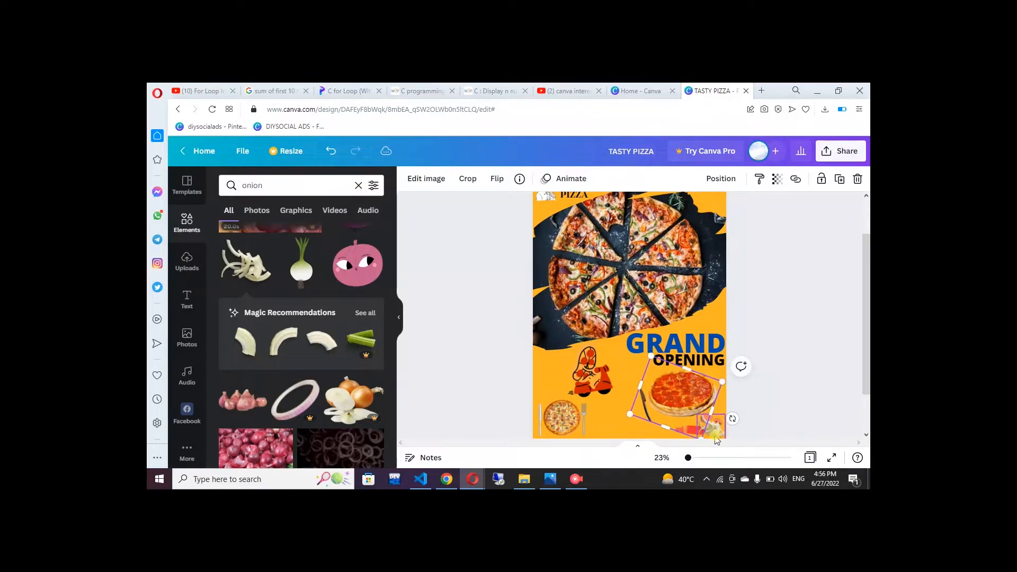
Reposition the sliced onion graphic just beneath the pepperoni pizza, beside the red sausage
left_click(714, 435)
left_click_drag(697, 415, 666, 422)
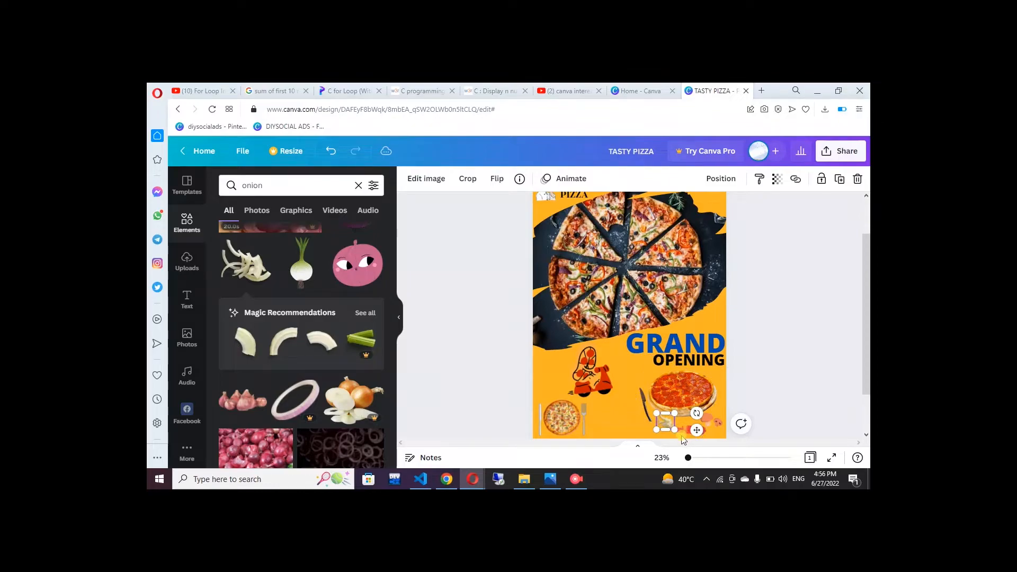
mouse_move(696, 429)
left_mouse_down()
mouse_move(715, 433)
mouse_move(668, 424)
mouse_move(683, 422)
left_mouse_up()
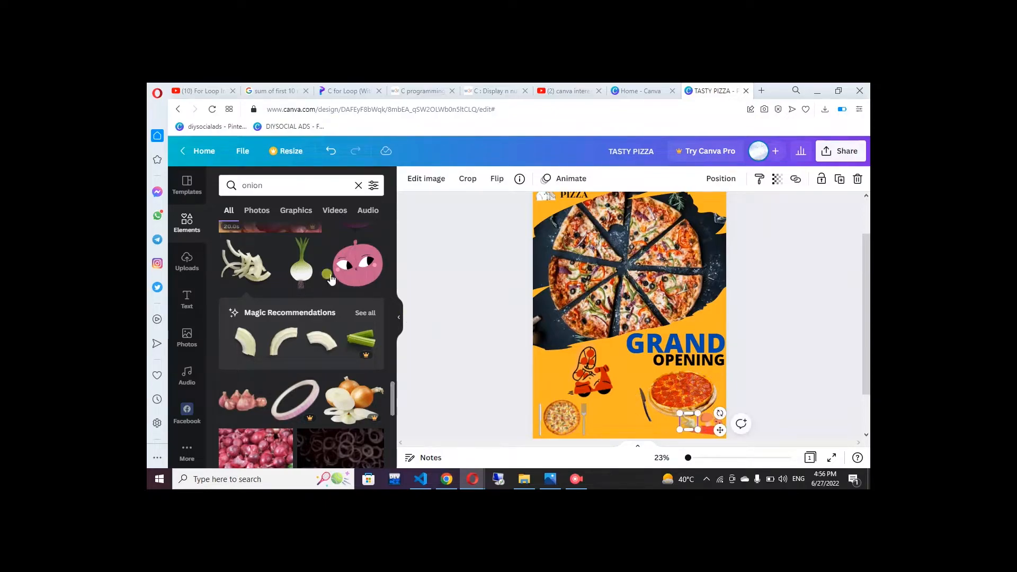
Search the elements for tomato and add the graphic of whole tomatoes with a cut half
left_click(358, 185)
type("Tomat")
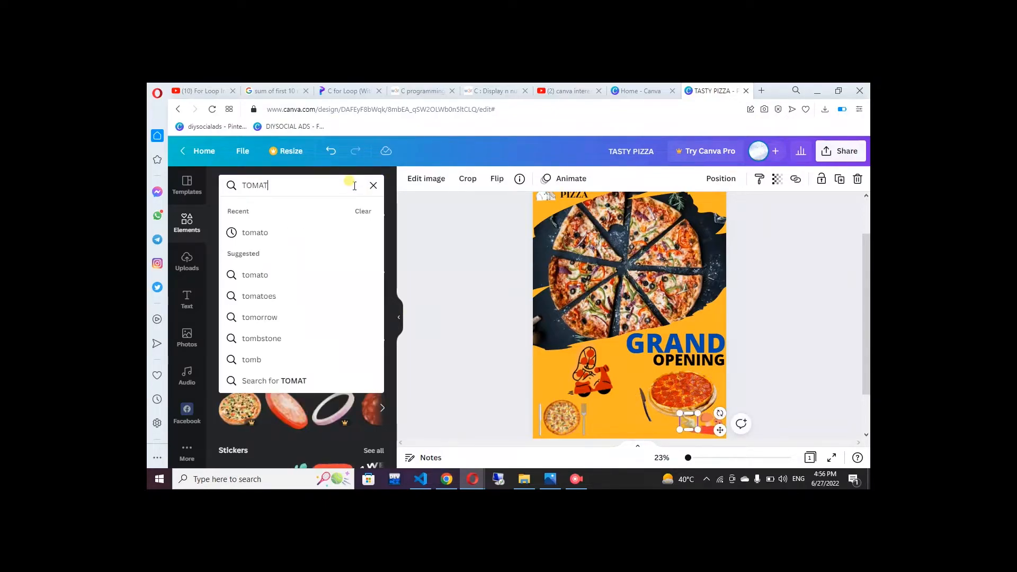
left_click(281, 236)
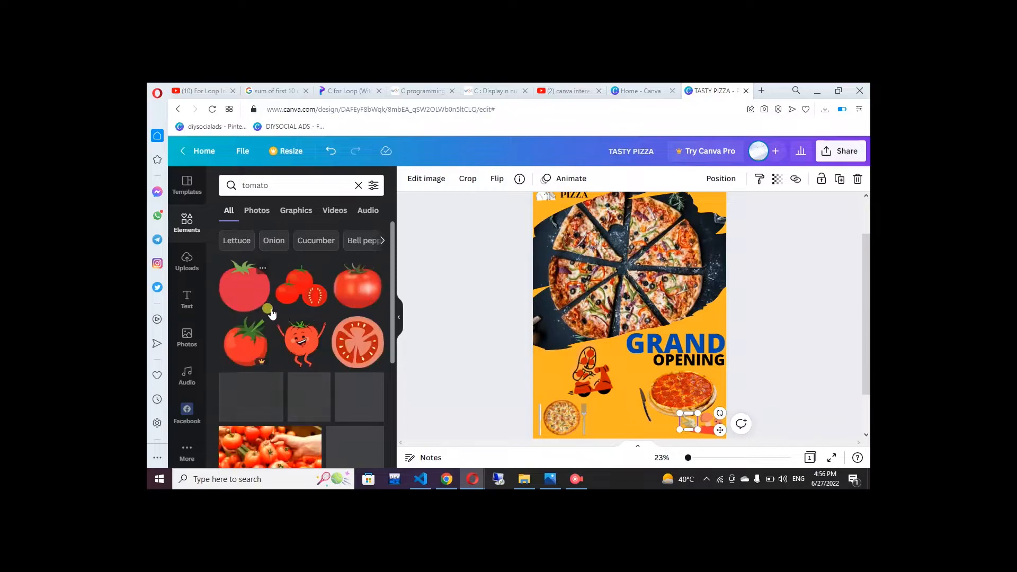
left_click(320, 299)
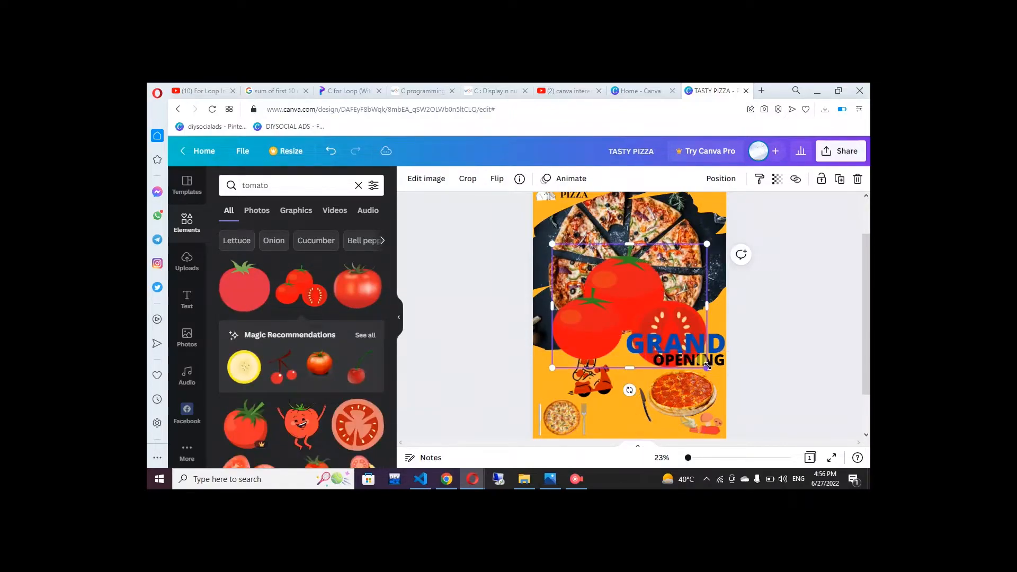
Shrink the tomatoes graphic and place it beneath the pepperoni pizza near the page's bottom edge, beside the sausage
left_click_drag(707, 366, 581, 267)
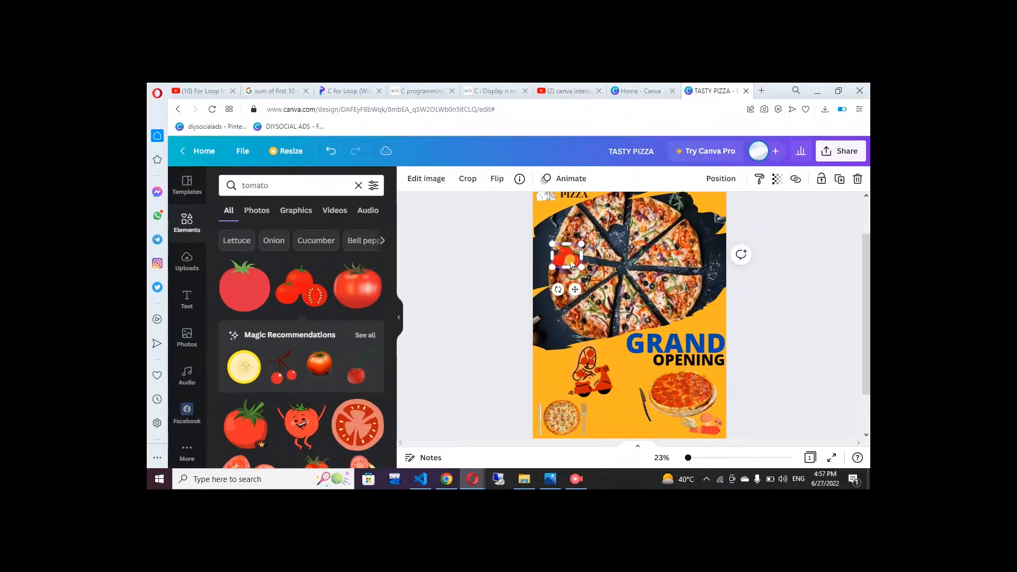
left_click_drag(572, 264, 691, 432)
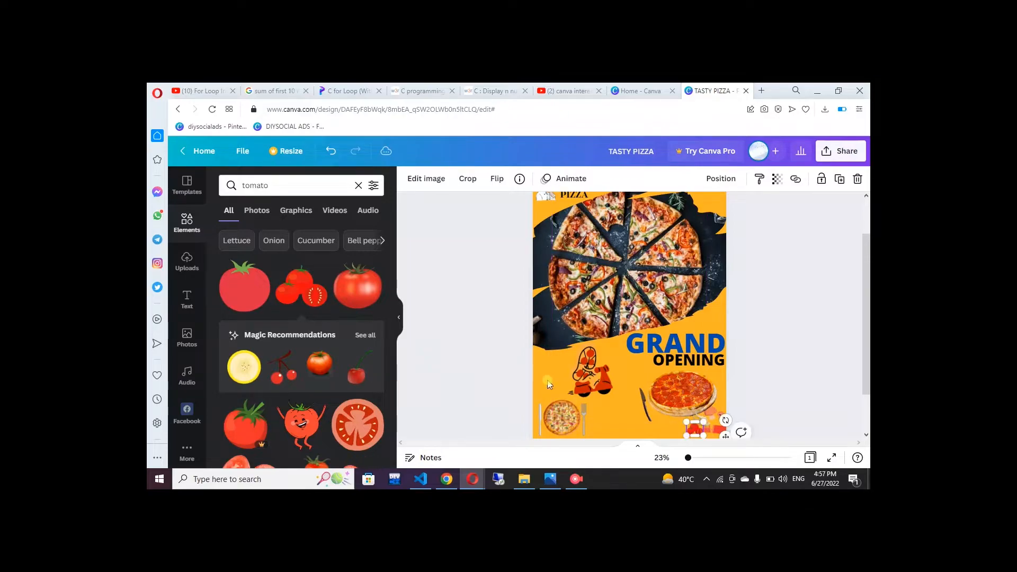
left_click(749, 355)
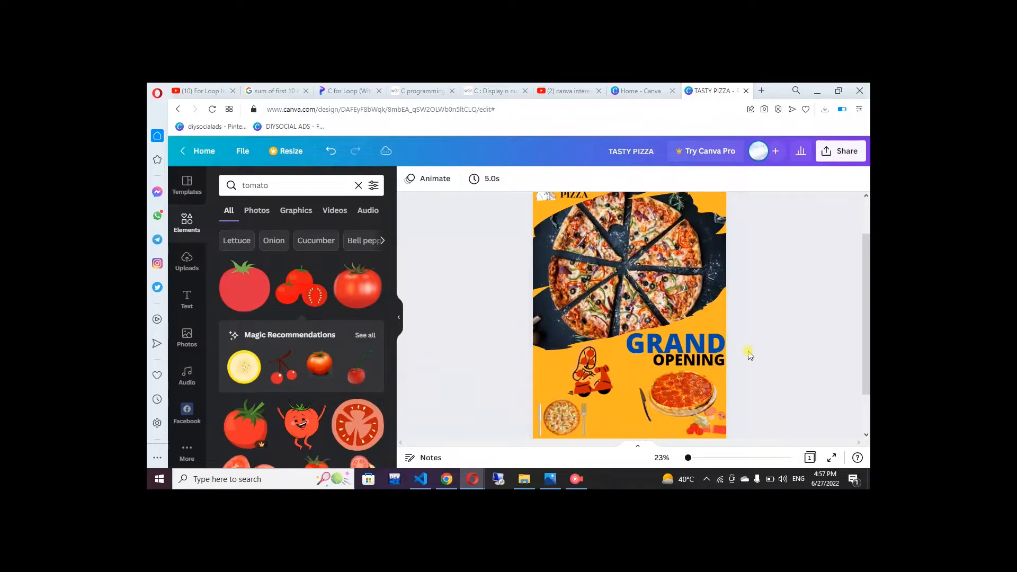
left_click_drag(723, 432, 694, 427)
left_click(719, 417)
left_click(698, 427)
left_click(700, 420)
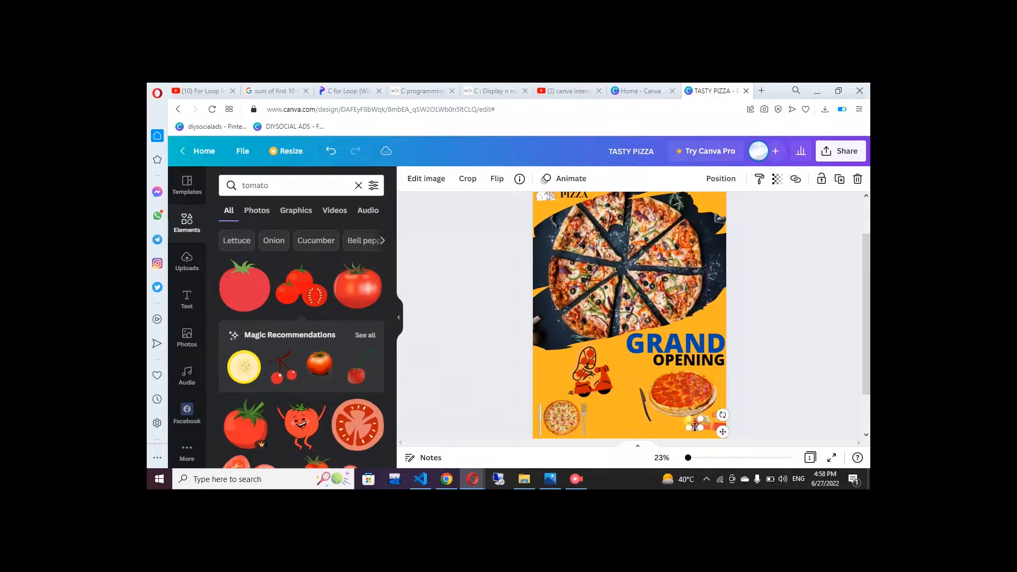
left_click(788, 389)
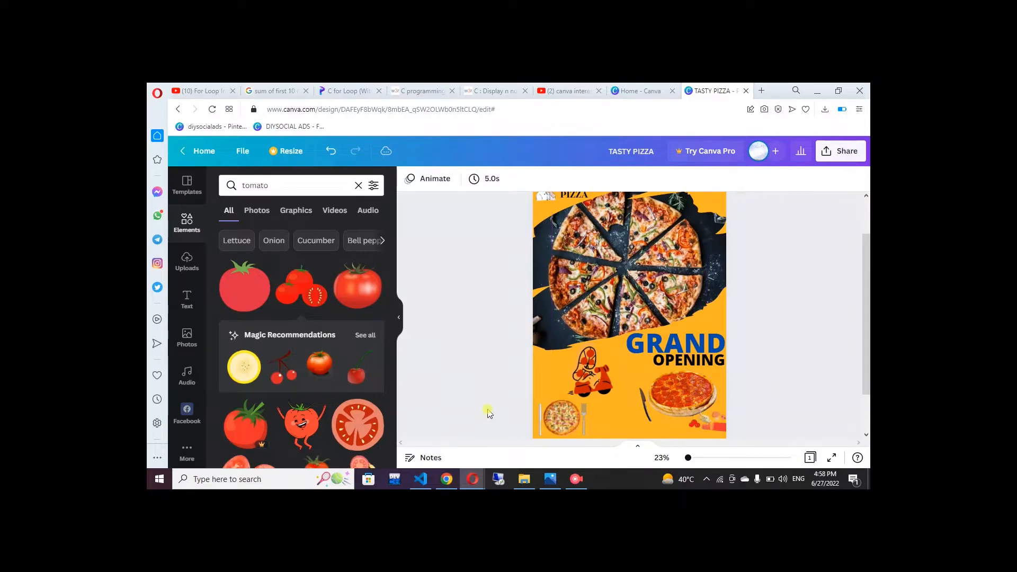
Search the elements for PIZZA INGREDIENTS and browse through the results
left_click(358, 185)
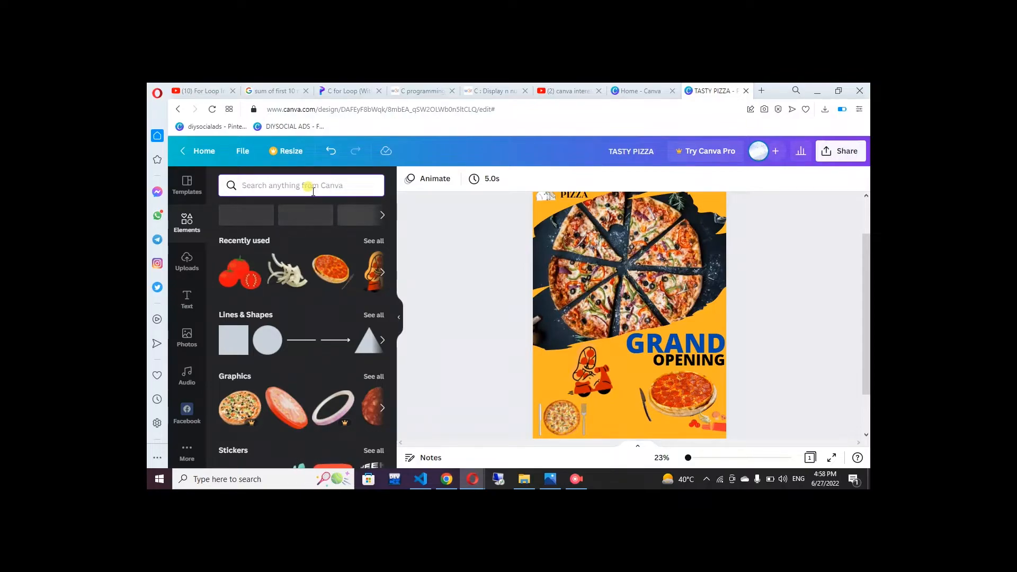
type("PIZZA IN")
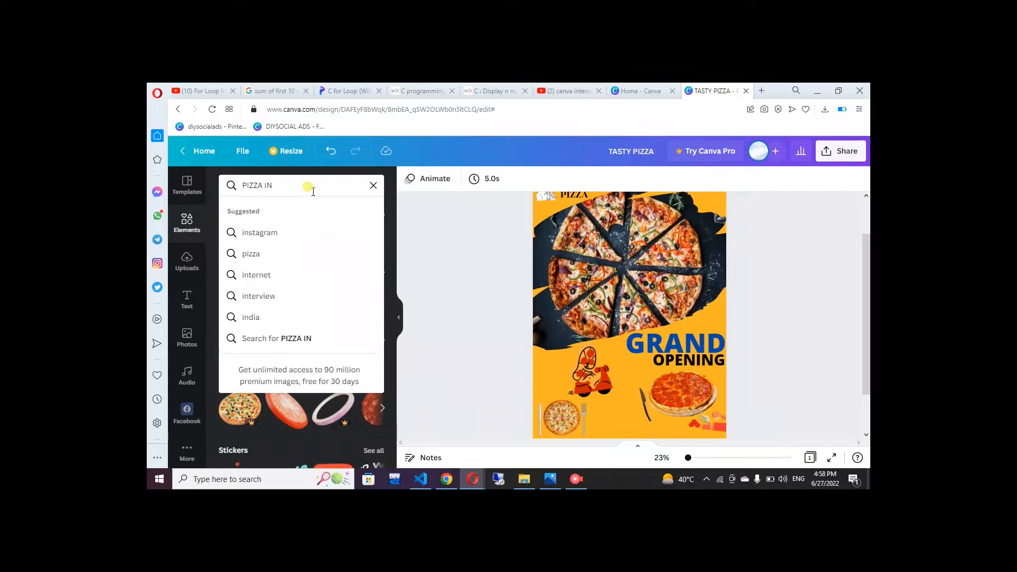
type("GREDIENTS")
key("Return")
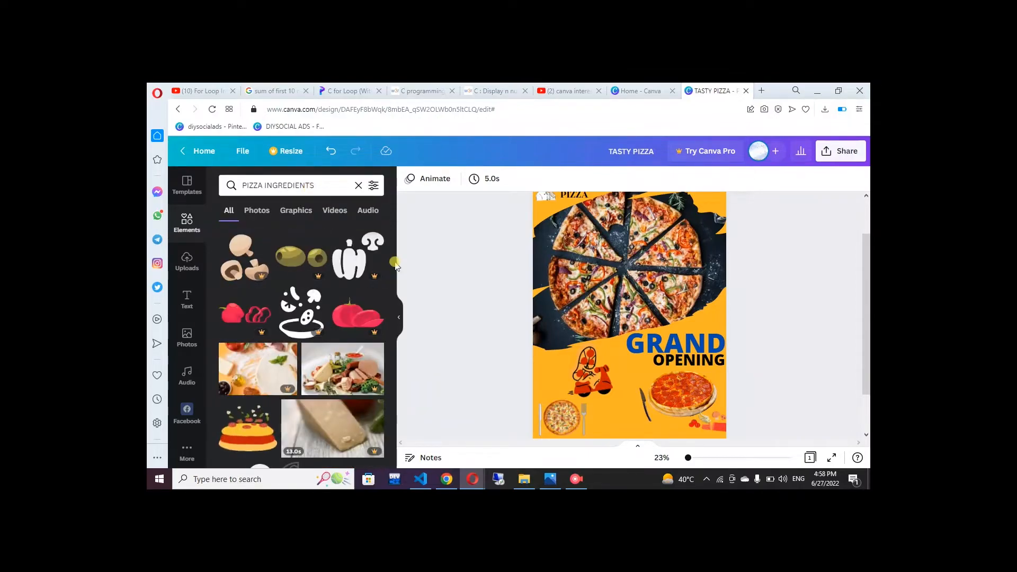
left_click_drag(393, 264, 394, 331)
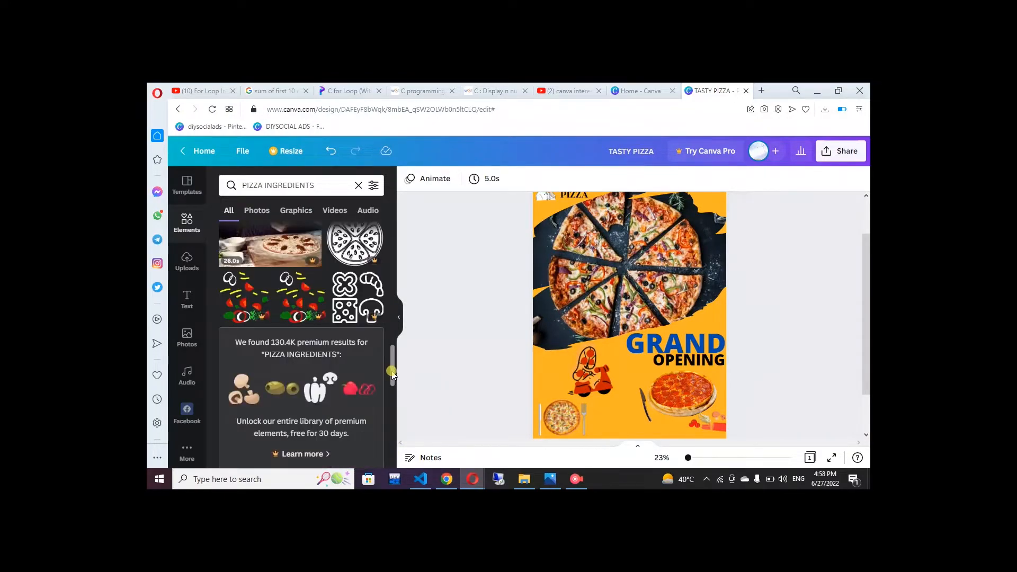
left_click_drag(392, 373, 392, 457)
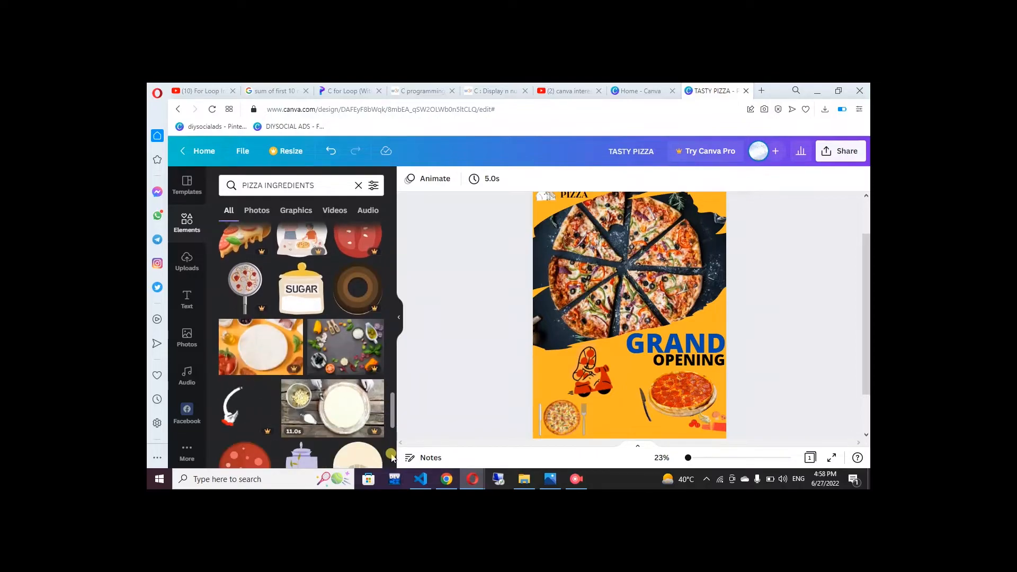
mouse_move(393, 420)
left_mouse_down()
mouse_move(393, 429)
mouse_move(402, 413)
left_mouse_up()
Try the sugar jar graphic at a small size beneath the pepperoni pizza and remove it
left_click(300, 340)
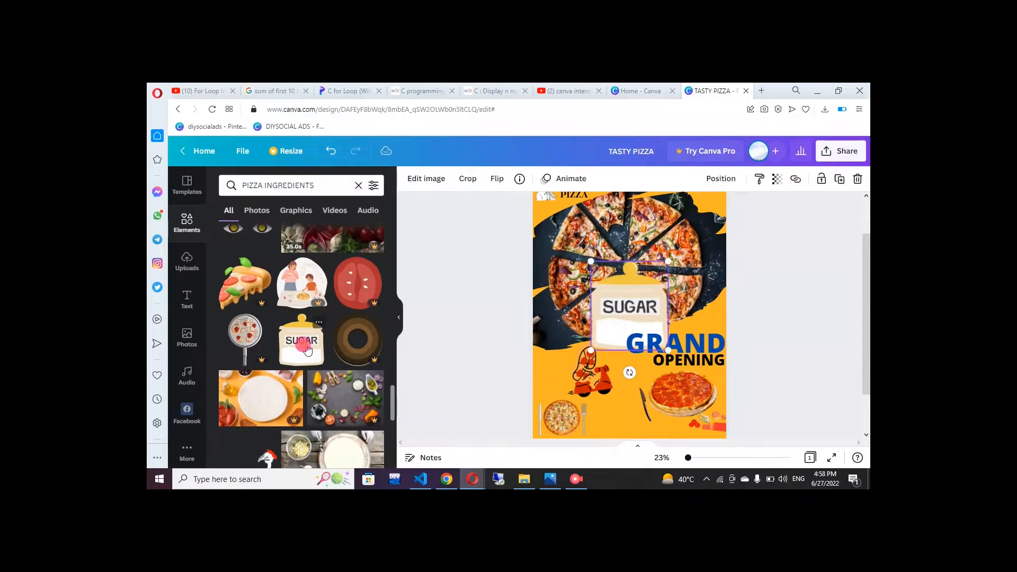
left_click_drag(589, 259, 645, 324)
left_click_drag(686, 424, 690, 467)
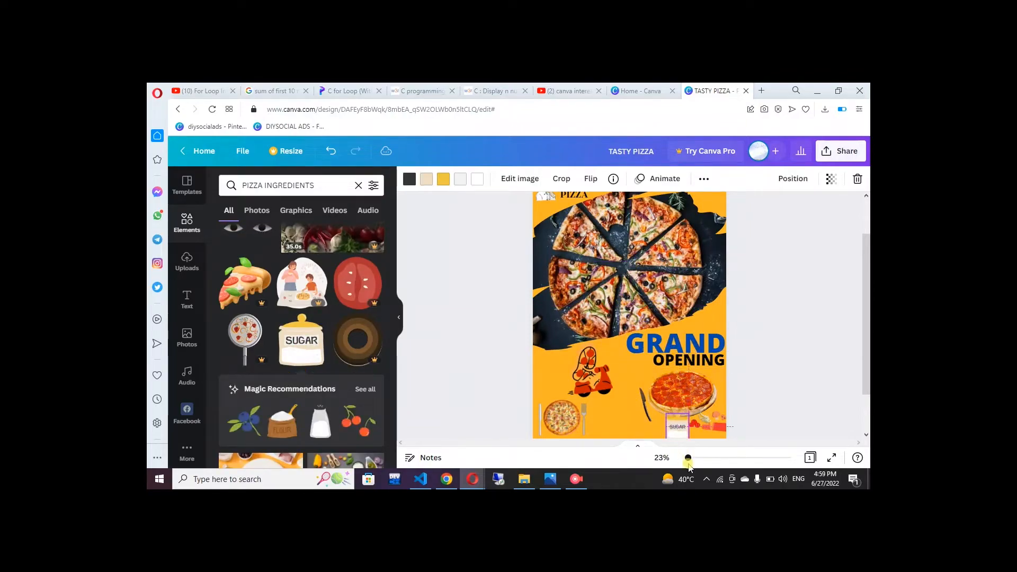
key("Delete")
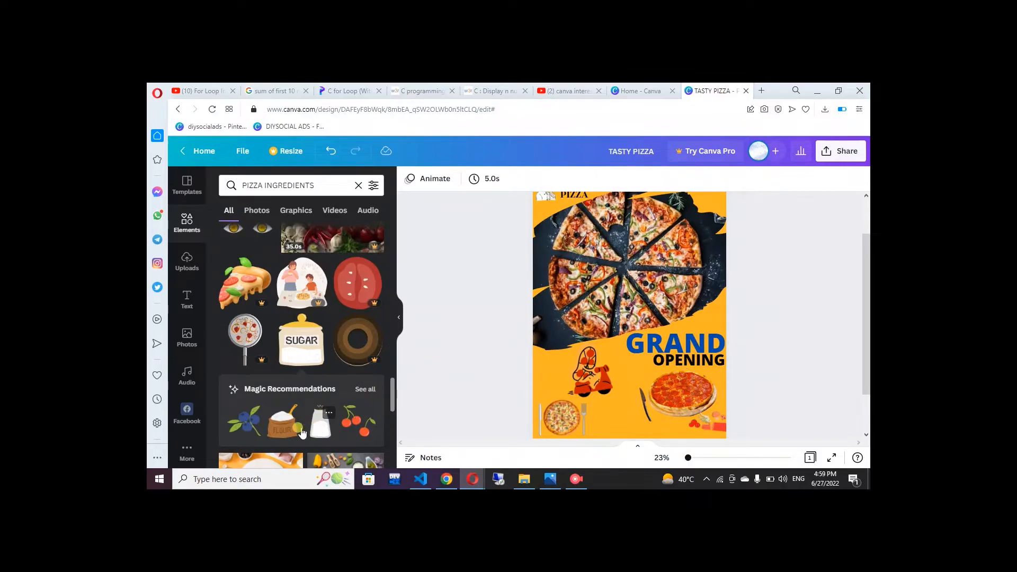
Add the recommended salt shaker graphic, shrunk and placed beneath the pepperoni pizza, and move the neighbouring ingredient toward the page's right edge
left_click(291, 413)
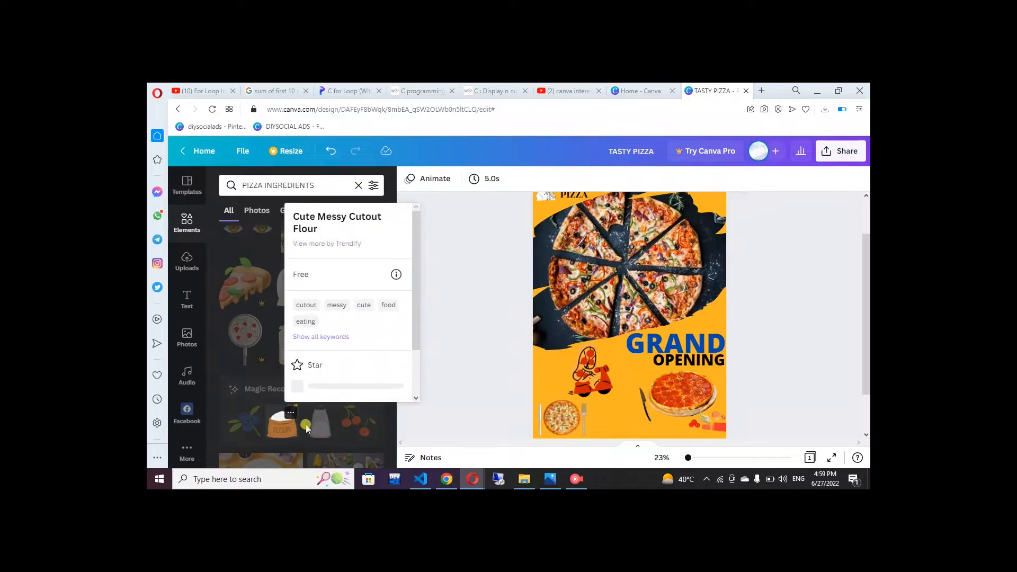
left_click(316, 433)
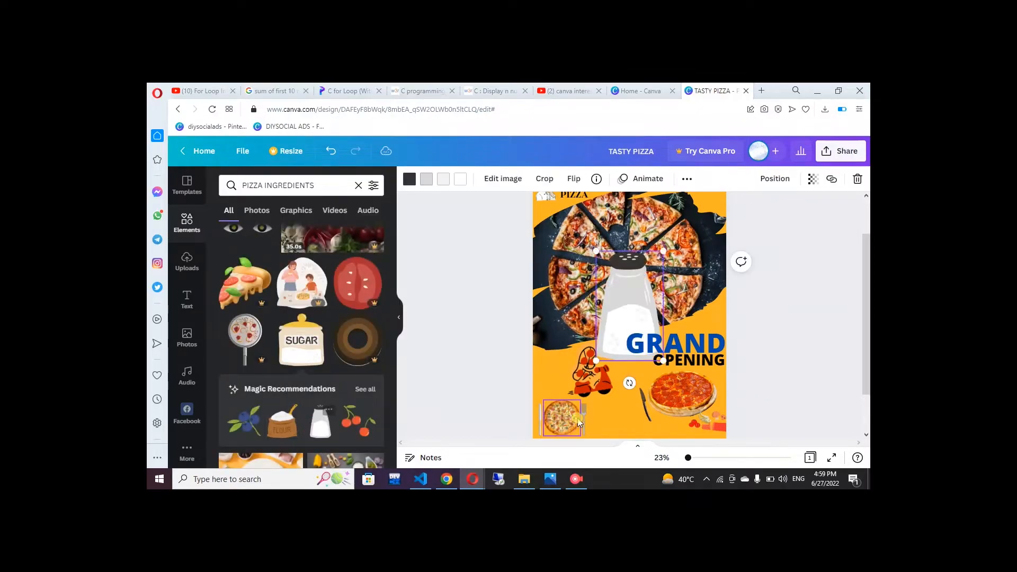
left_click_drag(614, 273, 681, 339)
left_click_drag(665, 382, 690, 462)
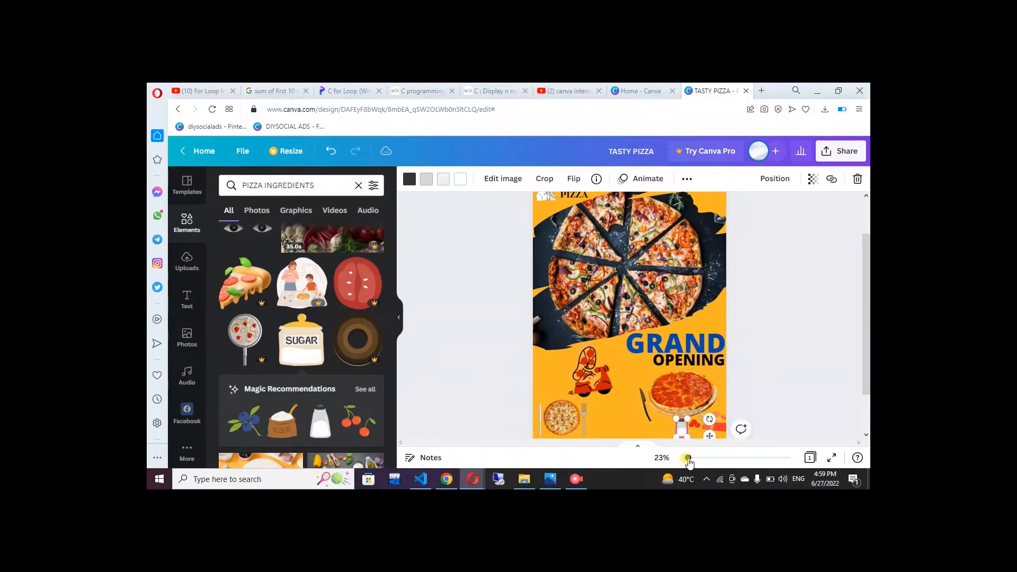
left_click_drag(694, 426, 719, 416)
left_click(771, 391)
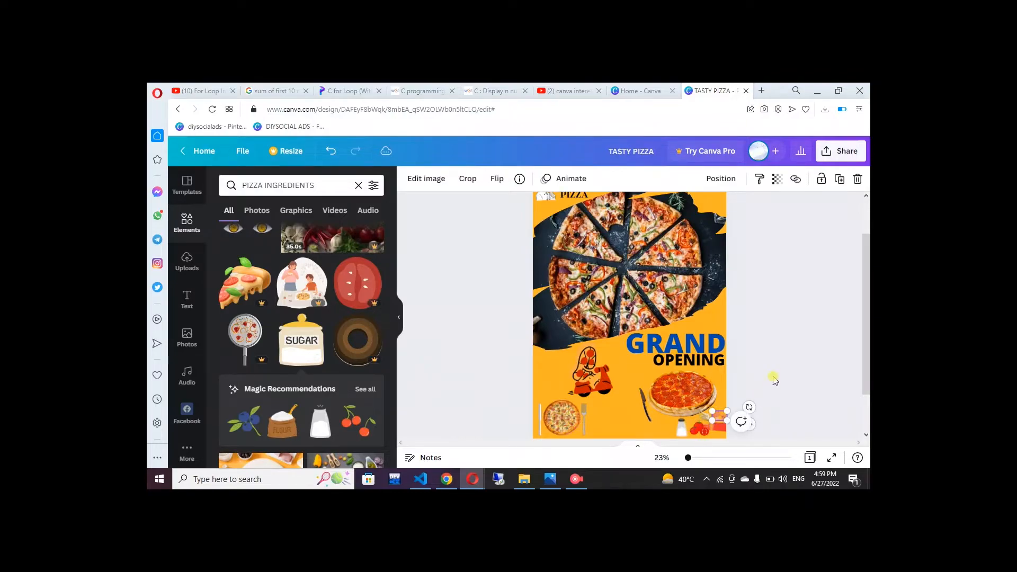
Adjust the small ingredient graphic just above the tomatoes and change its layer order
left_click(774, 381)
left_click(696, 417)
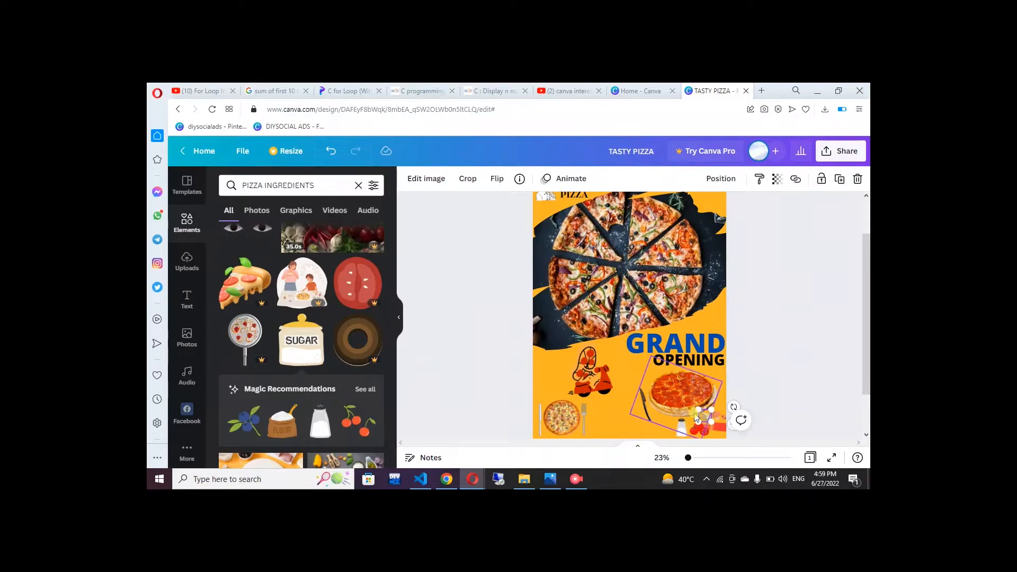
left_click(695, 413)
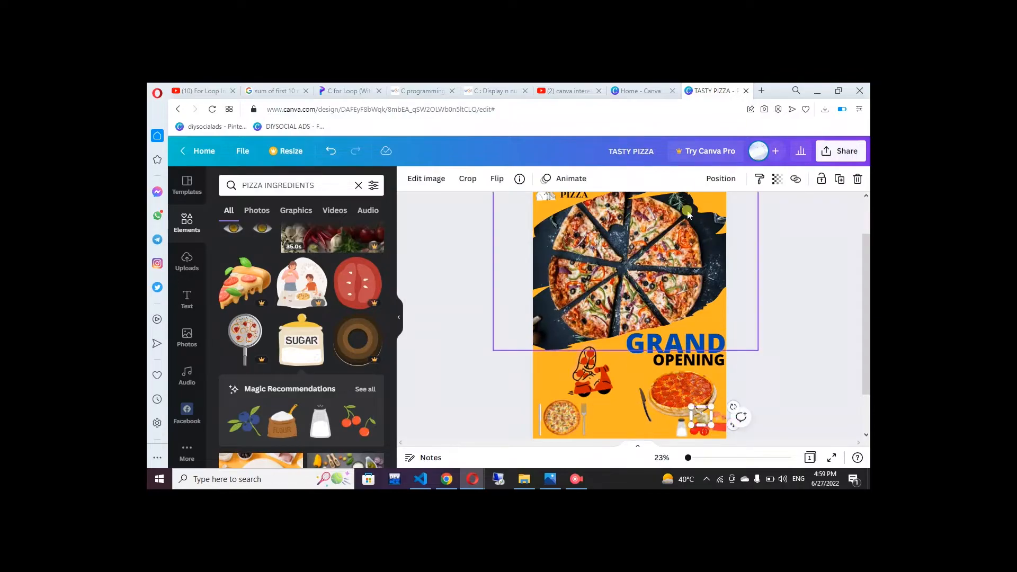
left_click(720, 178)
left_click(662, 213)
left_click(775, 230)
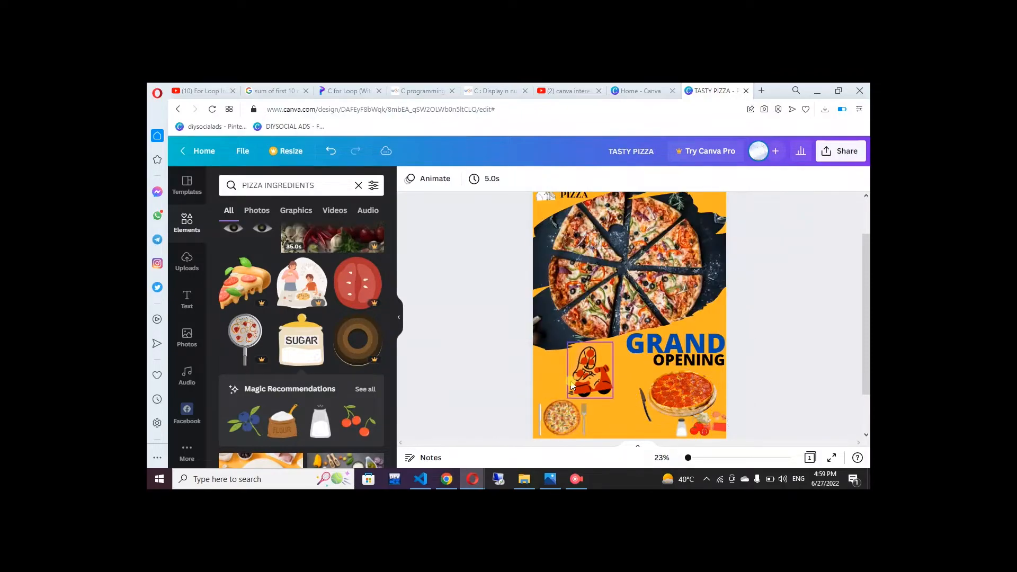
Fine-tune the tomatoes graphic's placement between the salt shaker and the sausage near the page's bottom edge
left_click(698, 432)
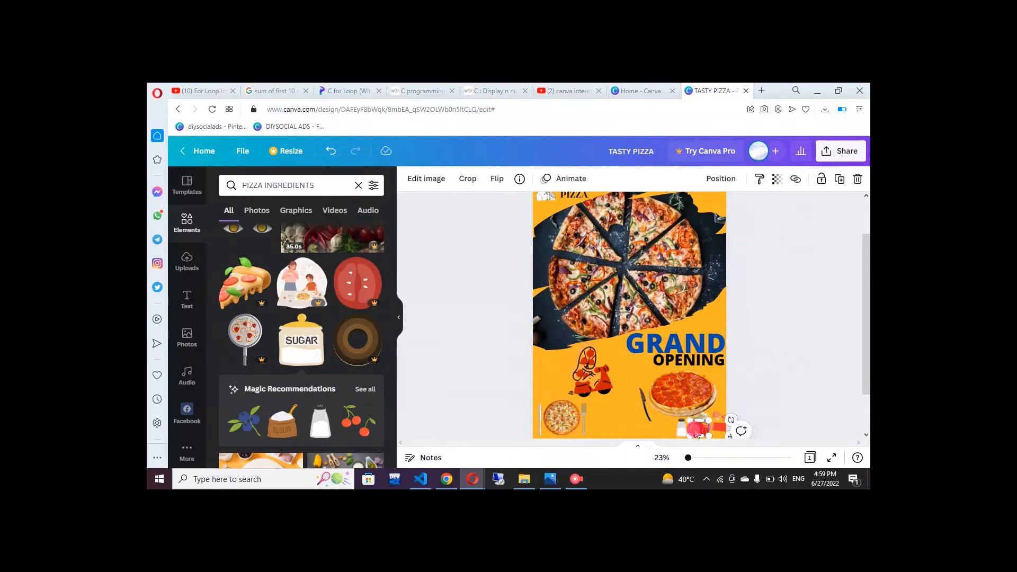
left_click_drag(735, 425, 702, 437)
left_click(770, 363)
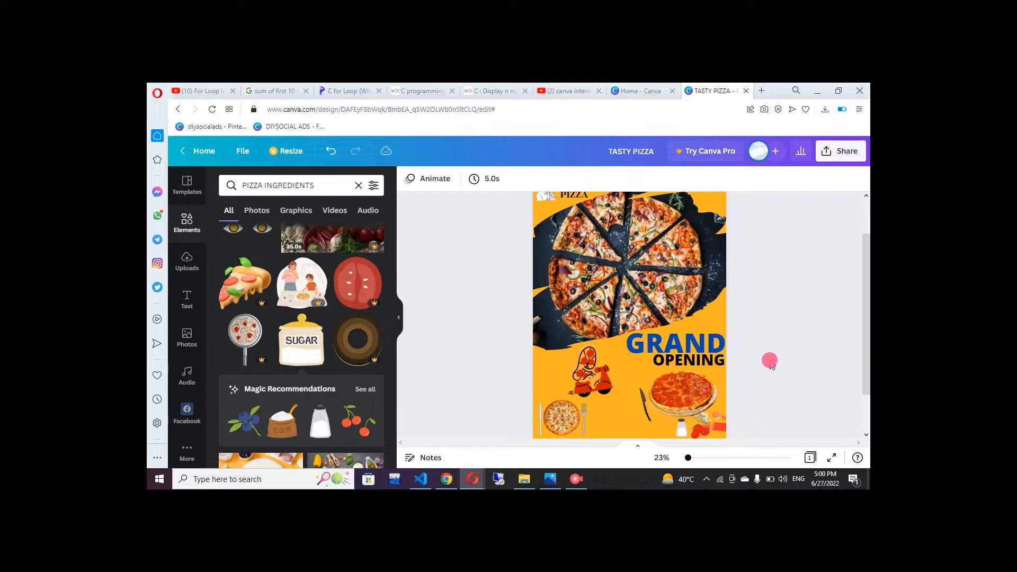
Replace the sliced pizza, knife and fork in the page's lower left corner with the red scooter graphic, shrunk to a small size
left_click(566, 418)
key("Delete")
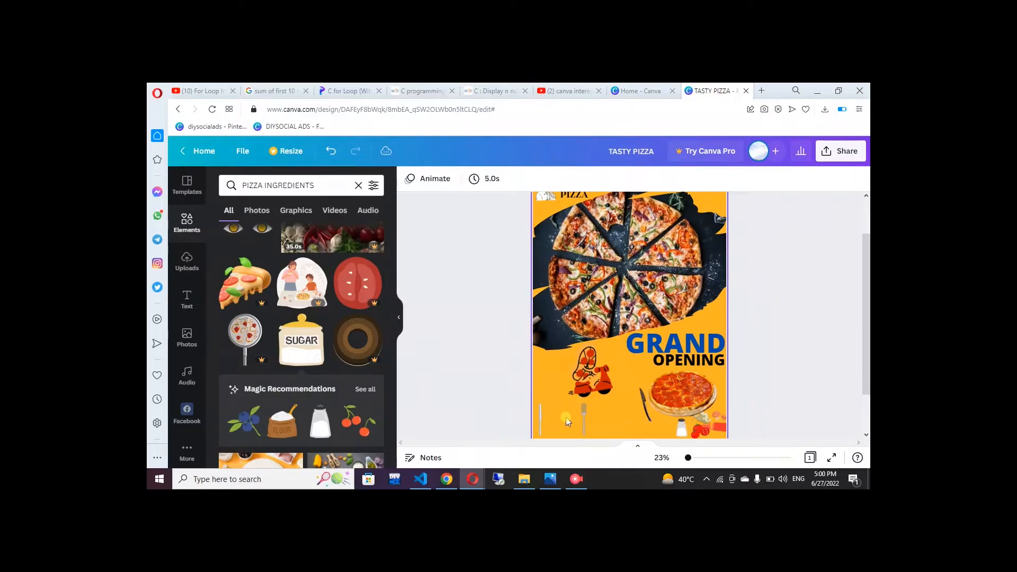
left_click(584, 418)
key("Delete")
left_click_drag(584, 383, 553, 416)
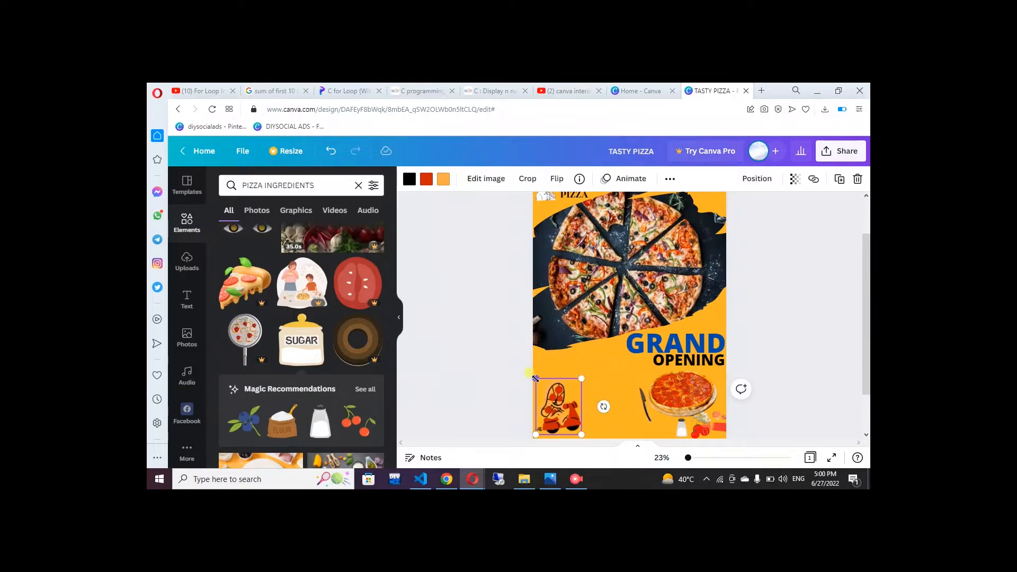
left_click_drag(536, 378, 551, 415)
Look through the recently used elements, including the yellow circle and the shapes recommended for it
left_click(356, 189)
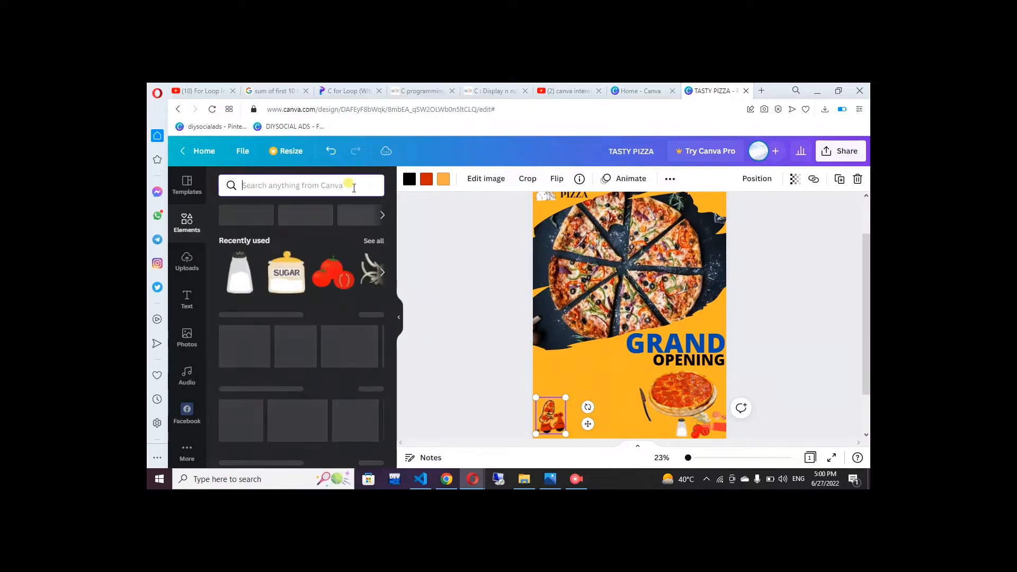
left_click(383, 272)
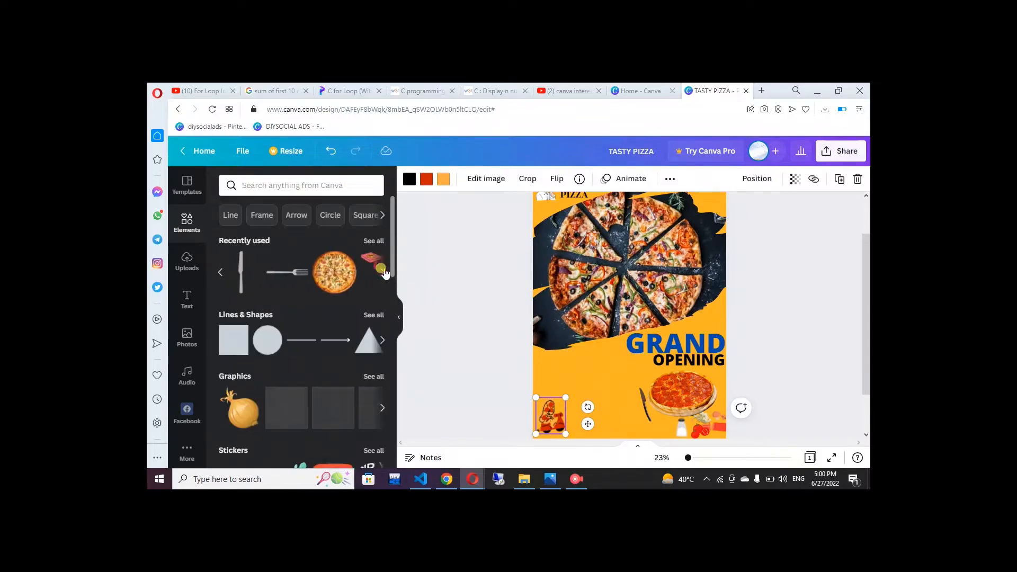
left_click(383, 272)
left_click(363, 273)
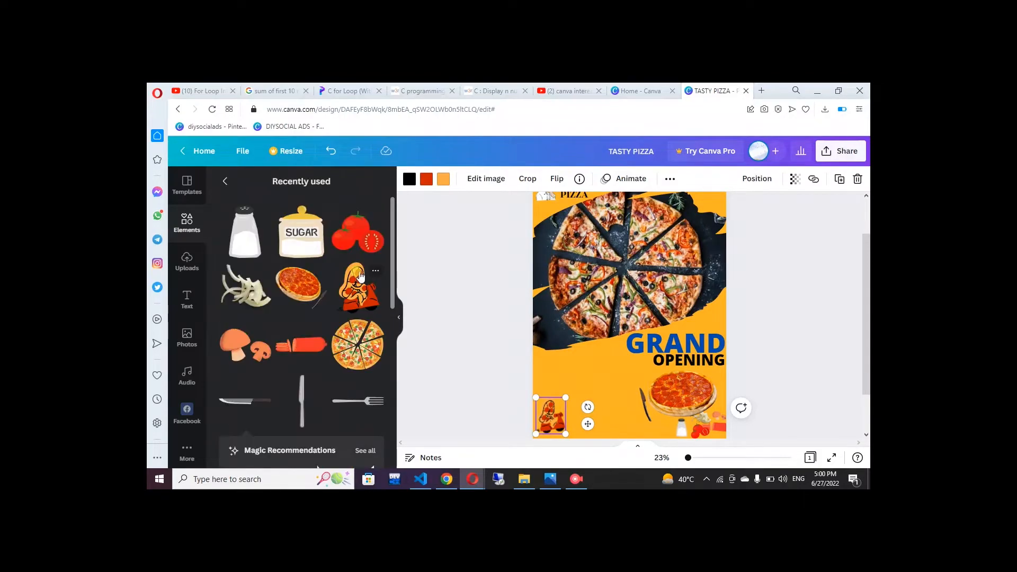
left_click_drag(393, 246, 392, 416)
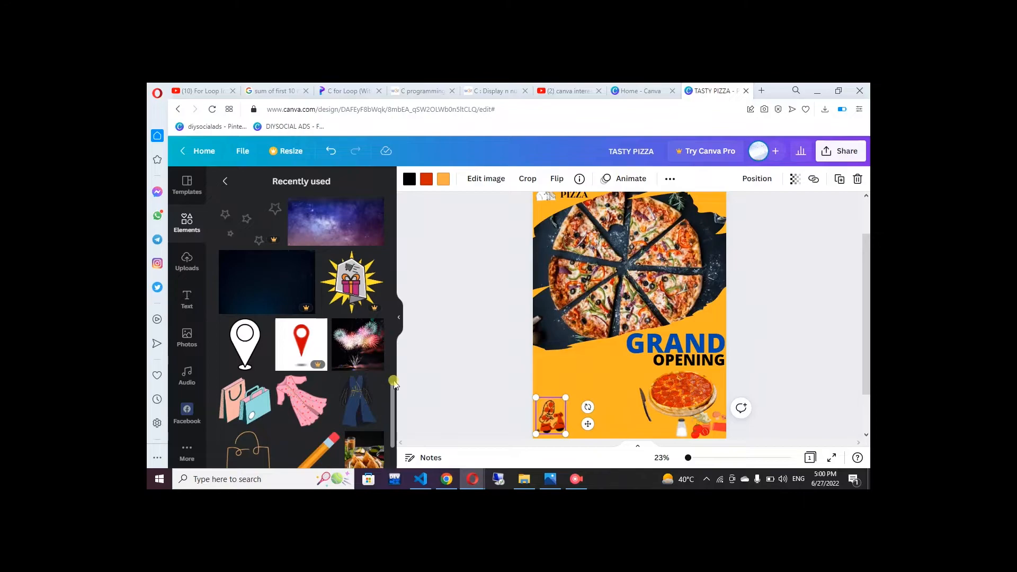
left_click_drag(395, 389, 394, 301)
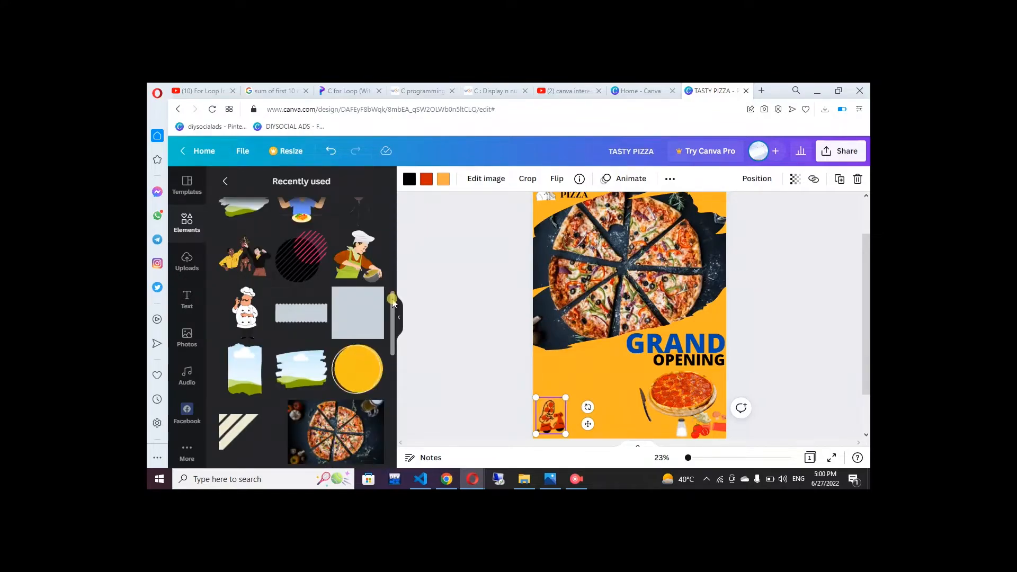
left_click(382, 365)
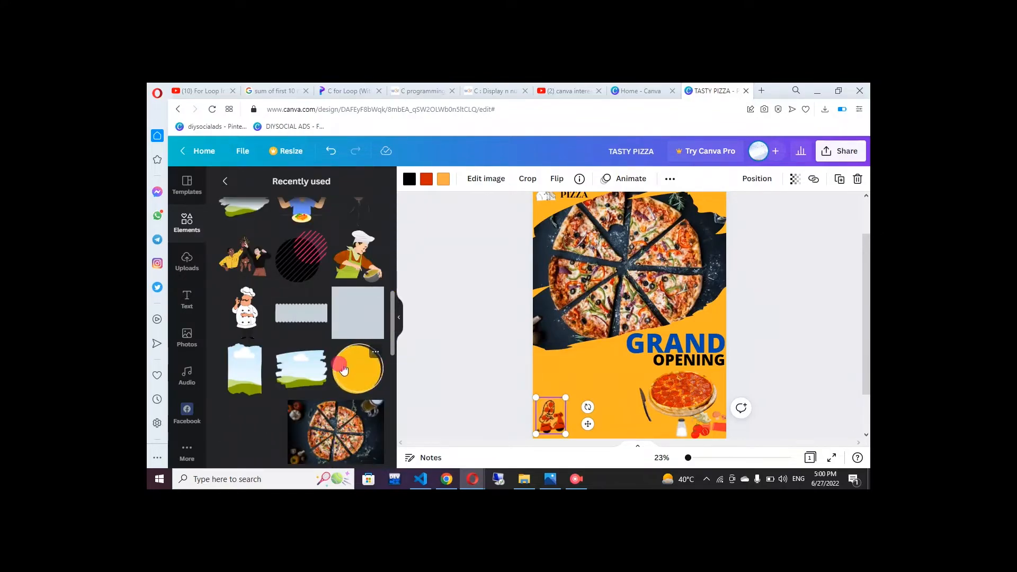
key("Delete")
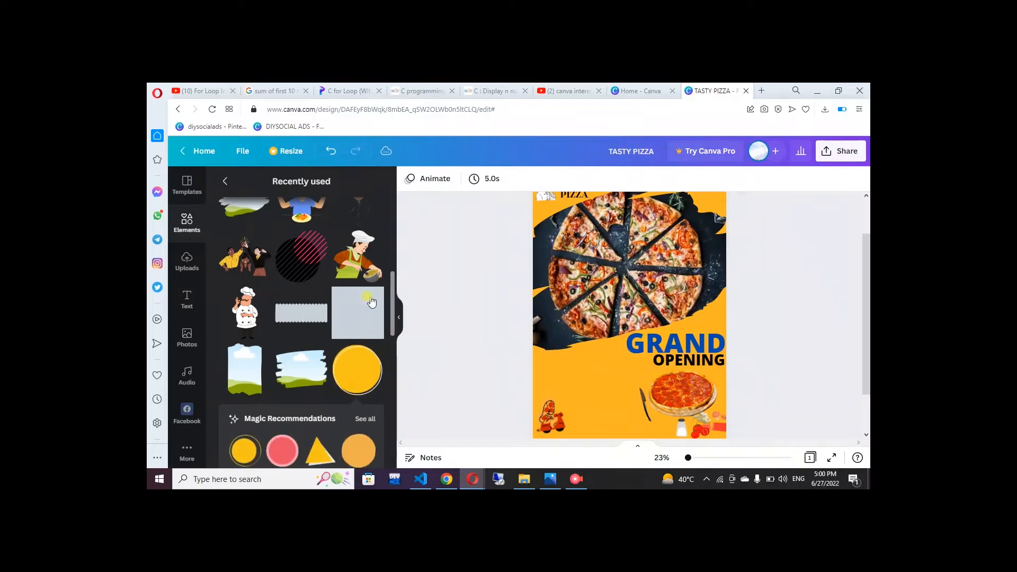
left_click_drag(394, 318, 392, 365)
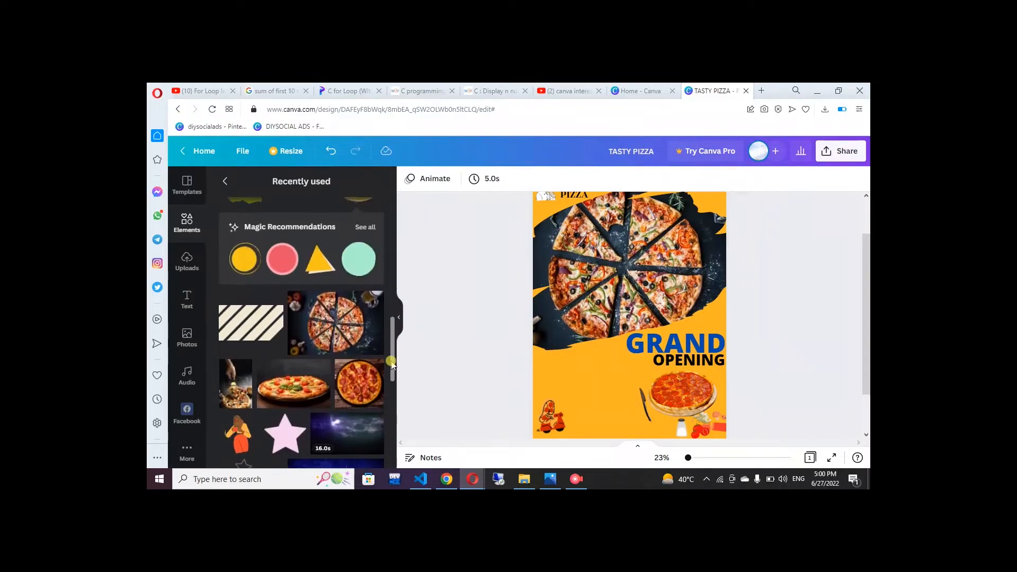
left_click(365, 227)
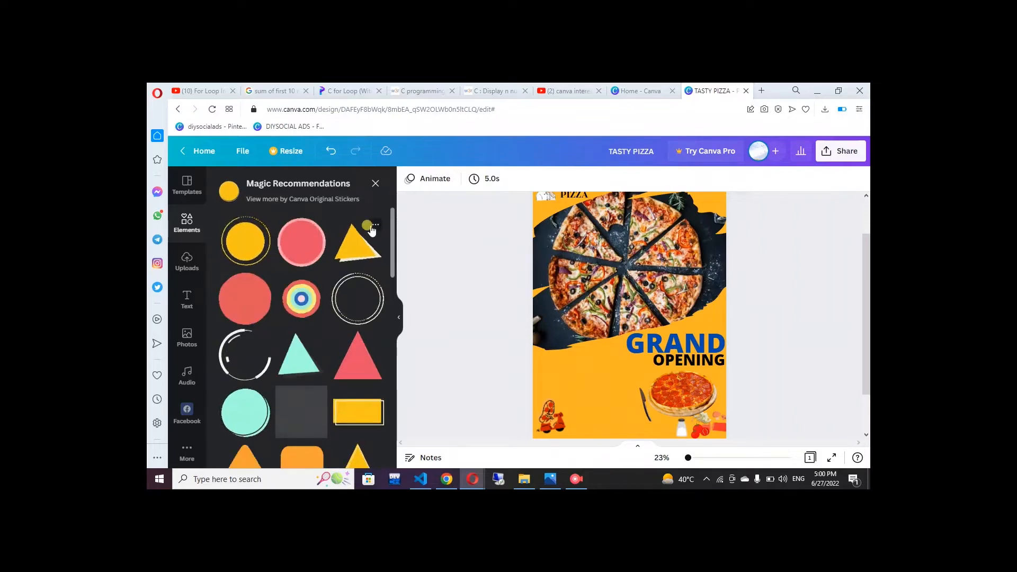
Search the elements for SHAPES and look through the results down to the brush-stroke and blob shapes
left_click(188, 232)
left_click(274, 185)
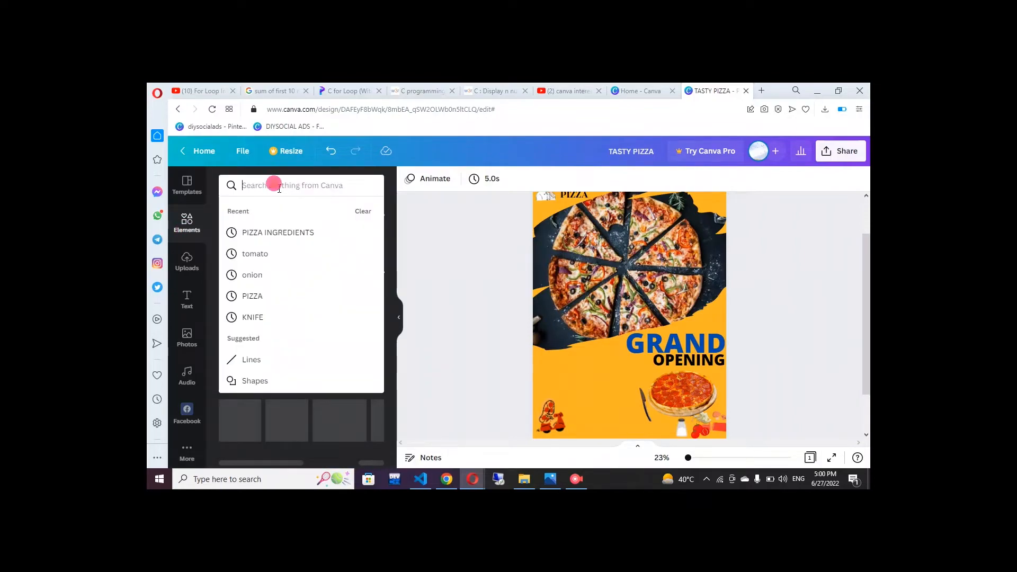
type("SHAPES")
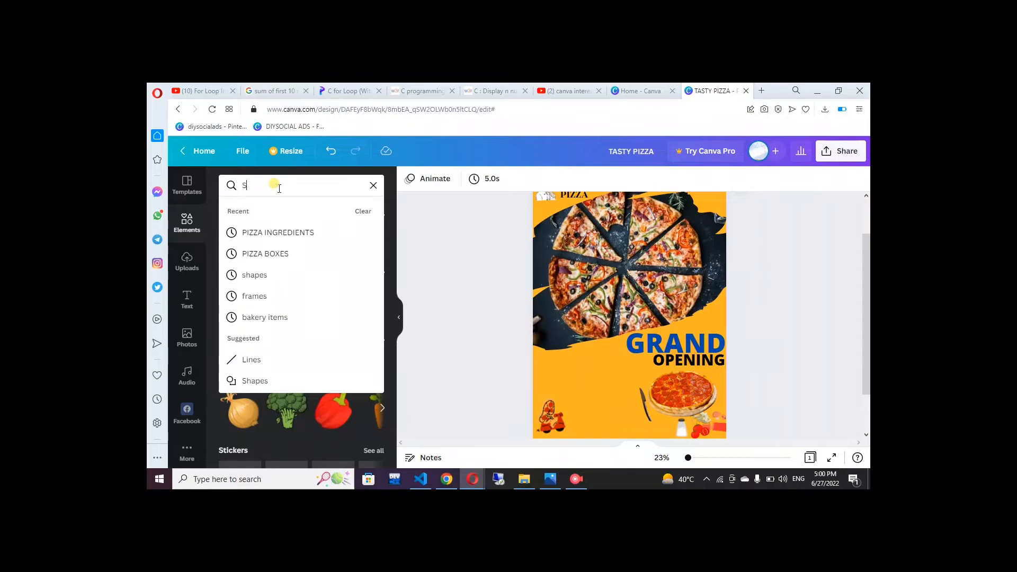
key("Return")
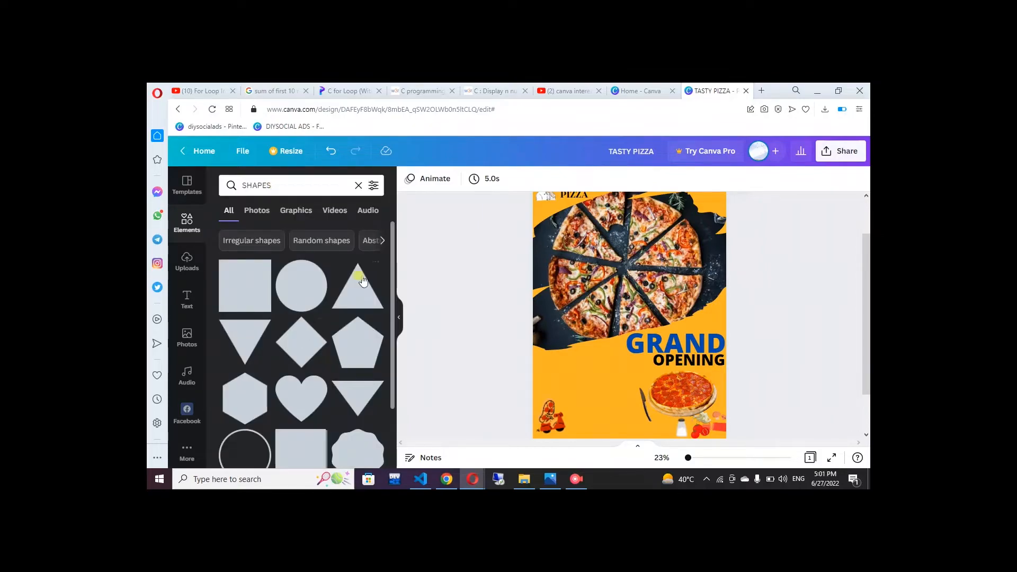
left_click_drag(392, 265, 398, 461)
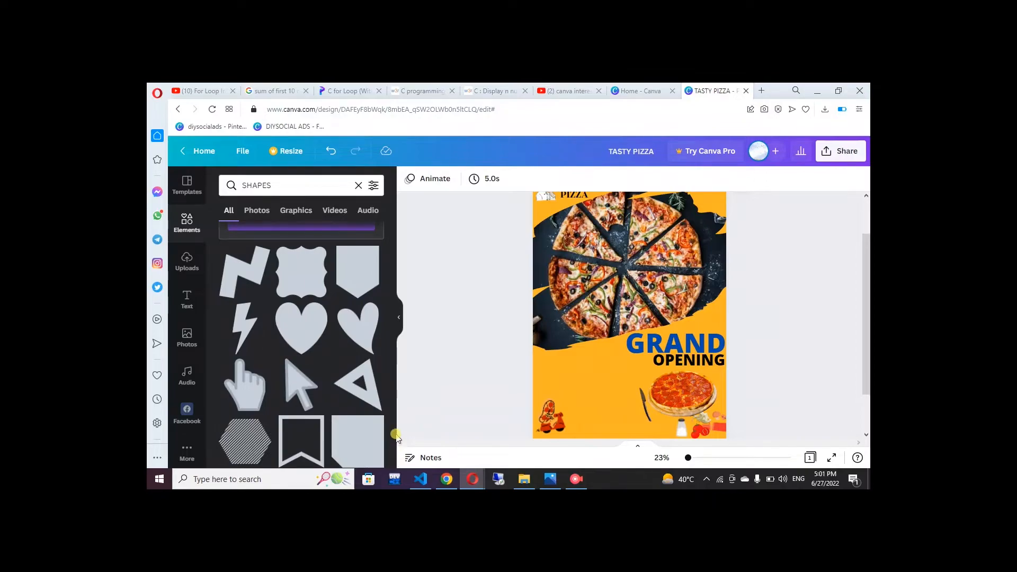
left_click_drag(394, 427, 394, 446)
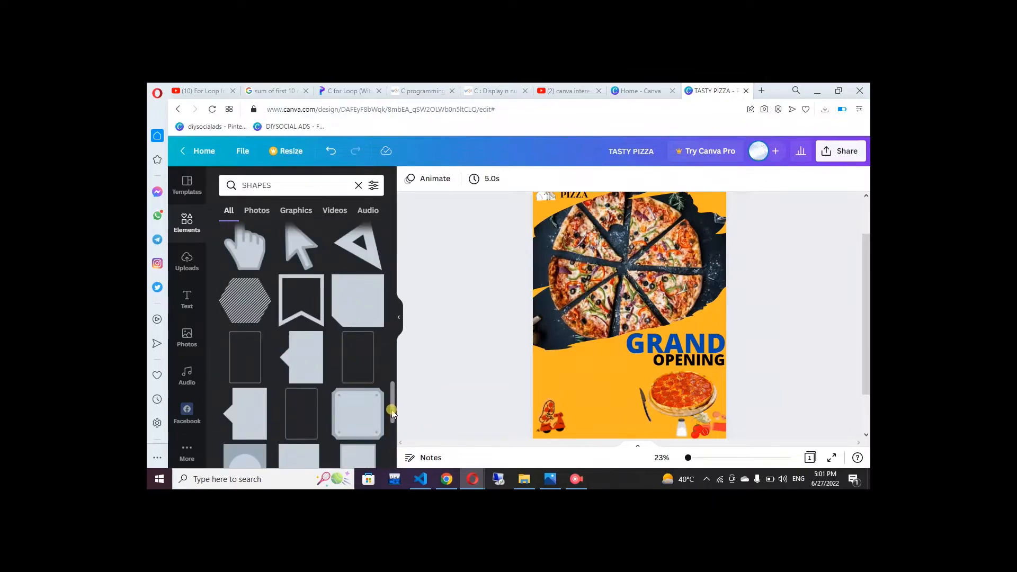
scroll(392, 413, "down", 5)
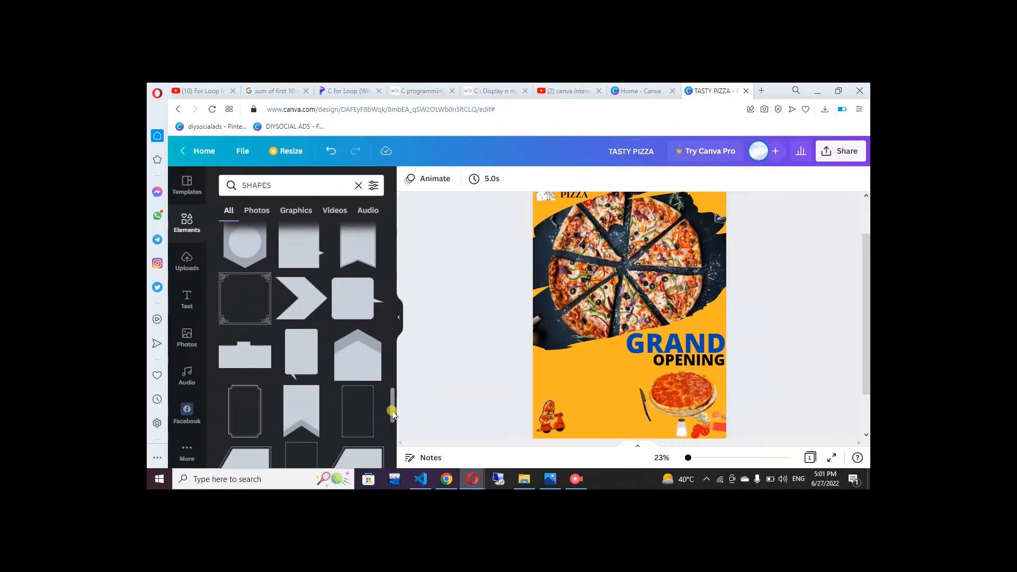
left_click_drag(393, 415, 394, 458)
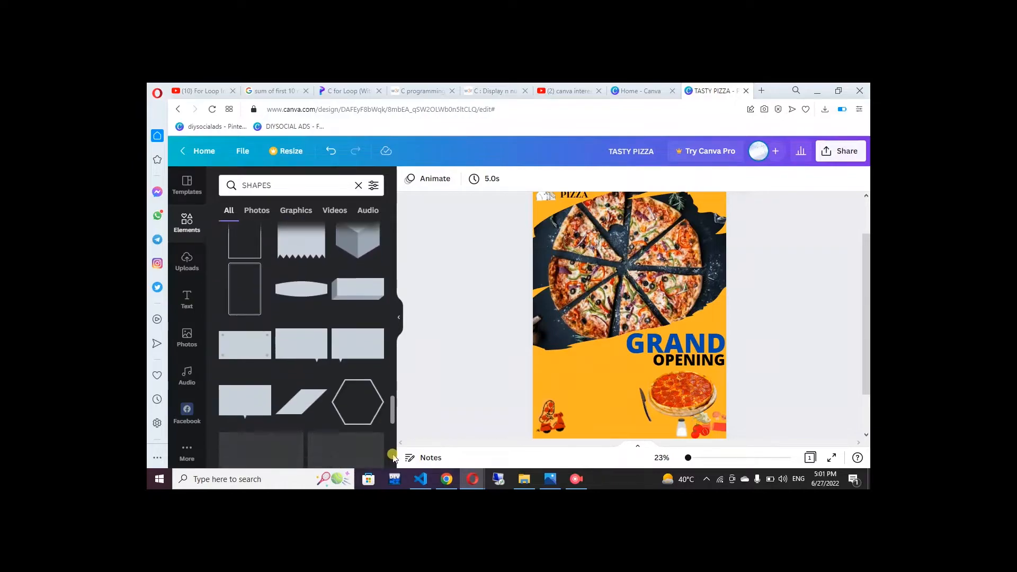
left_click_drag(393, 418, 390, 469)
left_click_drag(393, 435, 394, 472)
left_click_drag(392, 435, 392, 459)
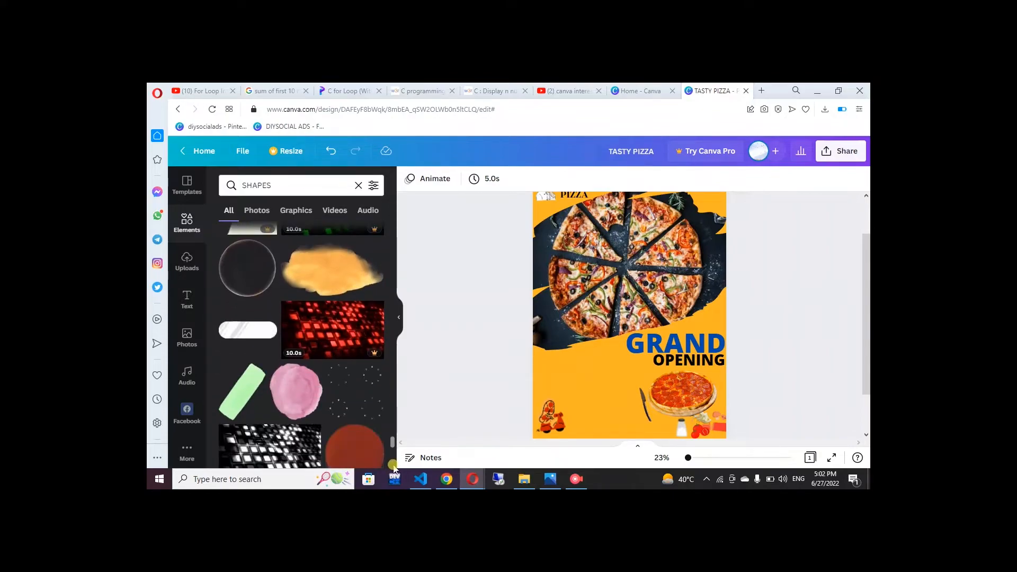
mouse_move(393, 466)
left_mouse_down()
mouse_move(396, 478)
mouse_move(394, 457)
mouse_move(396, 478)
left_mouse_up()
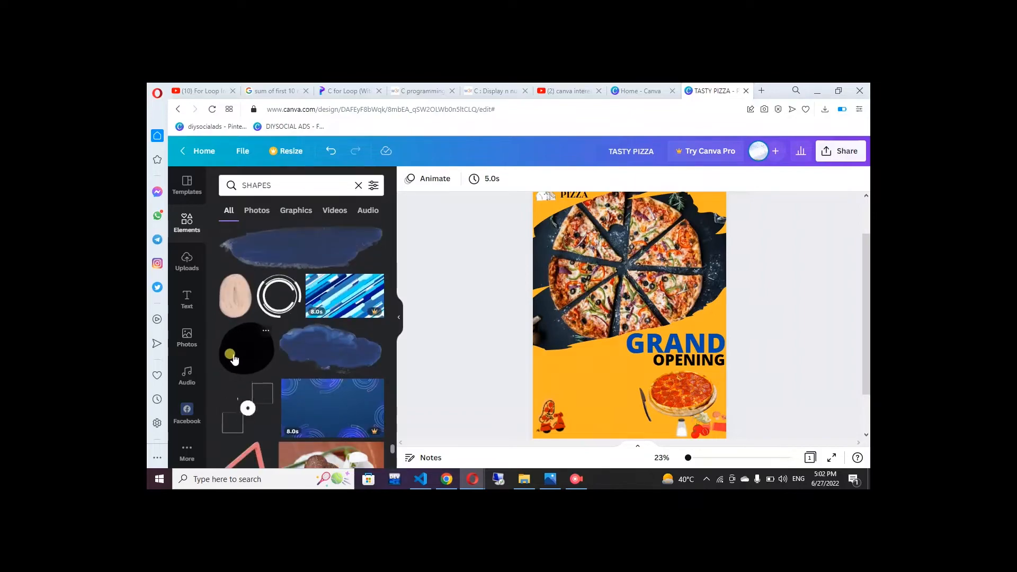
Add the round black blob beside the red scooter near the page's bottom edge, shrinking and rotating it
left_click(246, 347)
left_click_drag(707, 235, 602, 362)
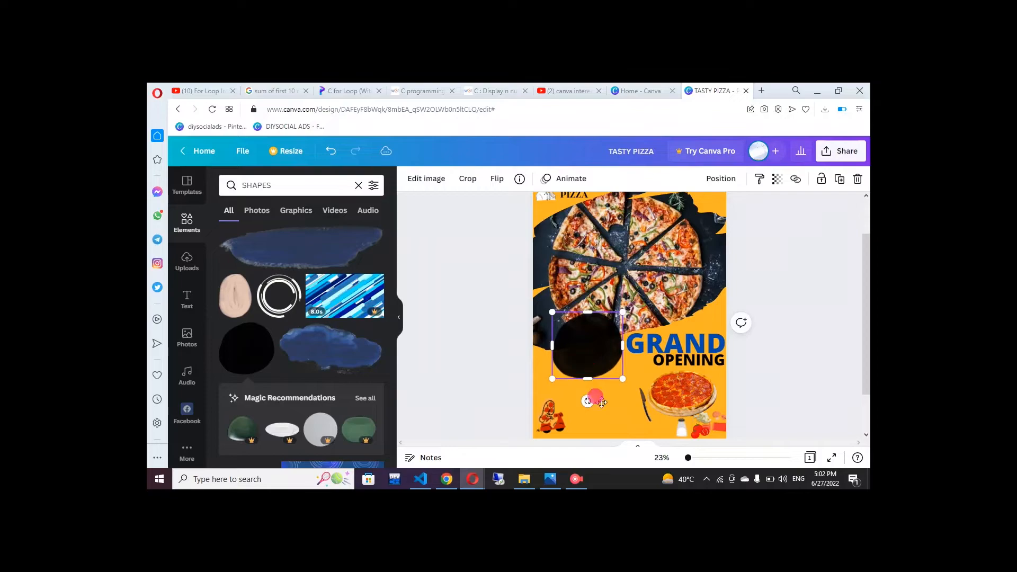
left_click_drag(602, 403, 617, 458)
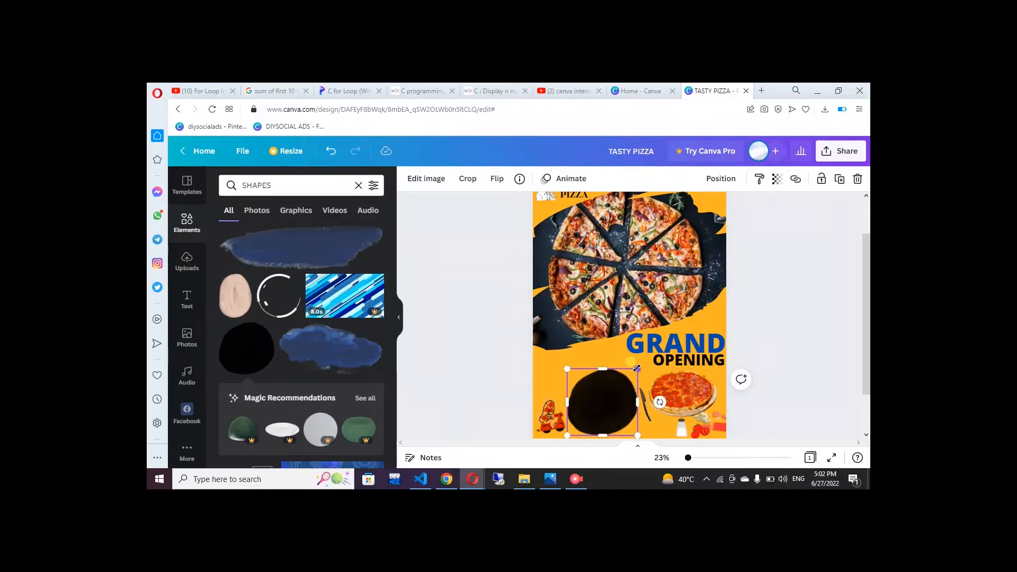
left_click_drag(636, 367, 634, 450)
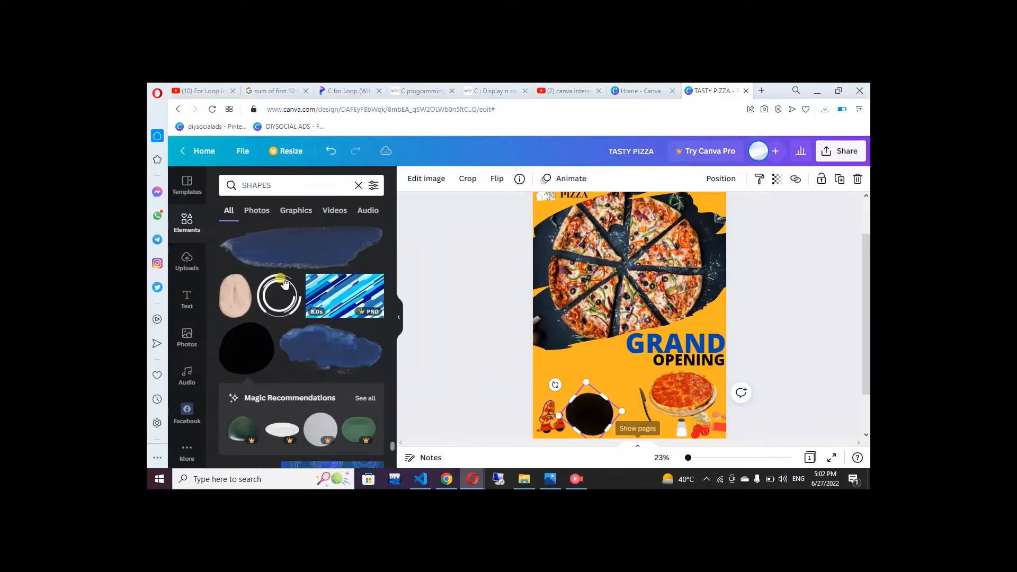
Add a subheading reading FREE DELIVERY in the document's yellow-orange and shrink it to size 41.2
left_click(186, 299)
left_click(297, 251)
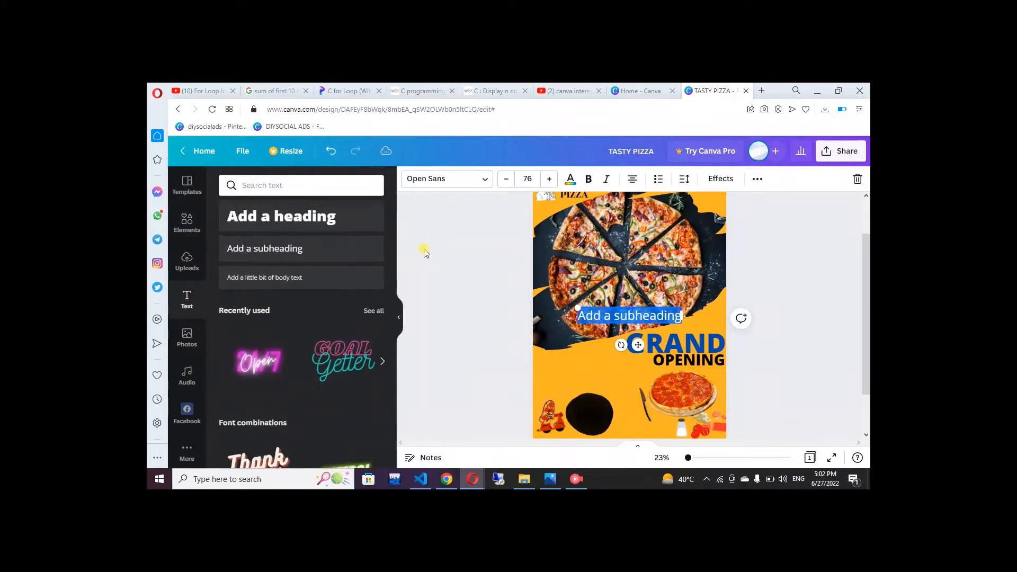
type("FRE")
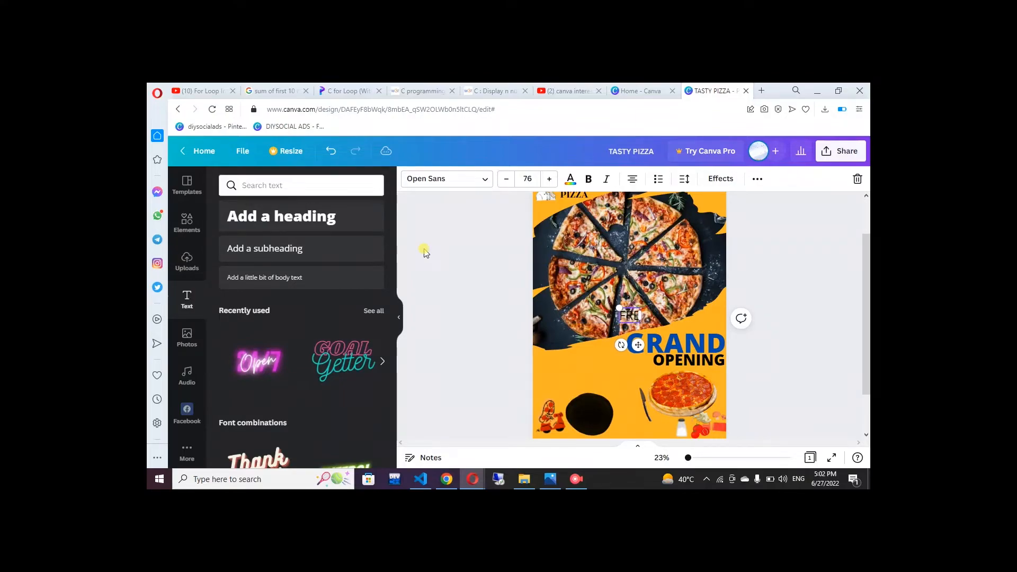
type("E DELIVERY")
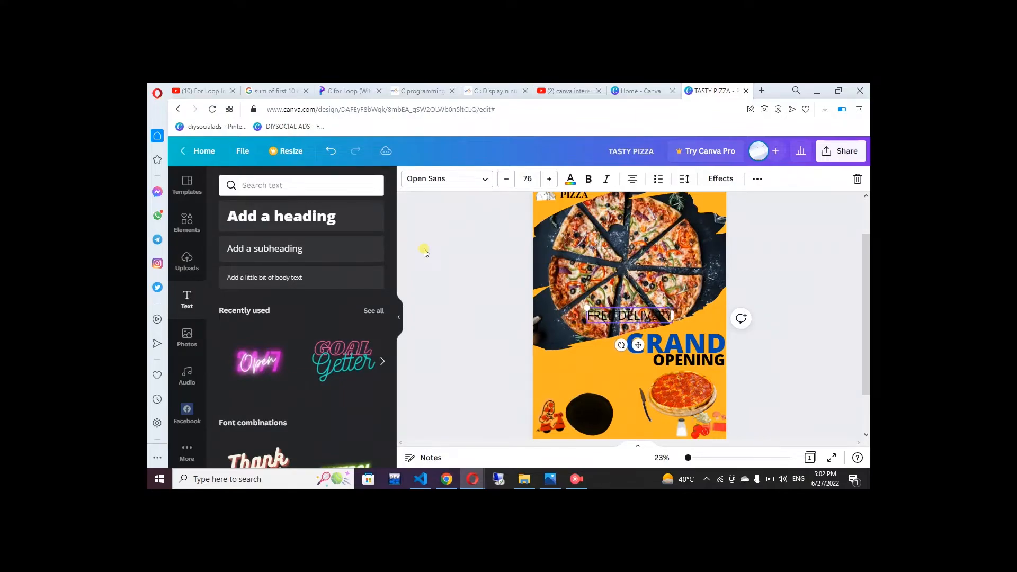
left_click(572, 185)
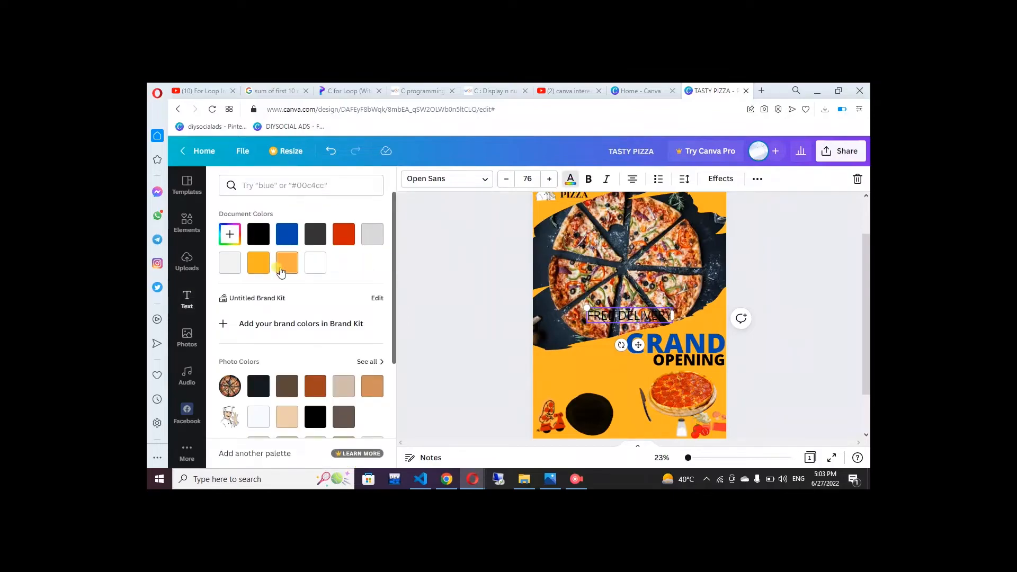
left_click(258, 262)
left_click_drag(673, 322, 633, 313)
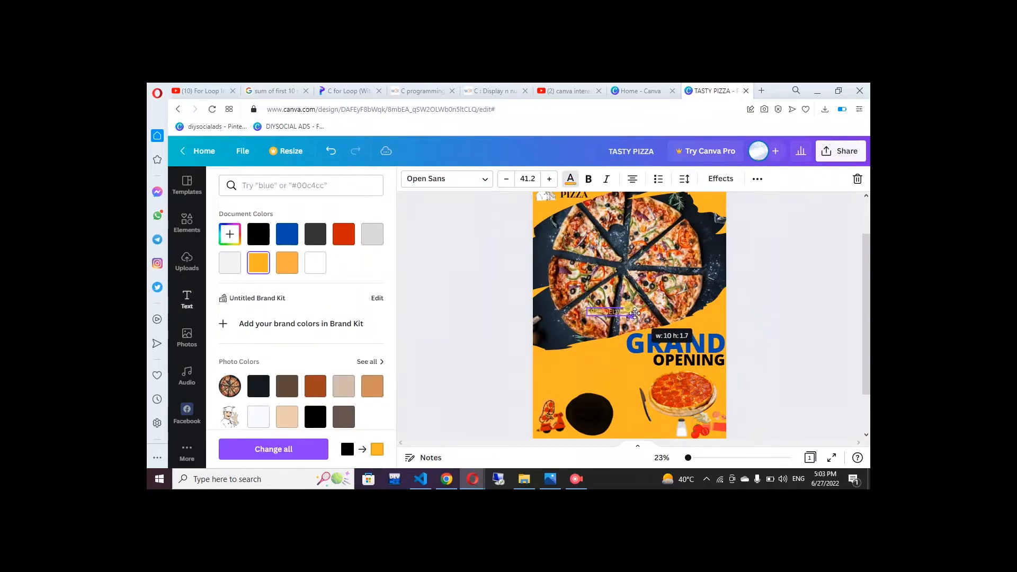
Set the delivery text in the Black Bones font, reword it to FREE HOME DELIVERY and fit it on two lines inside the black blob
left_click(458, 182)
scroll(306, 327, "up", 1)
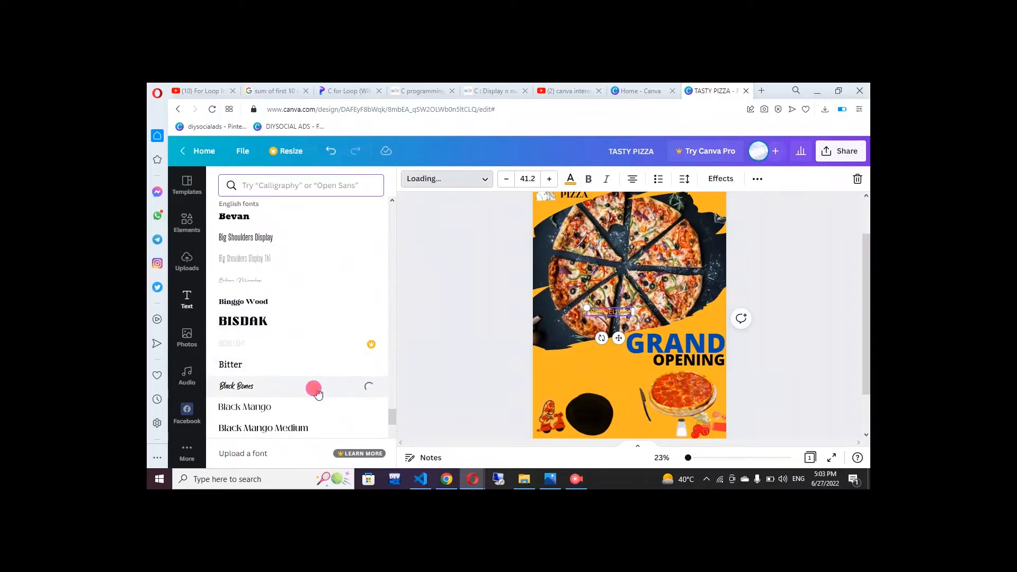
left_click_drag(618, 337, 597, 438)
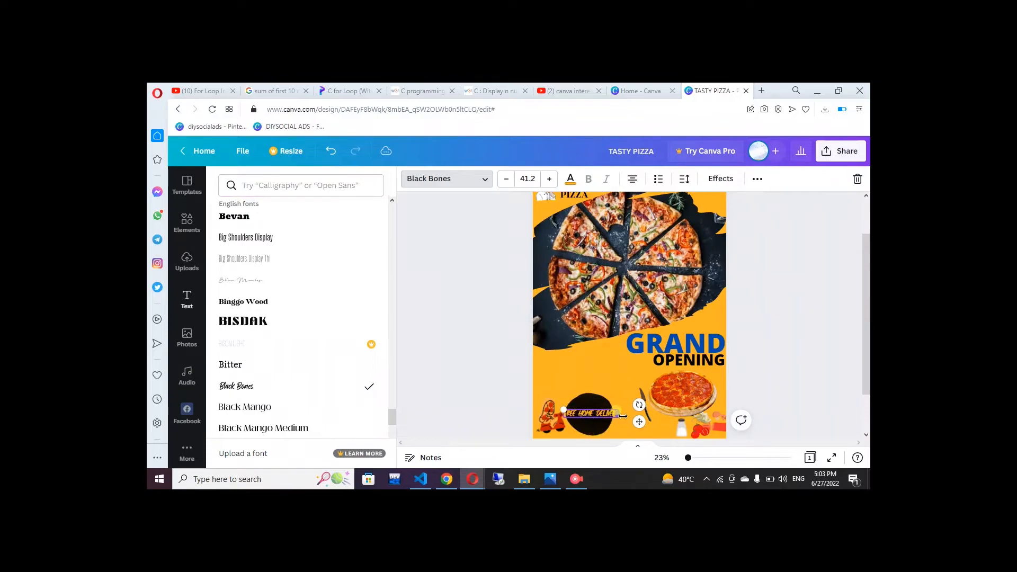
left_click_drag(623, 417, 612, 419)
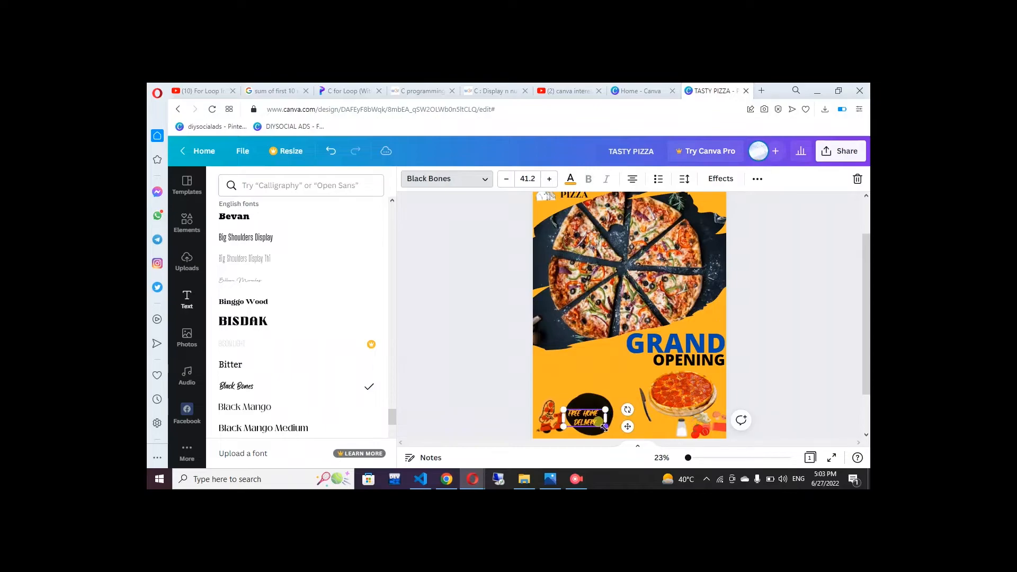
left_click_drag(577, 414, 621, 428)
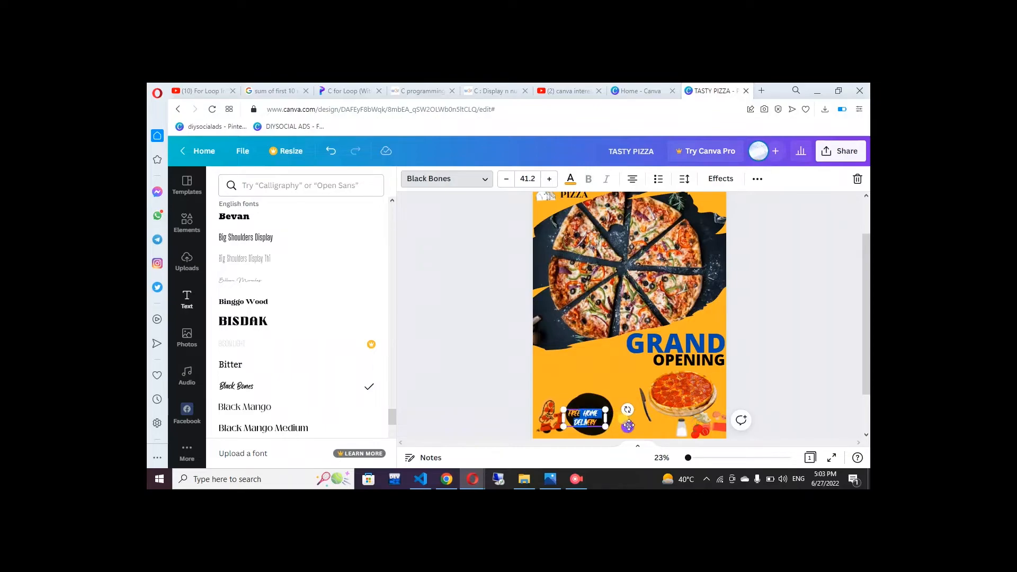
left_click_drag(629, 425, 631, 422)
left_click(769, 374)
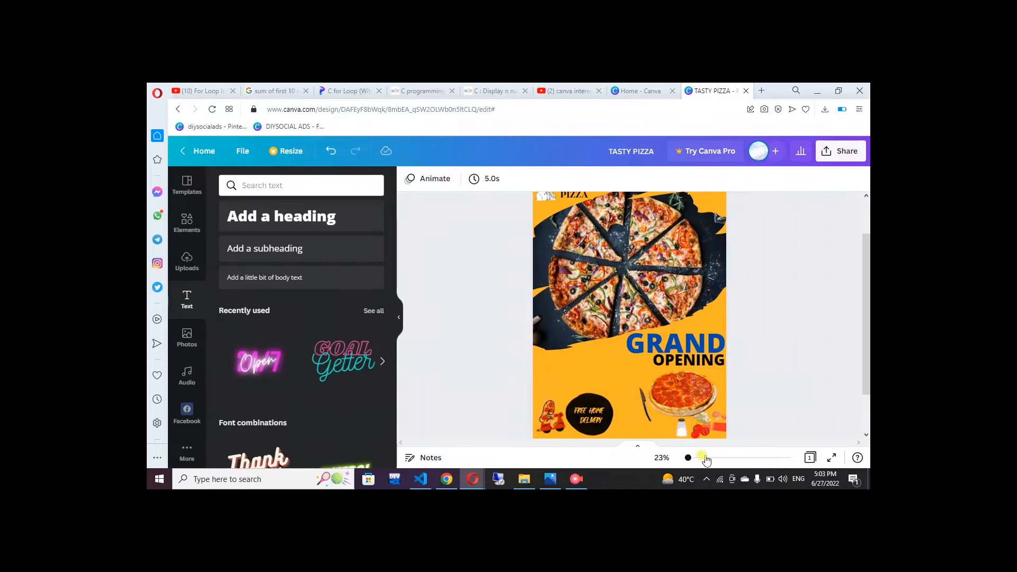
Set the GRAND heading in the Binggo Wood font
left_click_drag(687, 457, 687, 457)
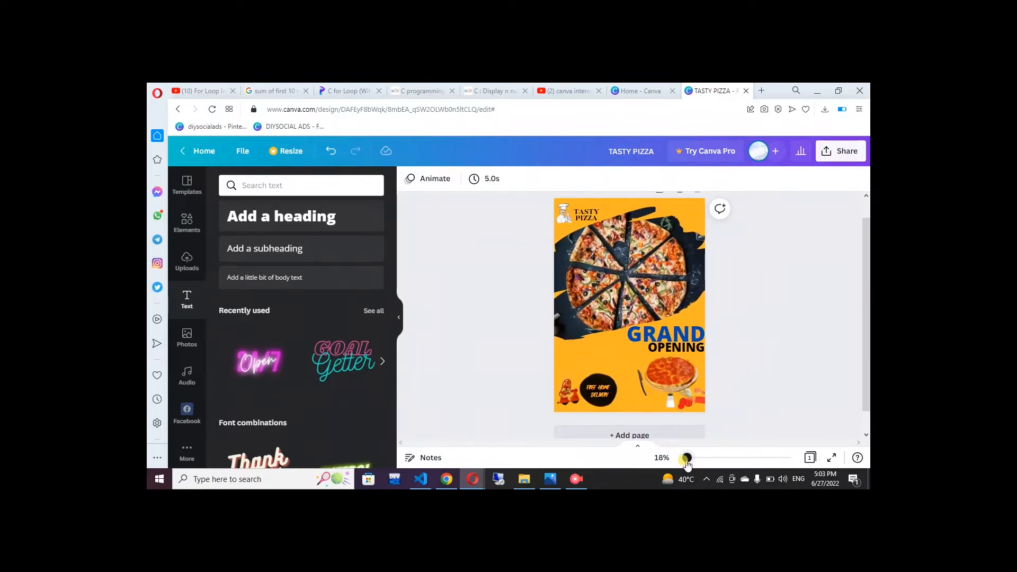
left_click(670, 332)
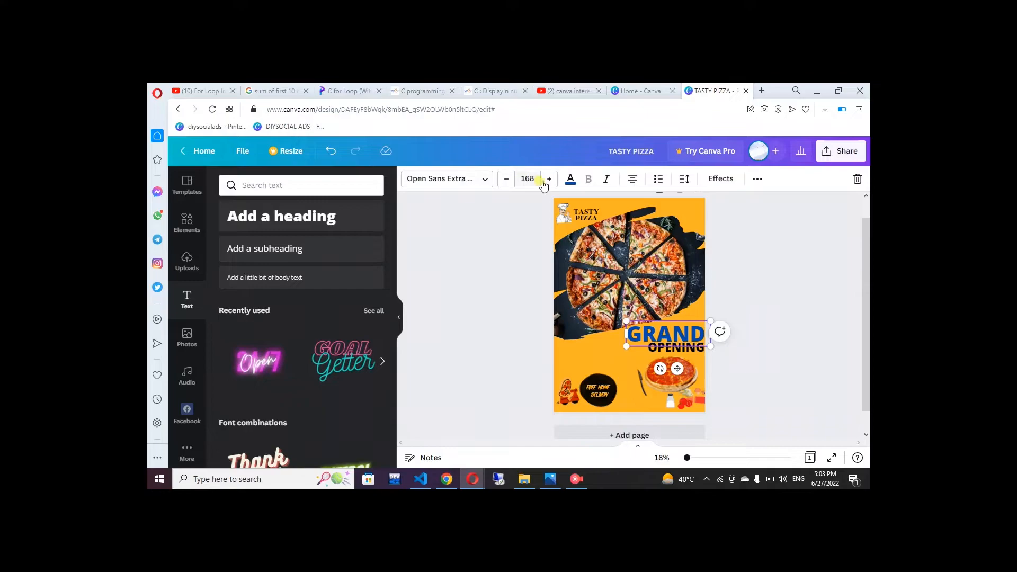
left_click(438, 183)
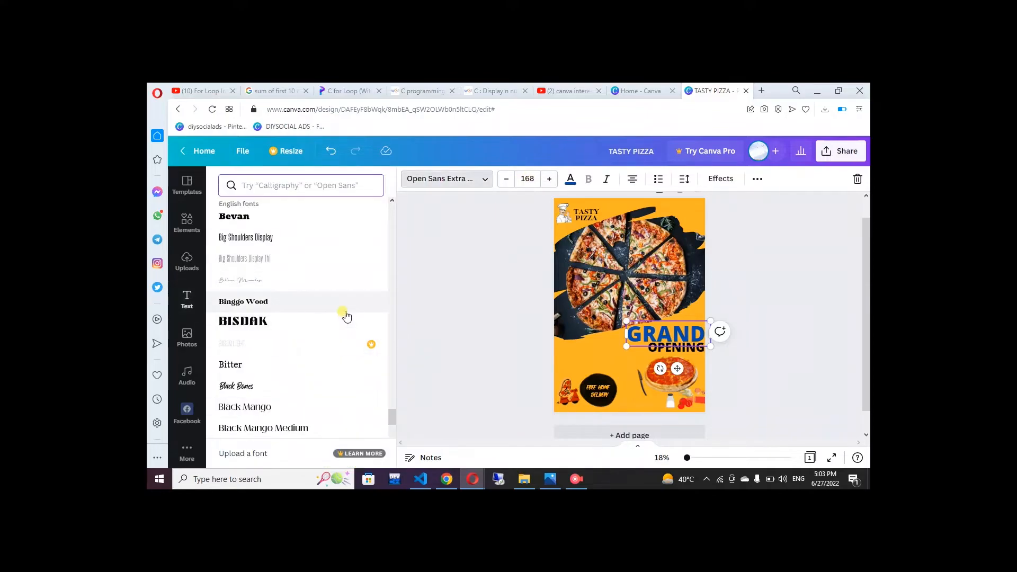
left_click(345, 314)
Try the Black Mango SemiBold and Bright Sunshine Caps fonts on the OPENING heading
left_click(671, 347)
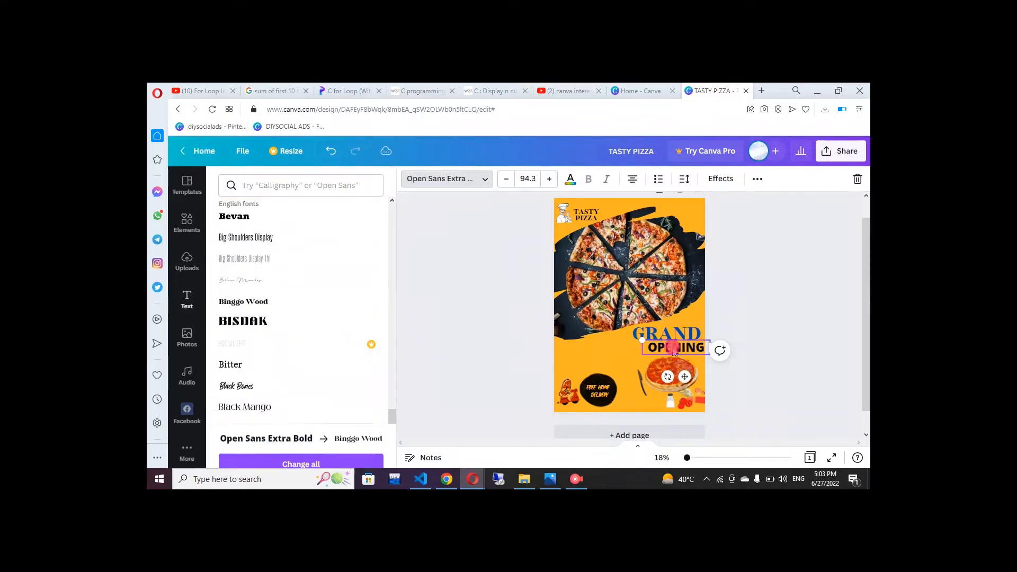
scroll(339, 402, "down", 5)
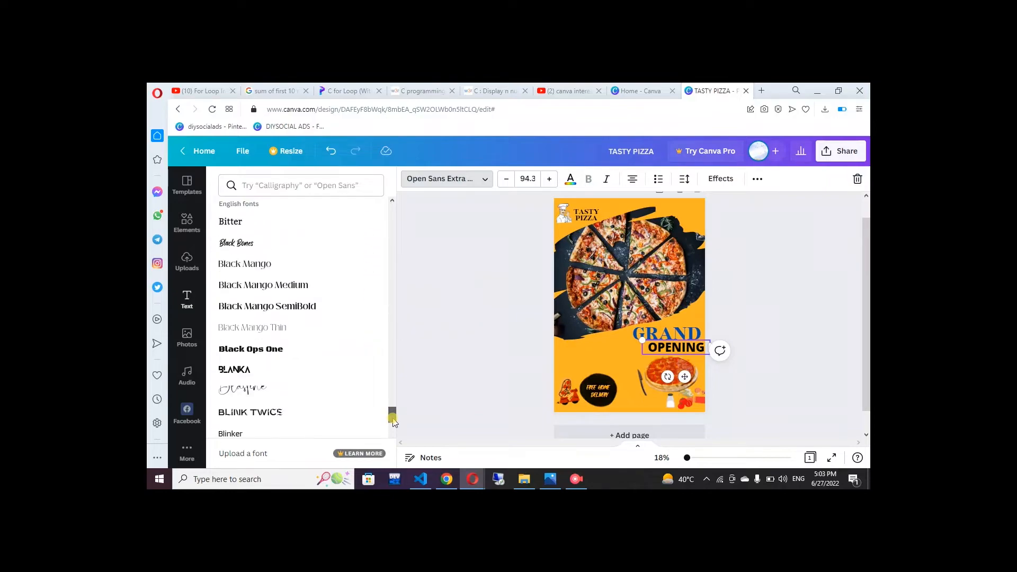
left_click(320, 309)
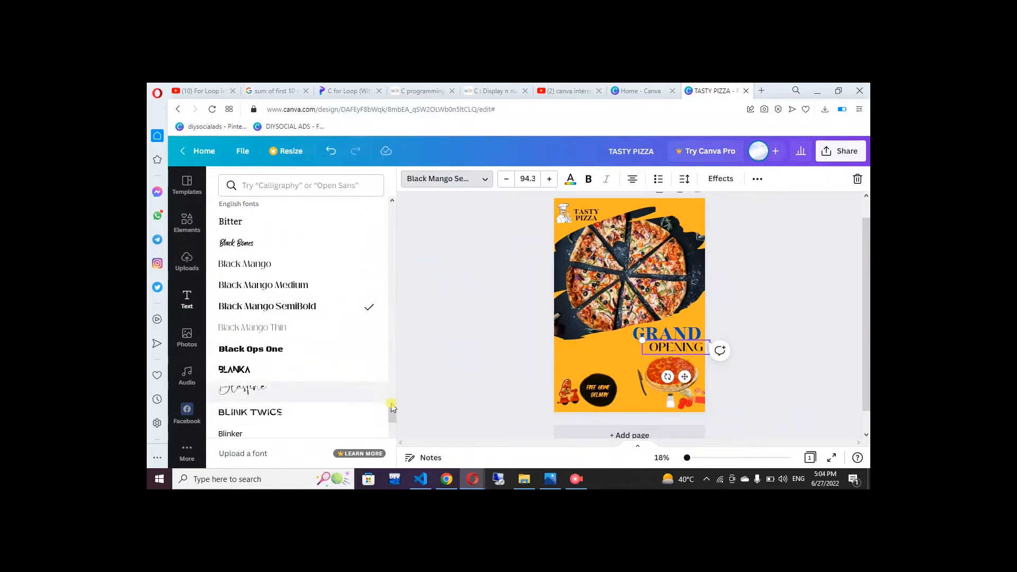
left_click_drag(393, 416, 392, 440)
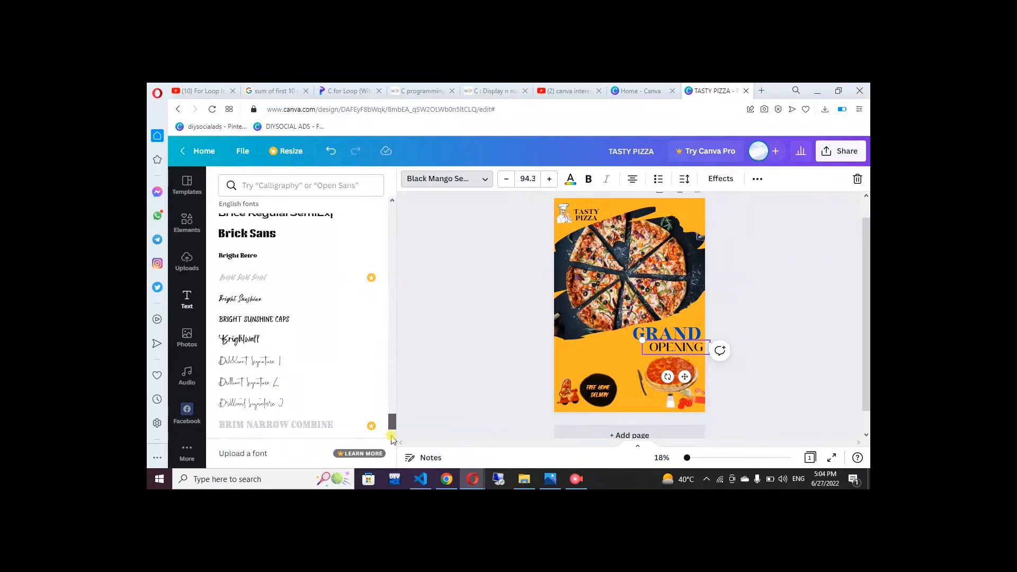
left_click(302, 322)
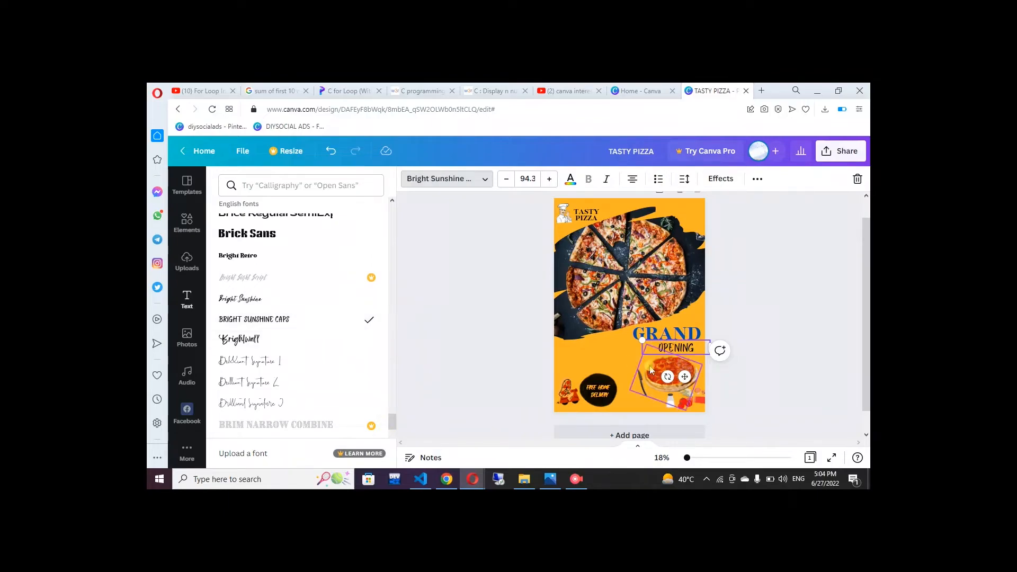
Enlarge OPENING to size 120, shift it toward the page's right edge and try the Brixton font on it
left_click_drag(642, 341, 623, 337)
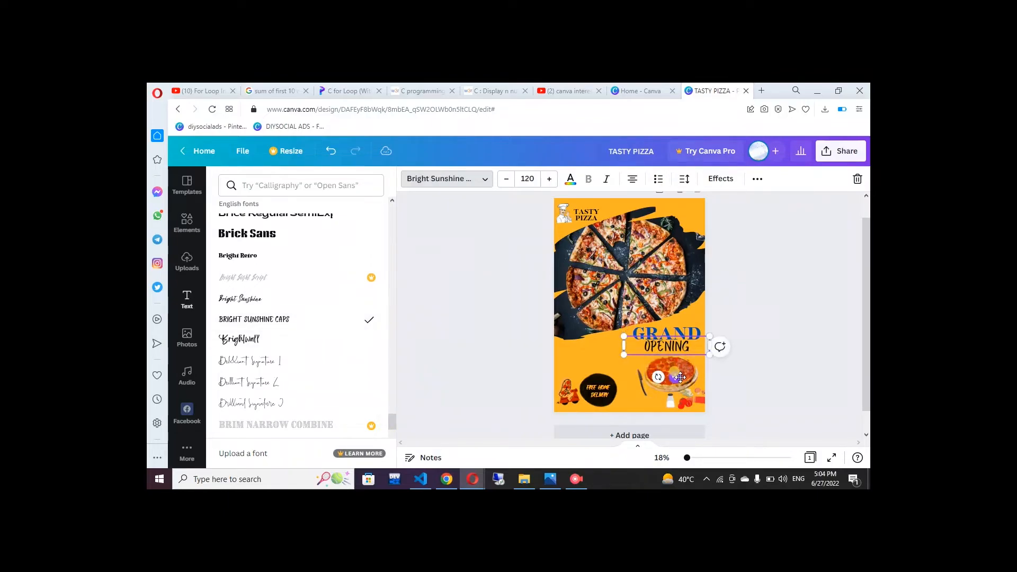
left_click_drag(679, 377, 692, 379)
scroll(391, 423, "down", 4)
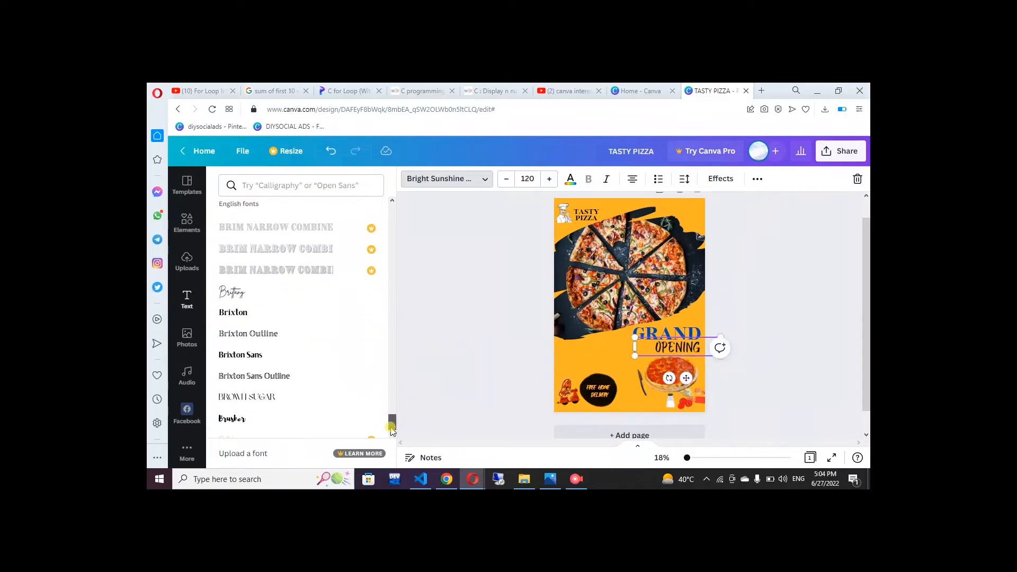
left_click(316, 320)
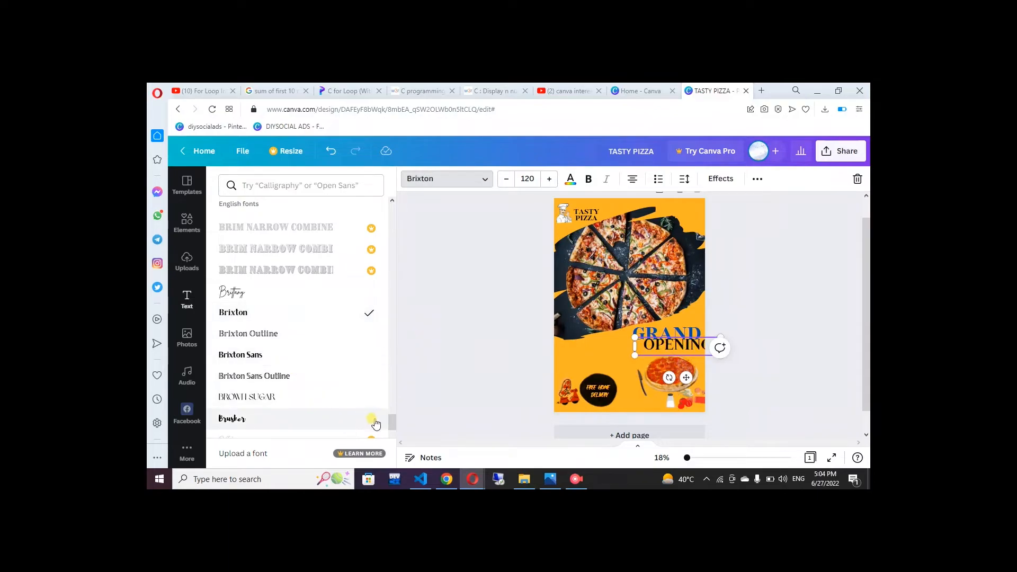
Set both the OPENING and GRAND headings in the Calistoga font
mouse_move(391, 422)
left_mouse_down()
mouse_move(393, 436)
mouse_move(391, 424)
left_mouse_up()
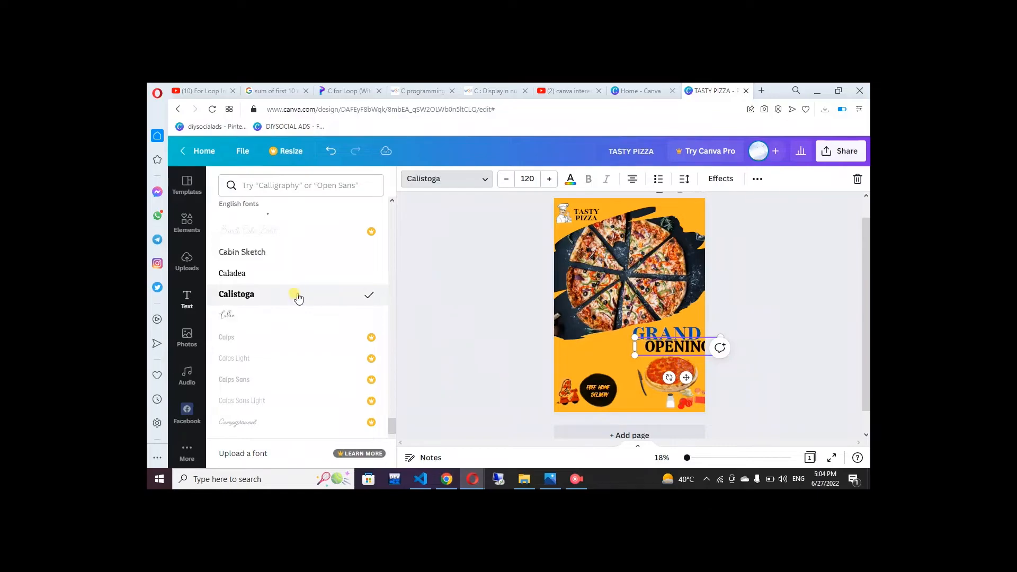
left_click(668, 332)
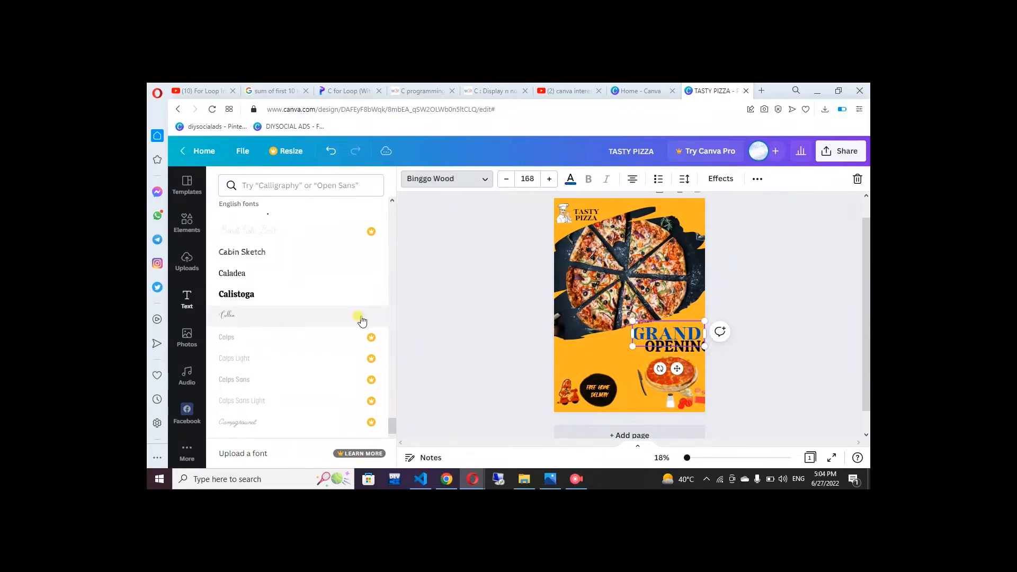
left_click(241, 296)
Shrink OPENING to size 106 and GRAND to size 161, placing OPENING just beneath GRAND near the page's right edge
mouse_move(642, 327)
left_mouse_down()
mouse_move(630, 327)
mouse_move(645, 340)
left_mouse_up()
left_click(657, 351)
left_click_drag(689, 377, 682, 378)
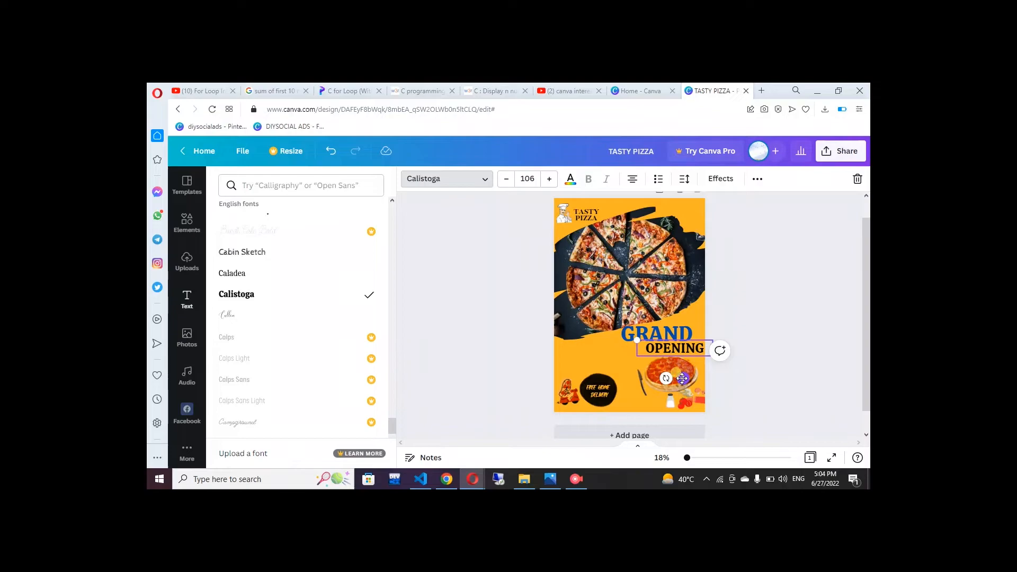
left_click(669, 334)
mouse_move(618, 320)
left_mouse_down()
mouse_move(609, 312)
mouse_move(624, 322)
left_mouse_up()
left_click(676, 353)
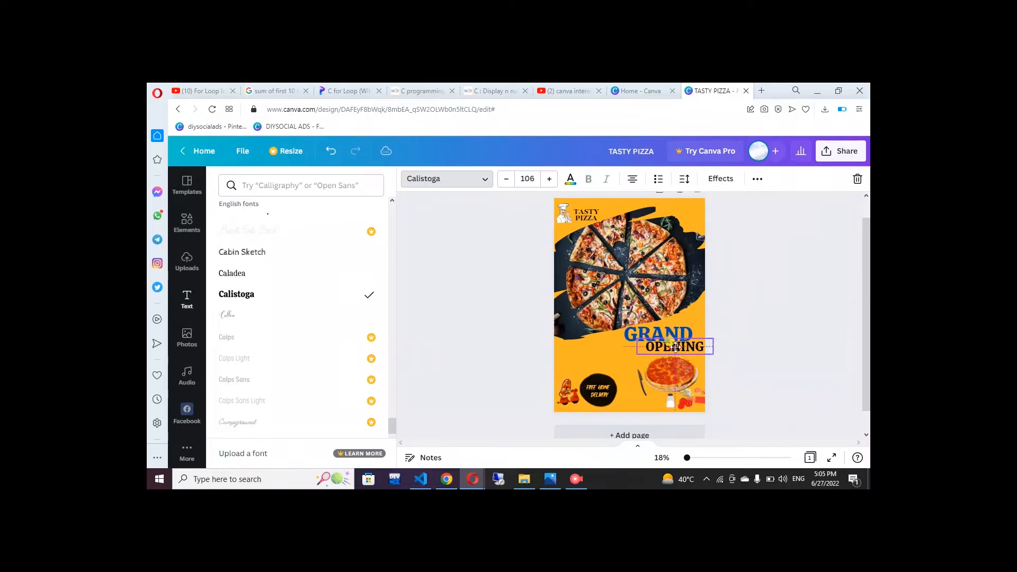
left_click(729, 325)
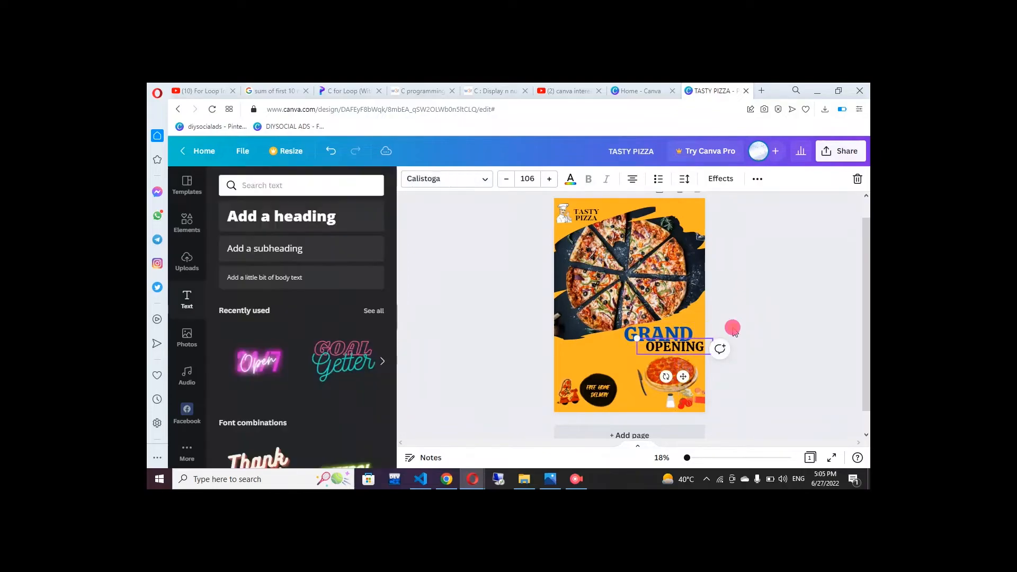
Enlarge the GRAND heading to size 171
left_click(673, 347)
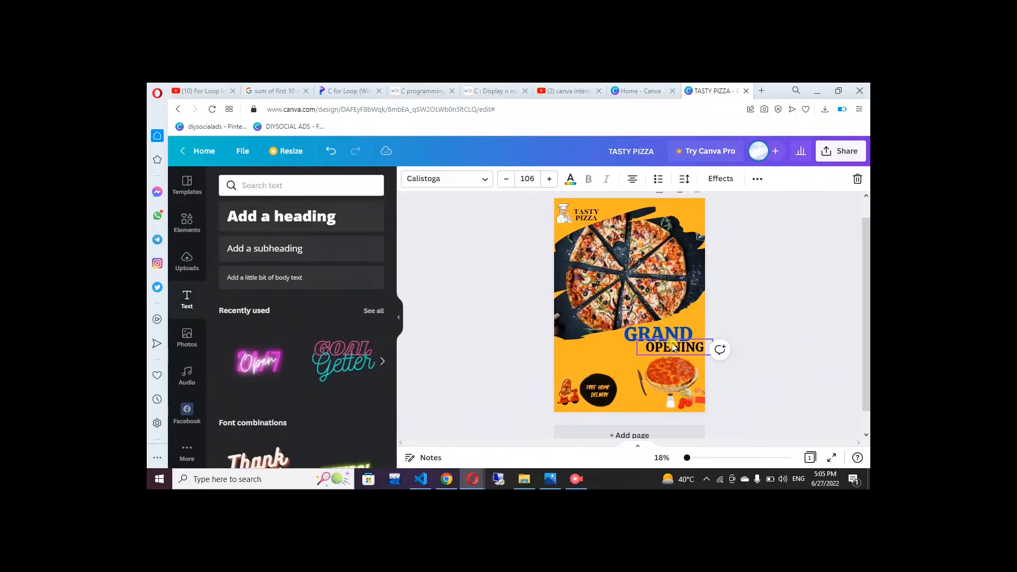
left_click(656, 341)
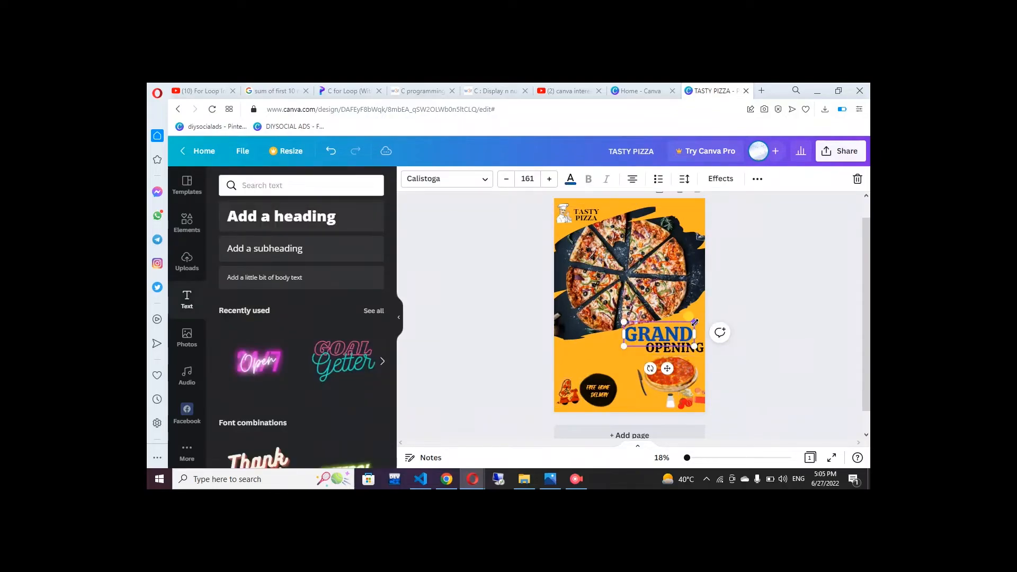
left_click_drag(695, 322, 699, 320)
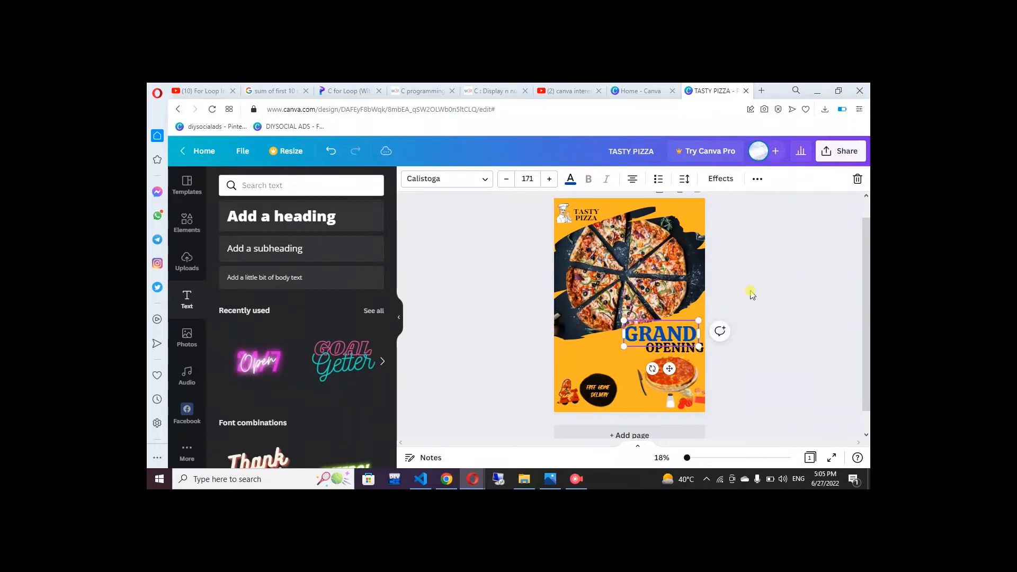
left_click(752, 295)
Recolor the GRAND heading with the document's red
left_click(678, 327)
left_click(569, 180)
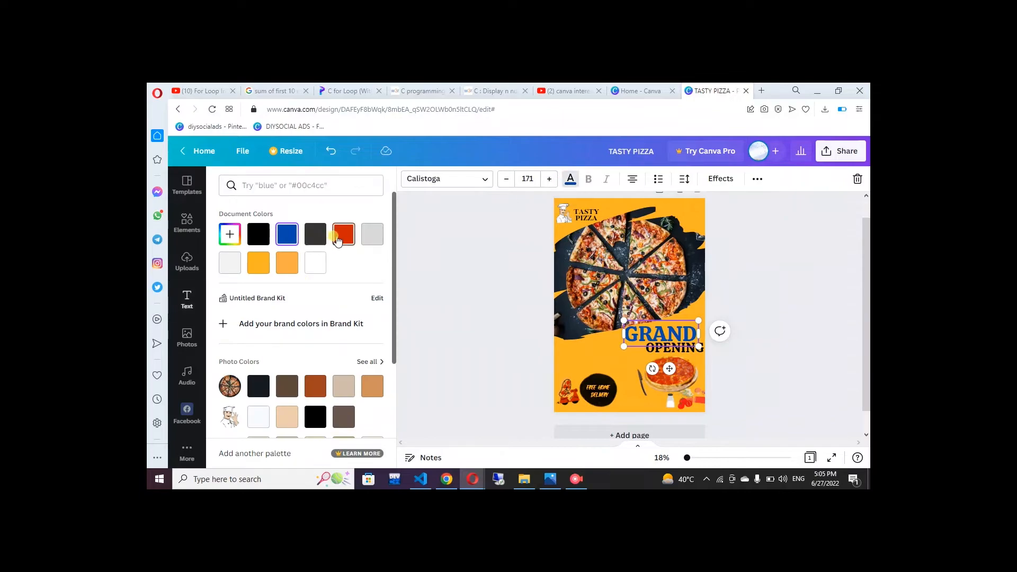
left_click(344, 233)
left_click(741, 255)
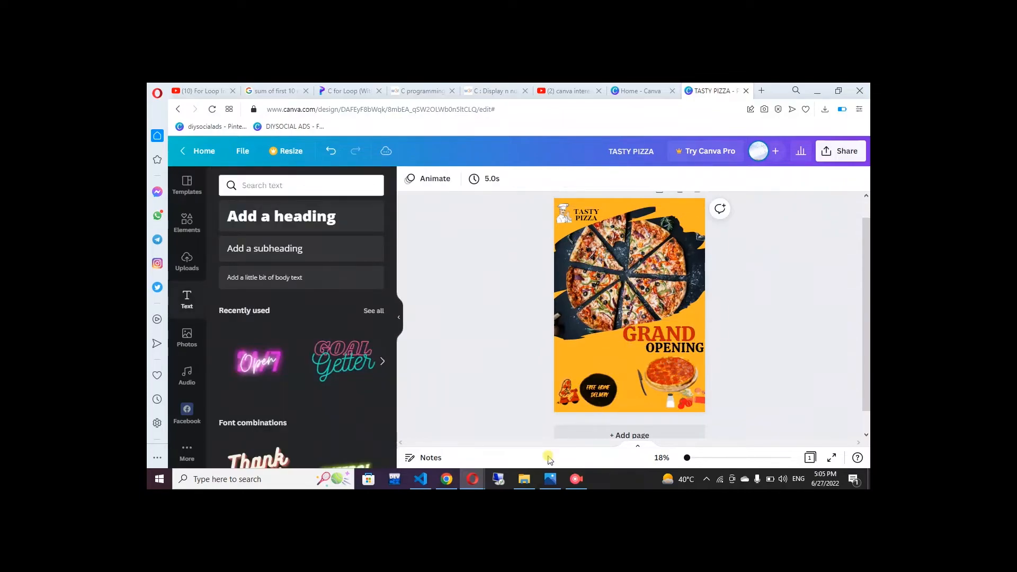
Rotate the small pizza graphic below OPENING slightly and adjust its position
left_click(670, 391)
left_click_drag(649, 421, 653, 430)
left_click_drag(662, 377, 662, 379)
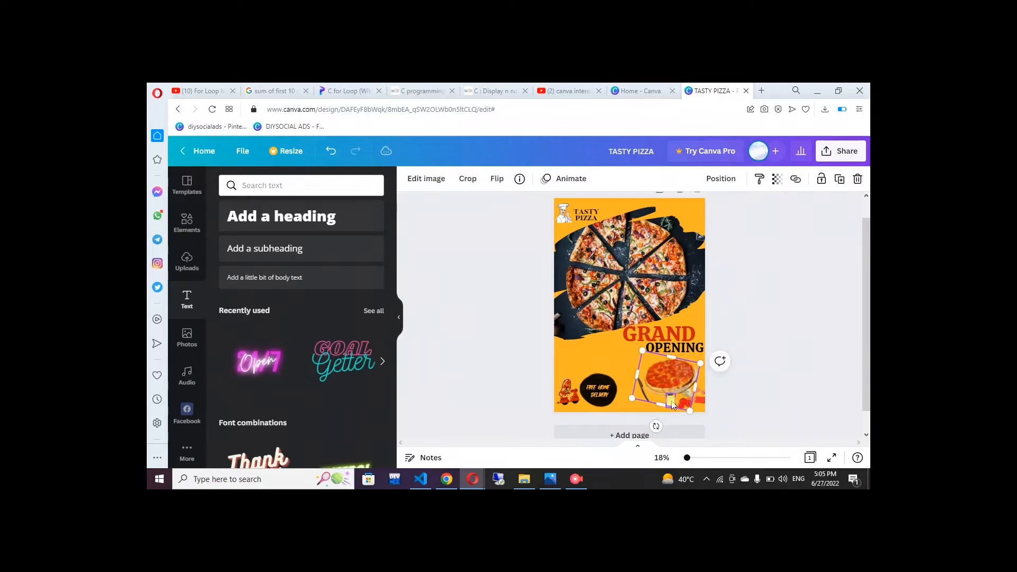
Send the white shaker graphic below the small pizza backward to the lowest layer
left_click(671, 404)
left_click(773, 179)
left_click(716, 212)
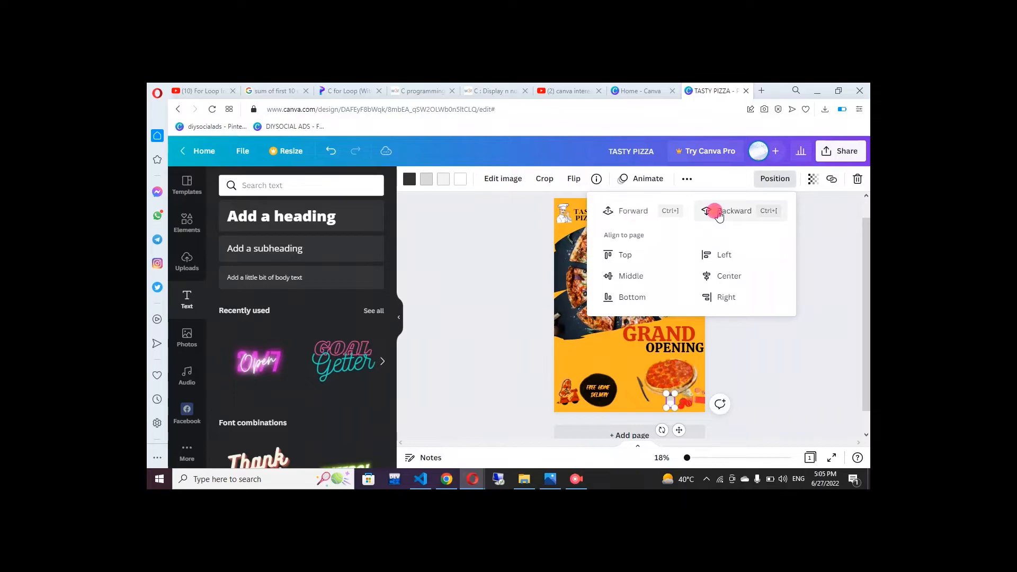
left_click(737, 217)
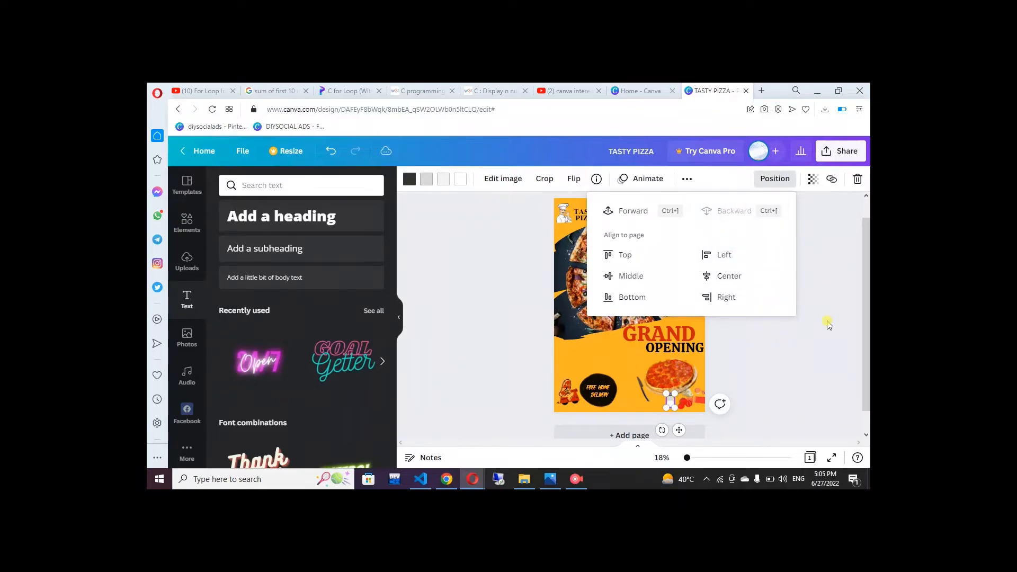
left_click(828, 324)
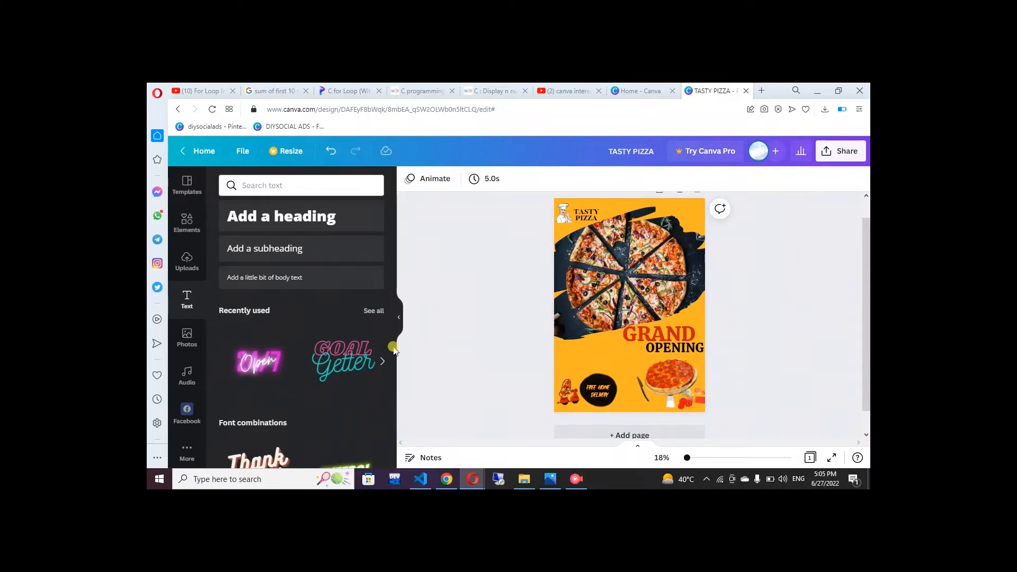
Shift the large framed pizza photo slightly up and to the right
left_click_drag(392, 250, 395, 427)
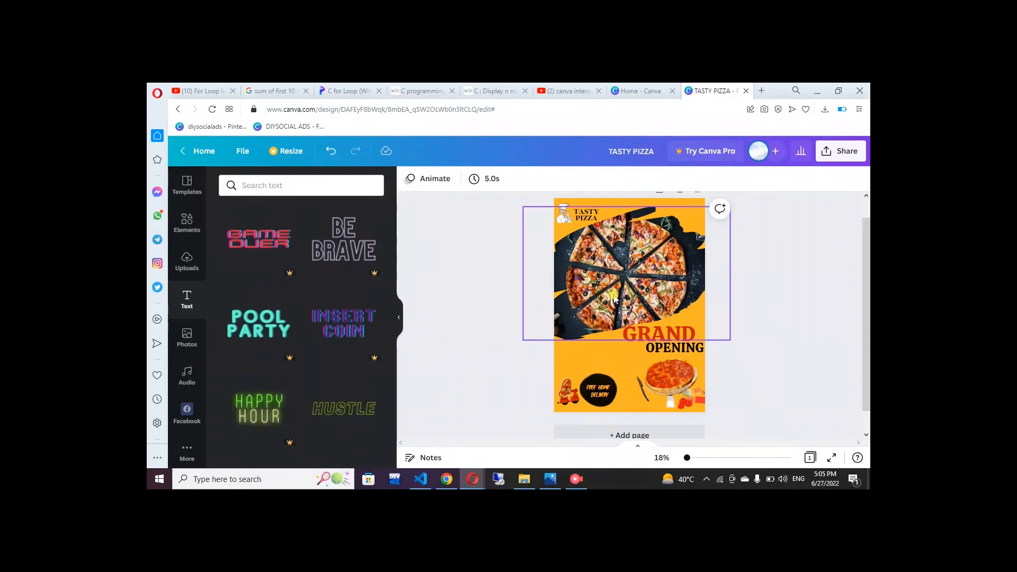
left_click_drag(614, 293, 620, 291)
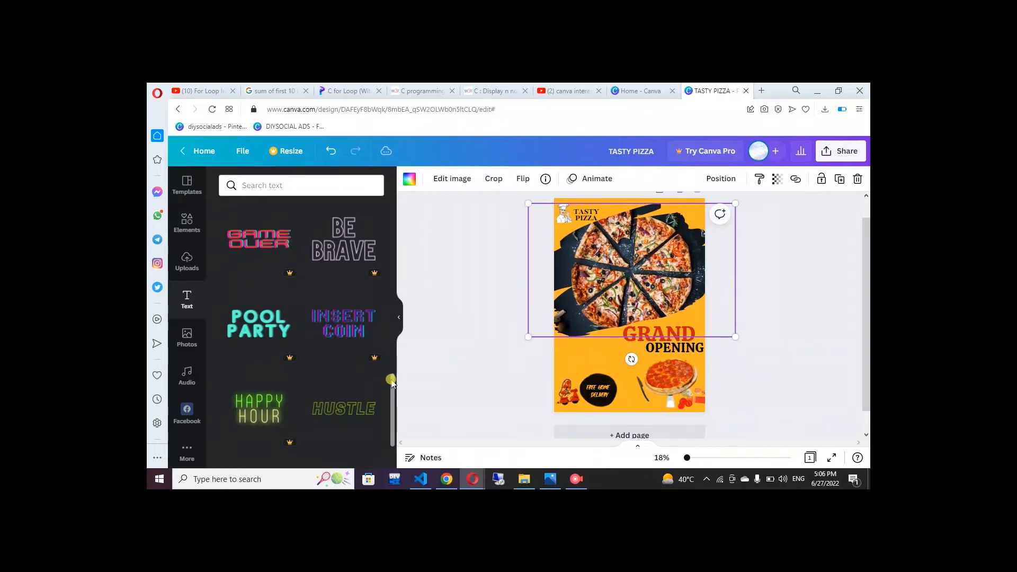
Add the PIZZA PARTY font combination to the poster
left_click_drag(391, 380, 394, 422)
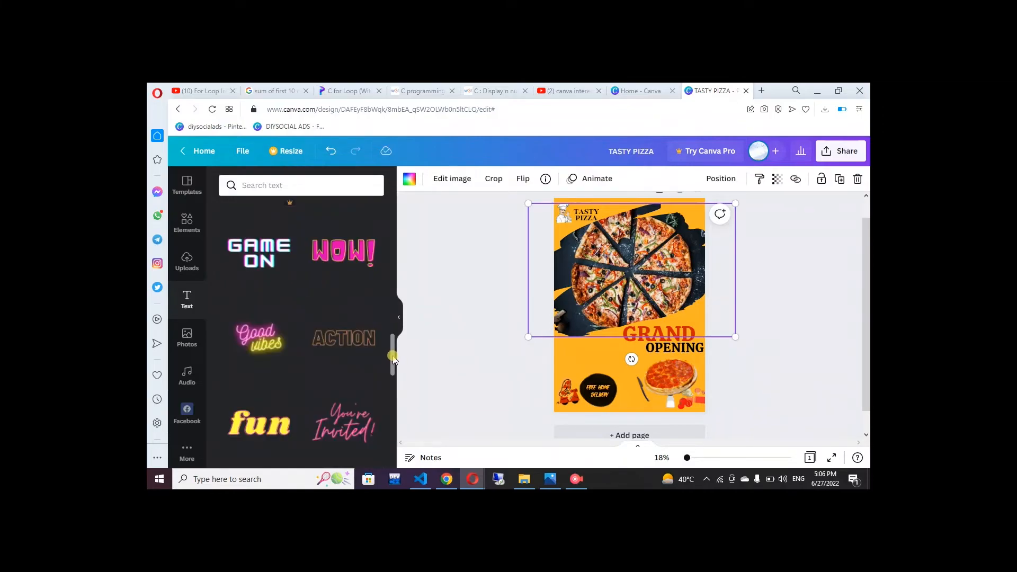
scroll(393, 371, "down", 3)
scroll(393, 387, "down", 3)
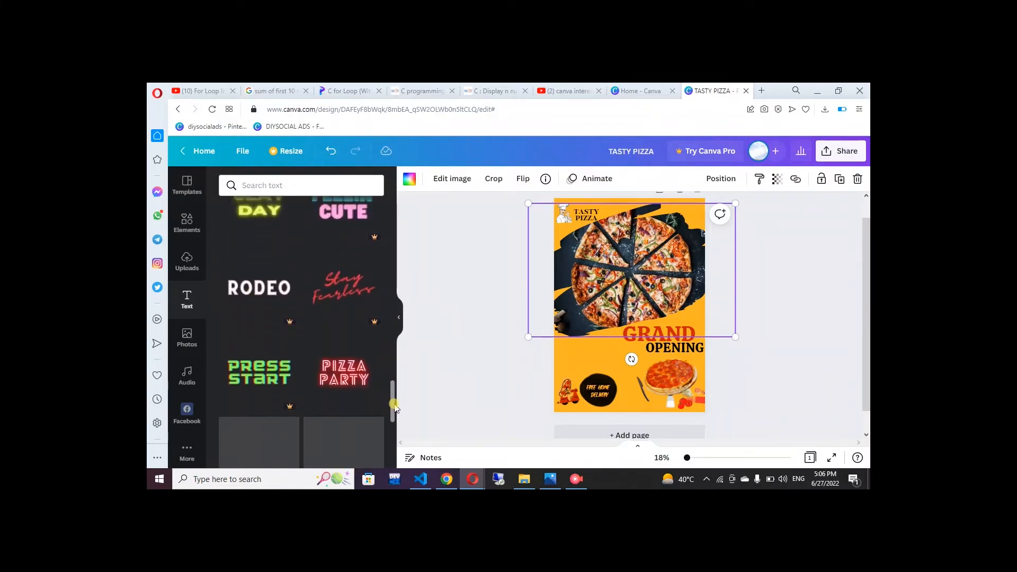
left_click(348, 369)
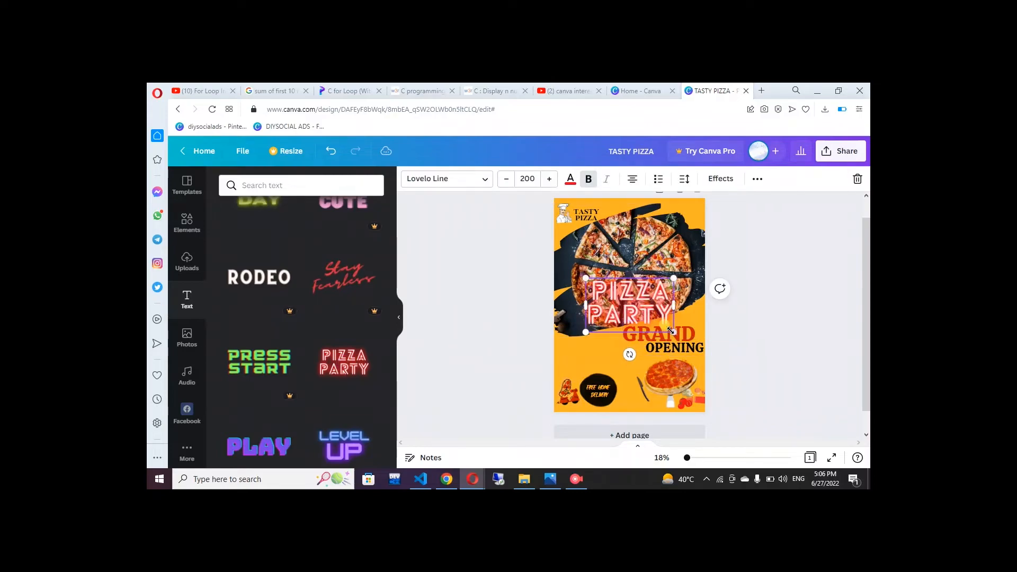
Replace the PIZZA PARTY wording with "TUESDAY | 9:00PM"
double_click(621, 295)
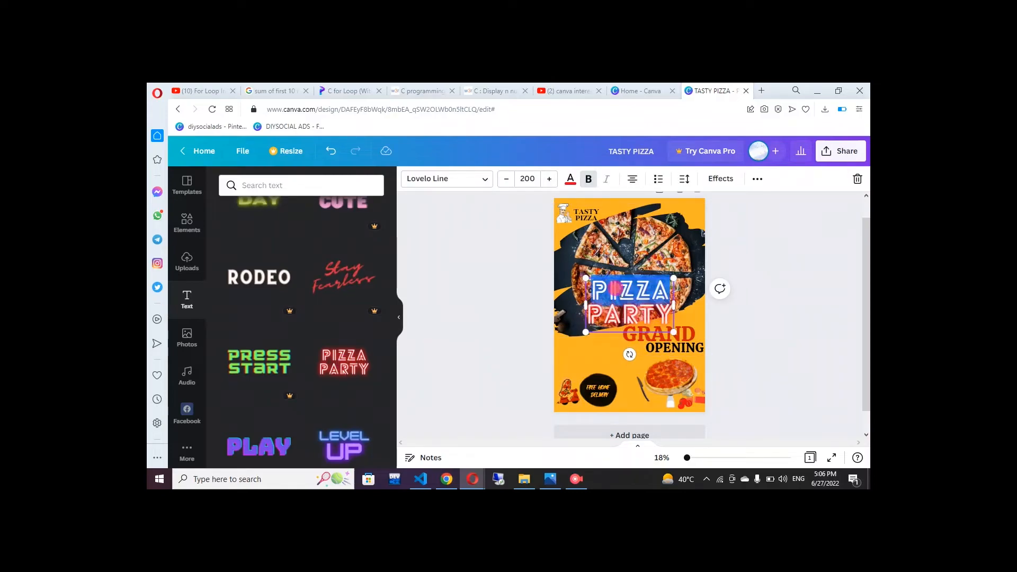
double_click(614, 305)
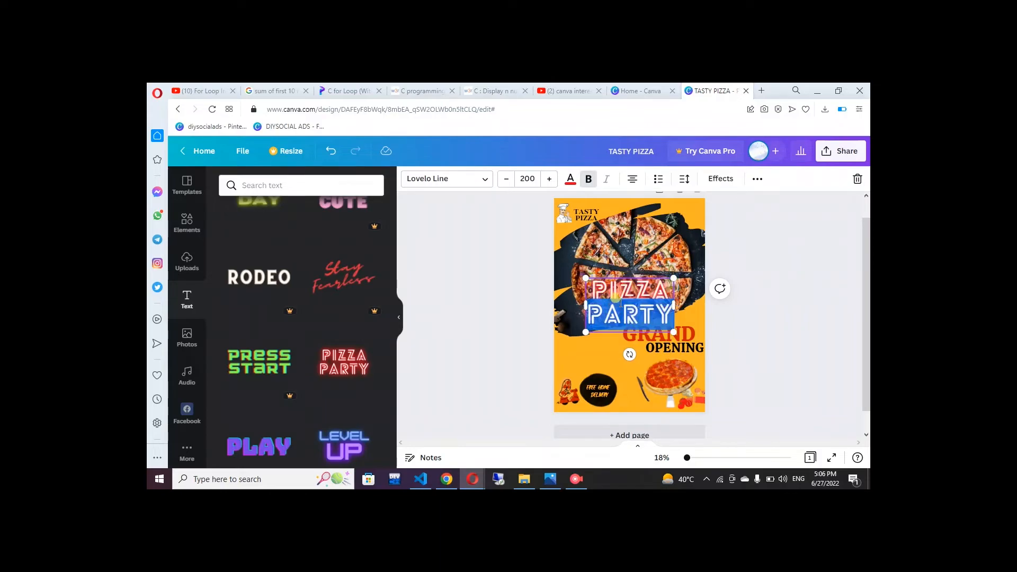
double_click(616, 291)
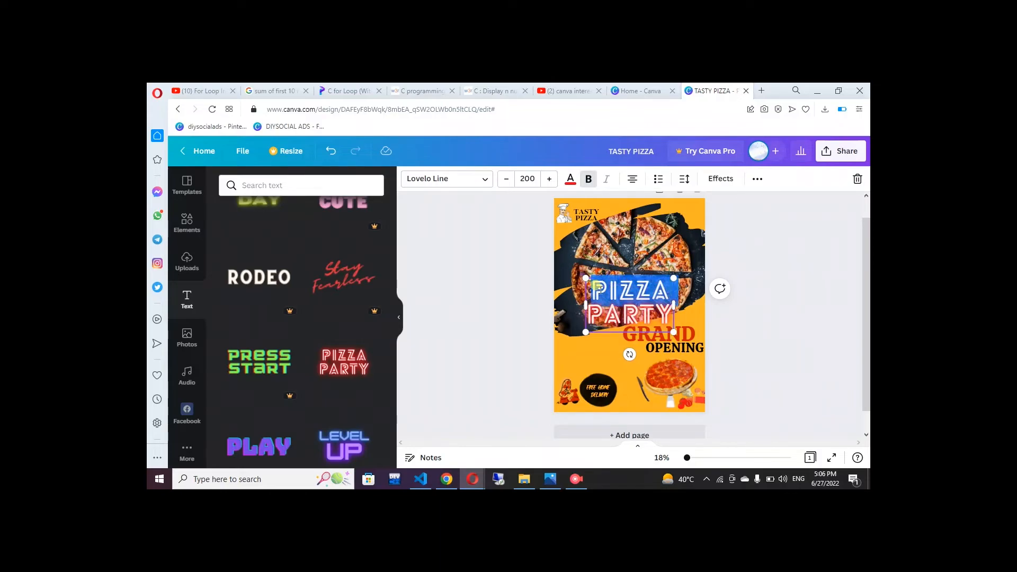
left_click_drag(592, 284, 665, 316)
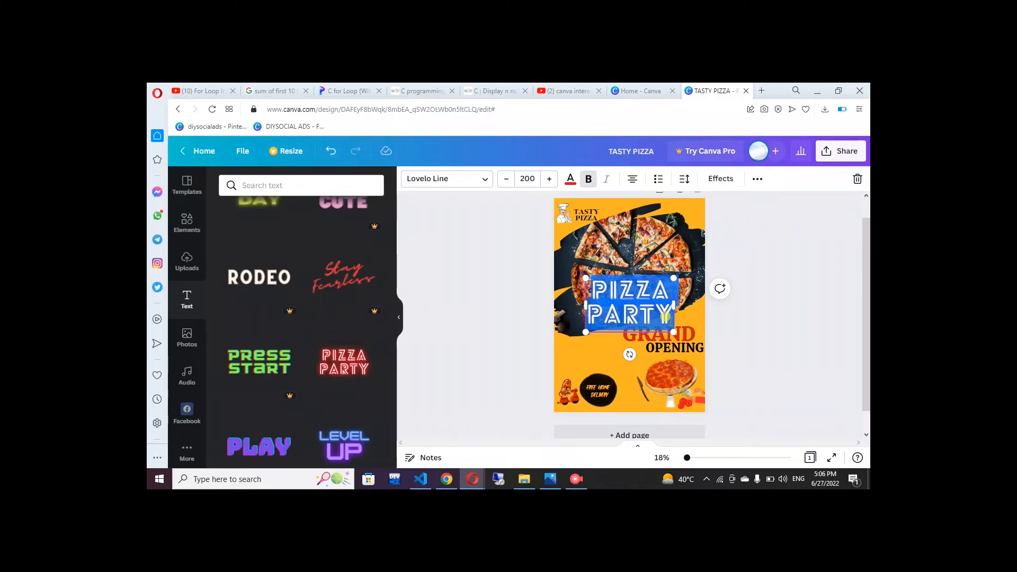
type("TUESD")
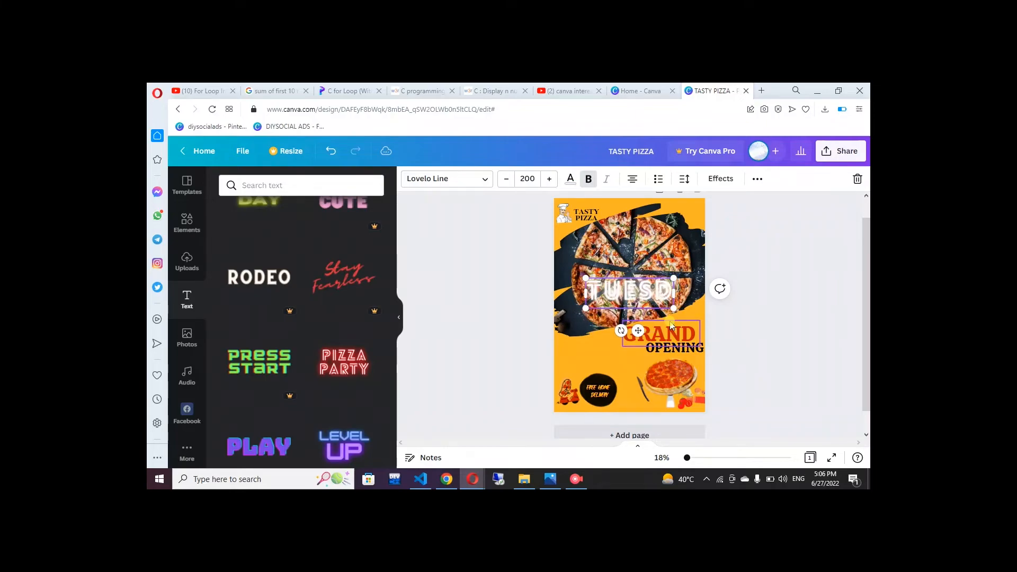
type("AY |")
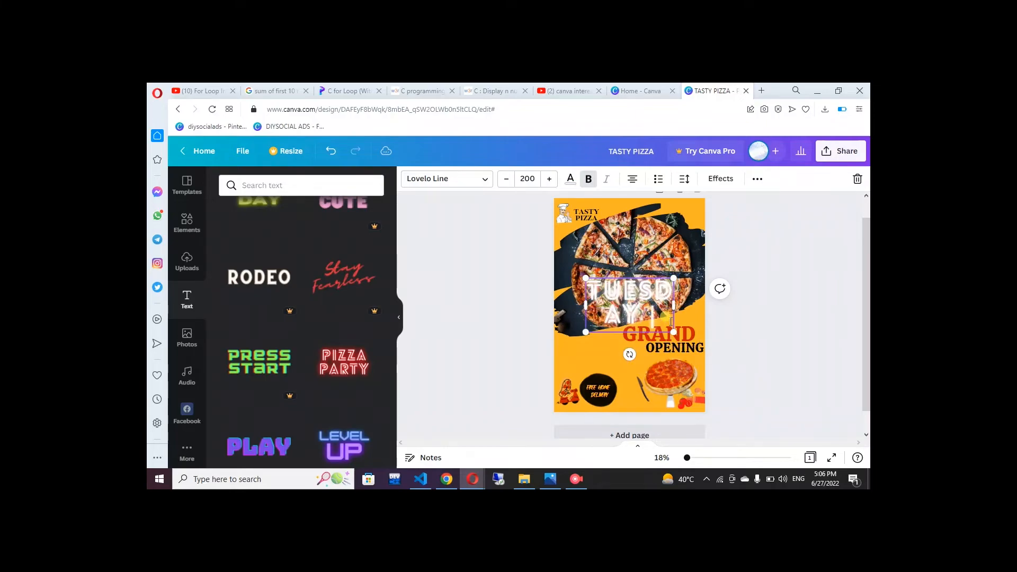
type(" 9:00PM")
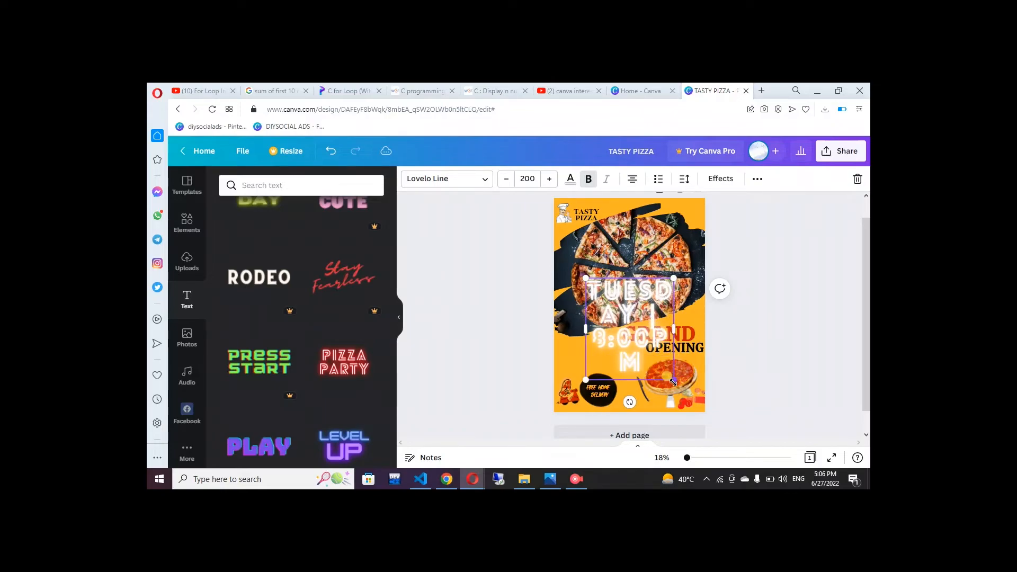
Shrink the TUESDAY text to about size 59.4 above the delivery badge and colour it with the document's red
left_click_drag(673, 379, 599, 385)
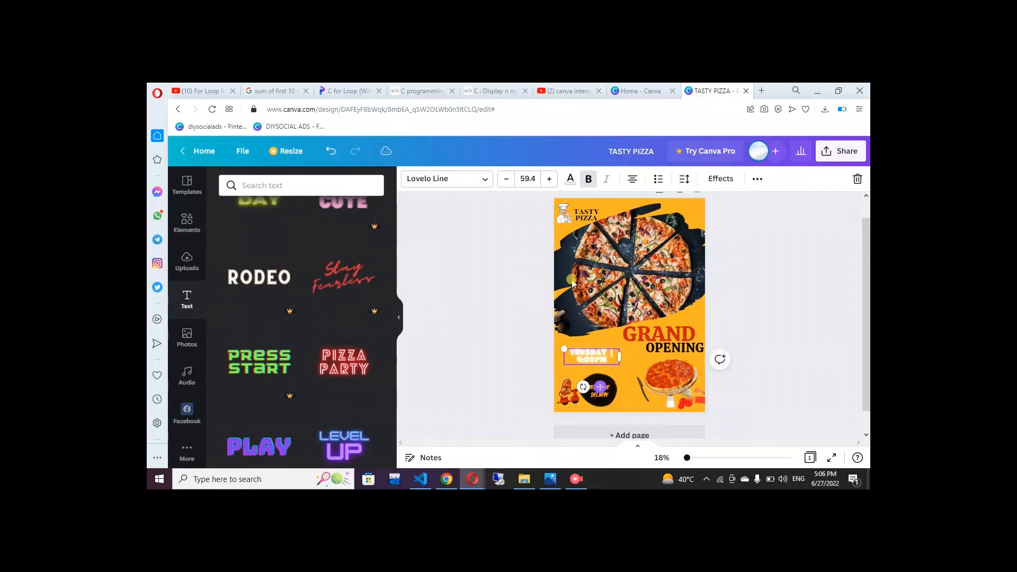
left_click(571, 178)
left_click(280, 417)
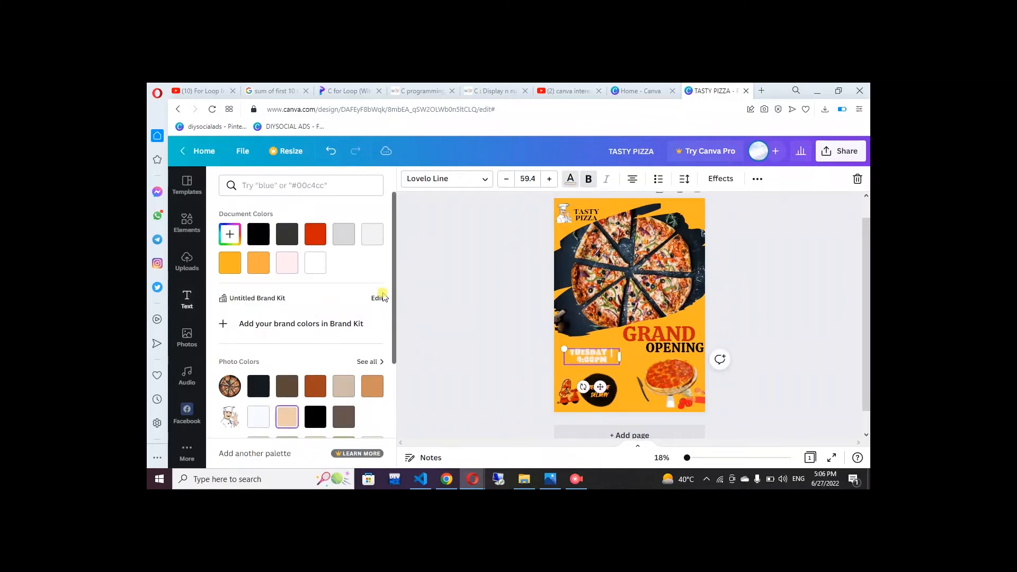
left_click(316, 234)
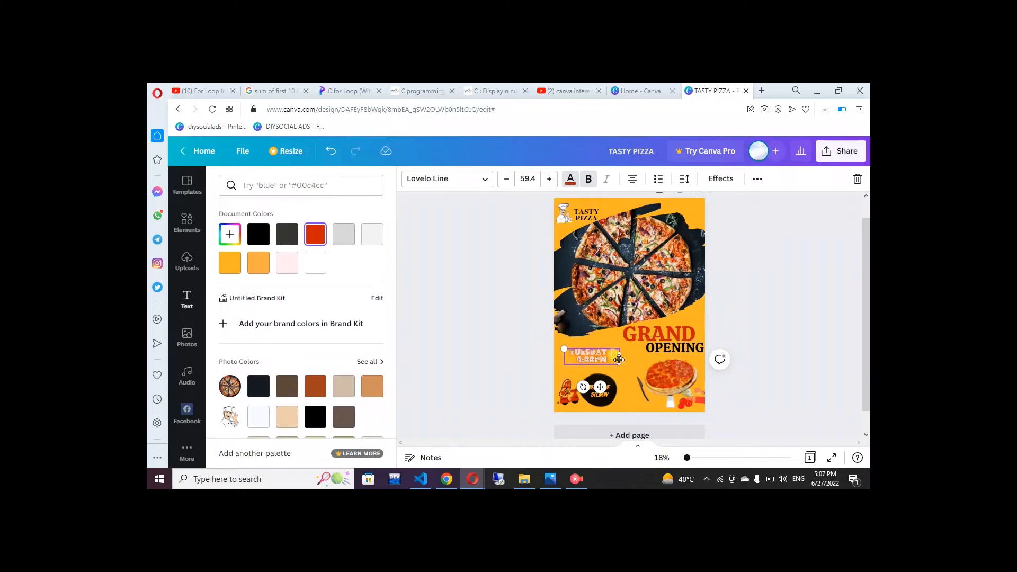
Enlarge the TUESDAY text to about size 99.8, replace the separator with spacing before the time on the second line, and shift it left
left_click_drag(619, 365, 656, 375)
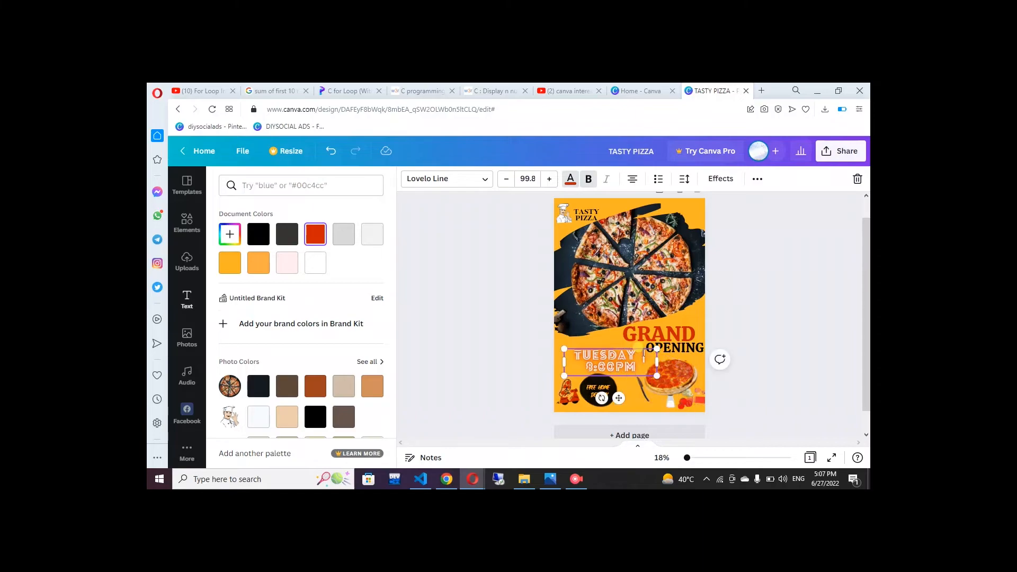
left_click(640, 353)
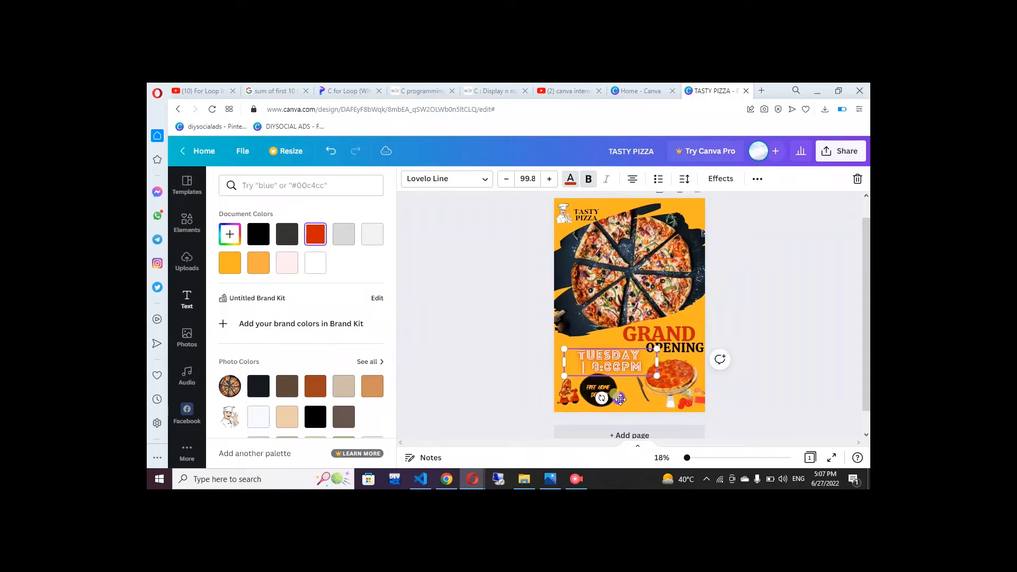
left_click_drag(618, 398, 603, 396)
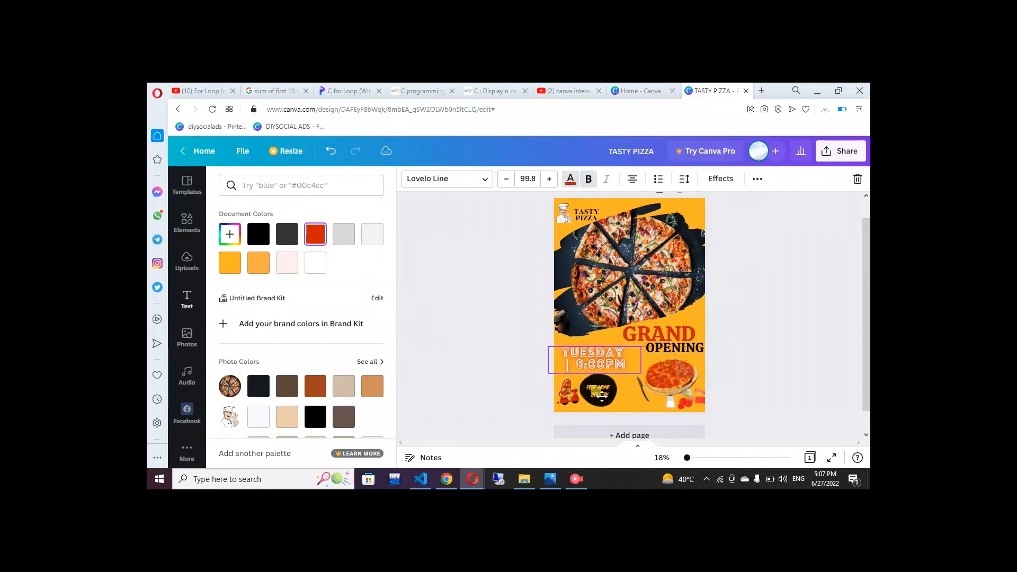
left_click(565, 361)
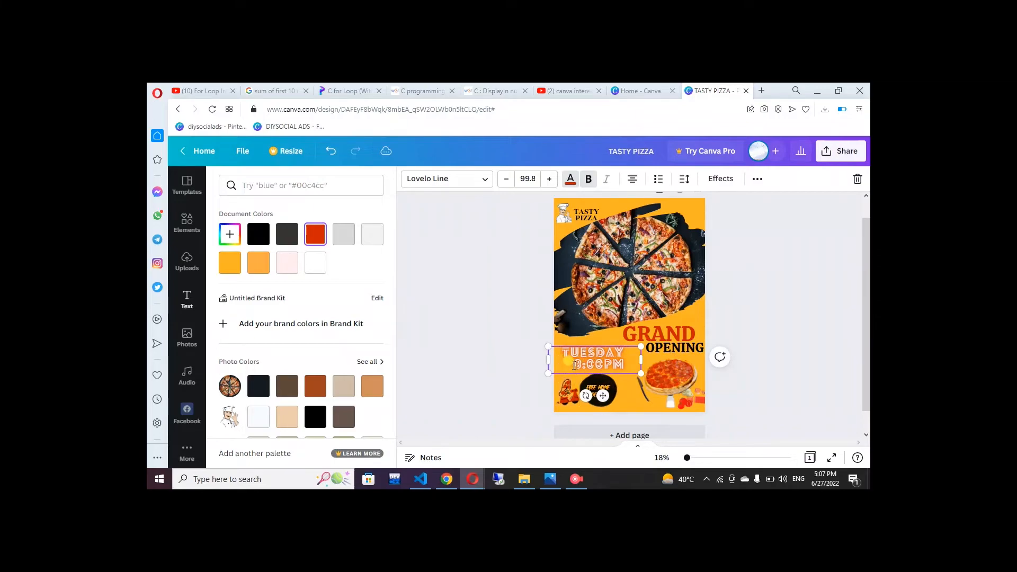
left_click_drag(600, 395, 596, 395)
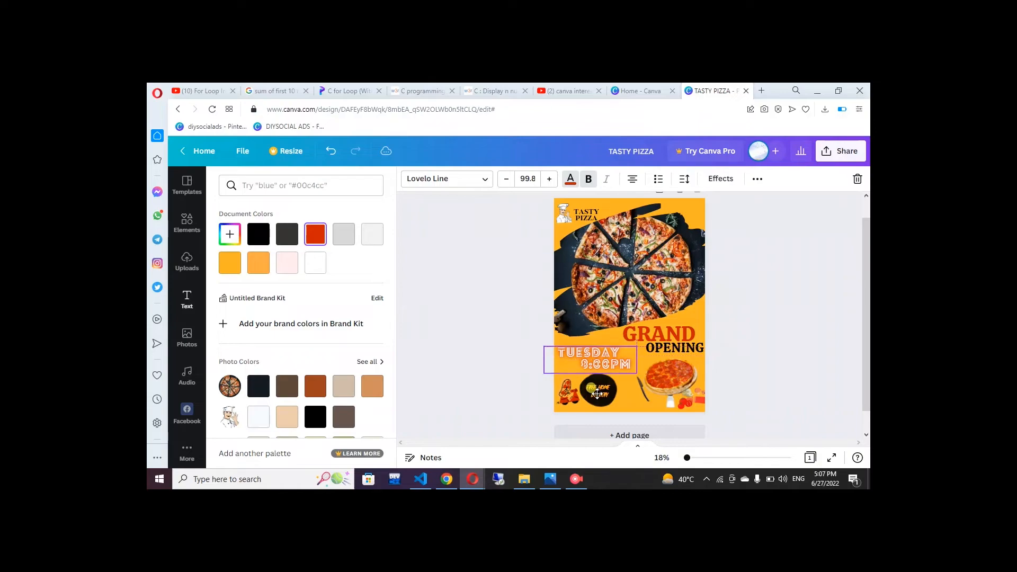
left_click(783, 359)
left_click(782, 359)
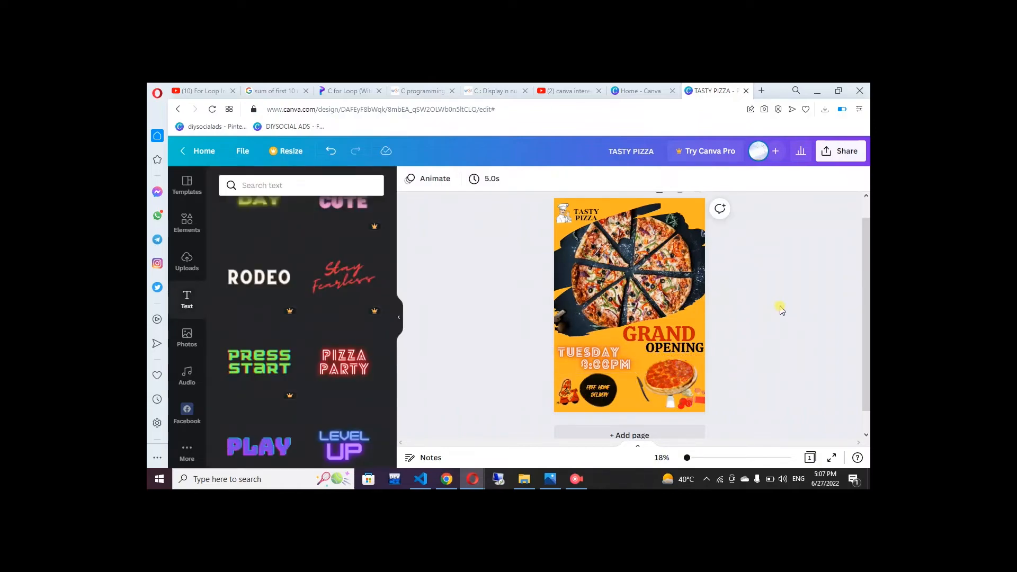
Shrink the large framed pizza photo slightly and move it a little up and to the left
left_click(634, 240)
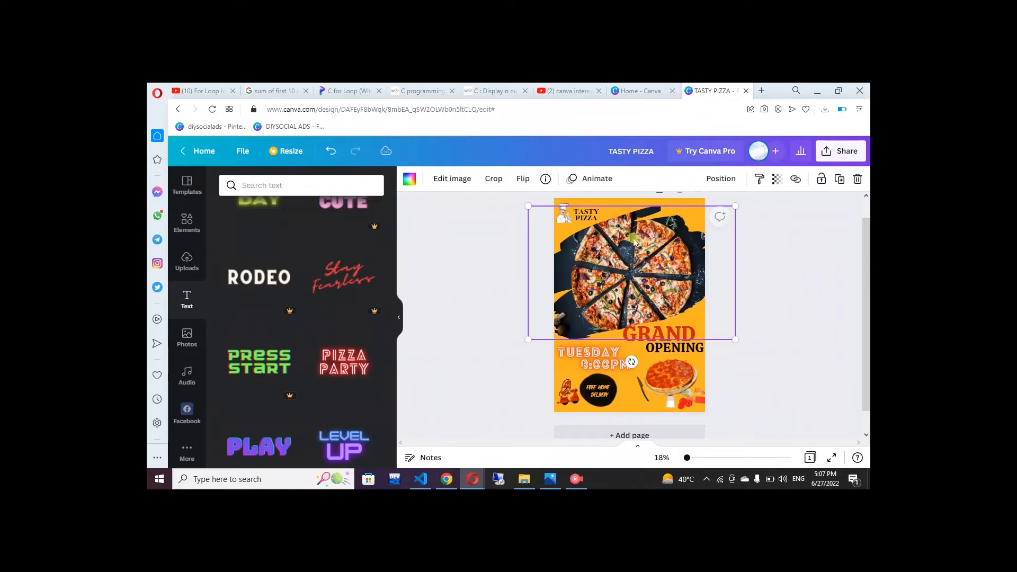
left_click_drag(528, 206, 532, 209)
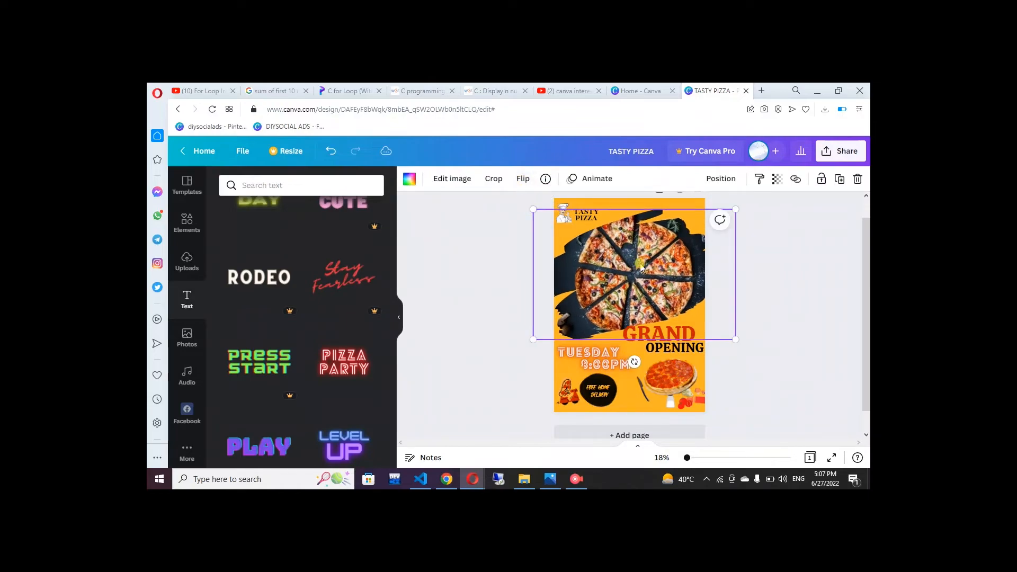
left_click_drag(641, 269, 638, 260)
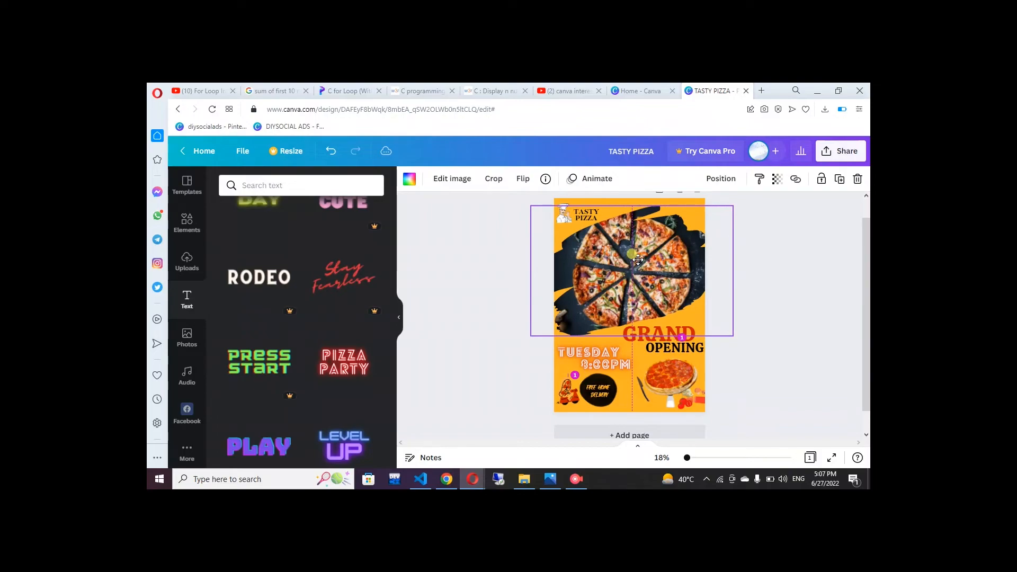
left_click(796, 318)
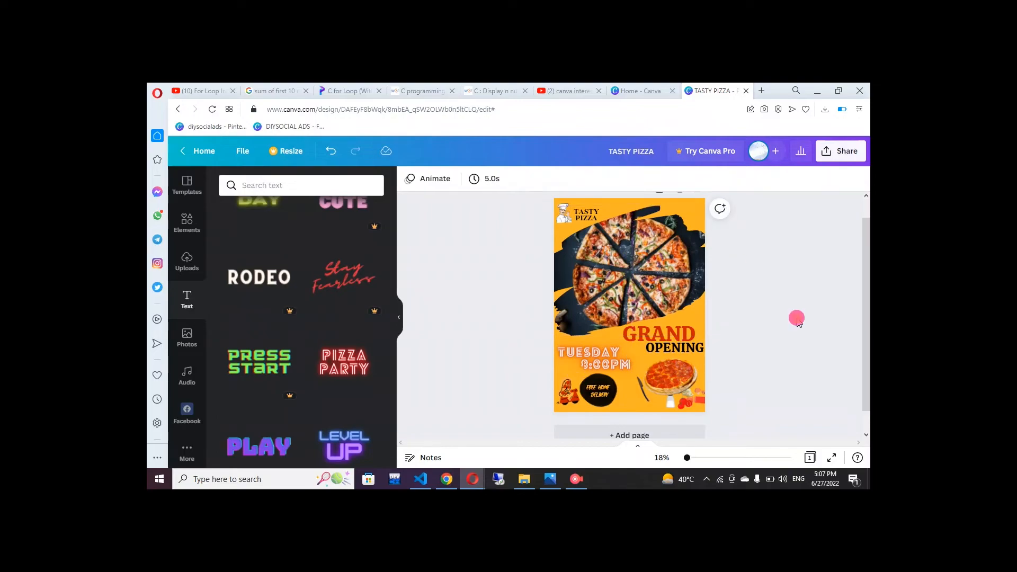
Reduce the TUESDAY text to about size 92.1
left_click(575, 360)
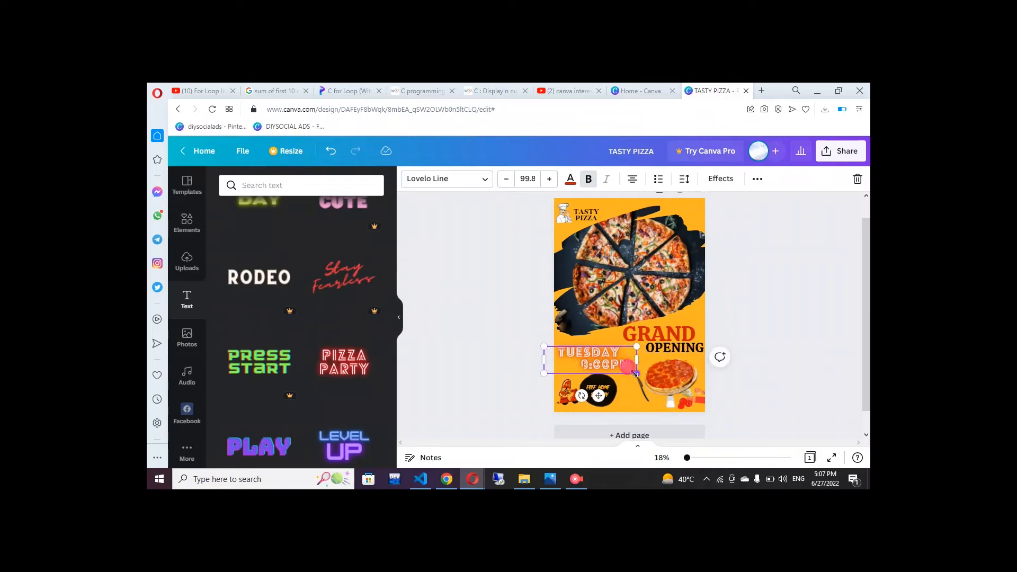
left_click_drag(637, 374, 603, 363)
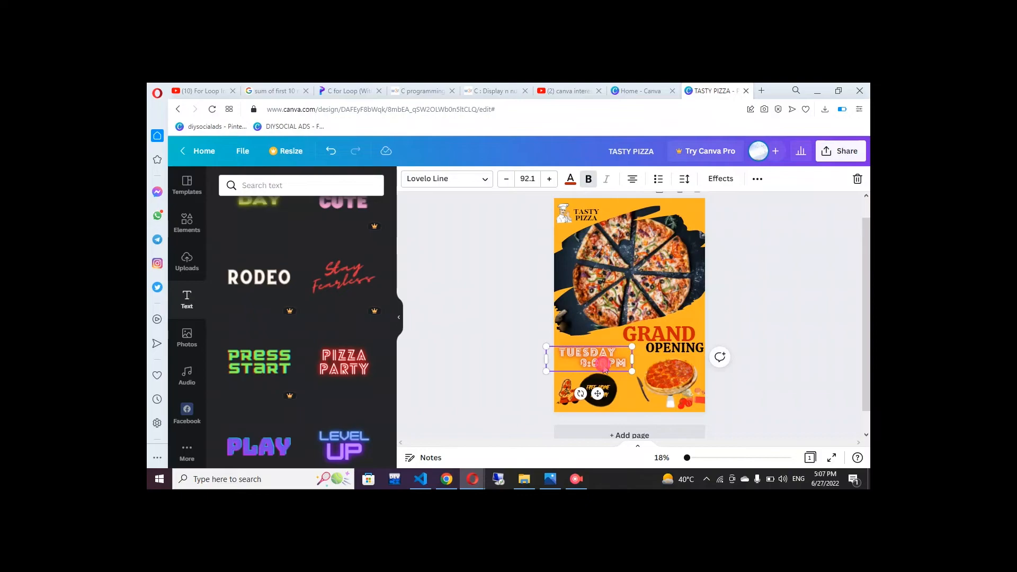
left_click(754, 301)
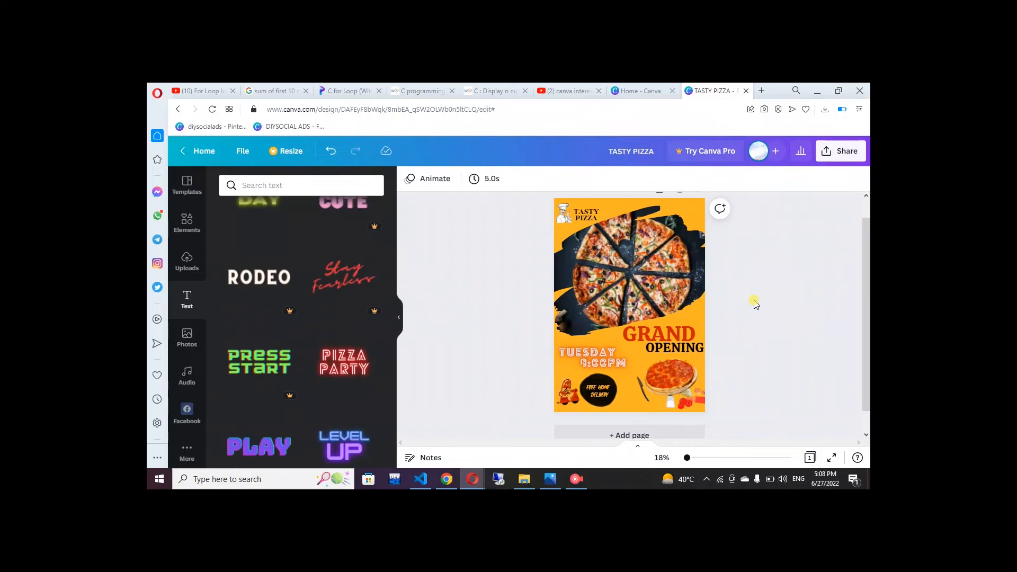
Scale the large framed pizza photo down a little more and nudge it slightly down and to the right
left_click(727, 214)
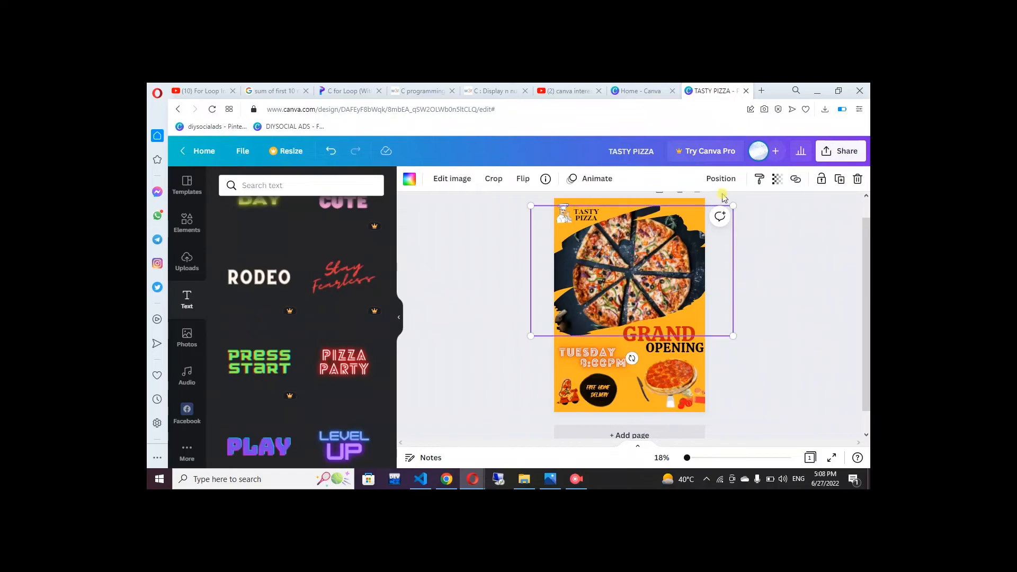
left_click_drag(733, 206, 730, 215)
left_click_drag(657, 241, 660, 244)
left_click(761, 368)
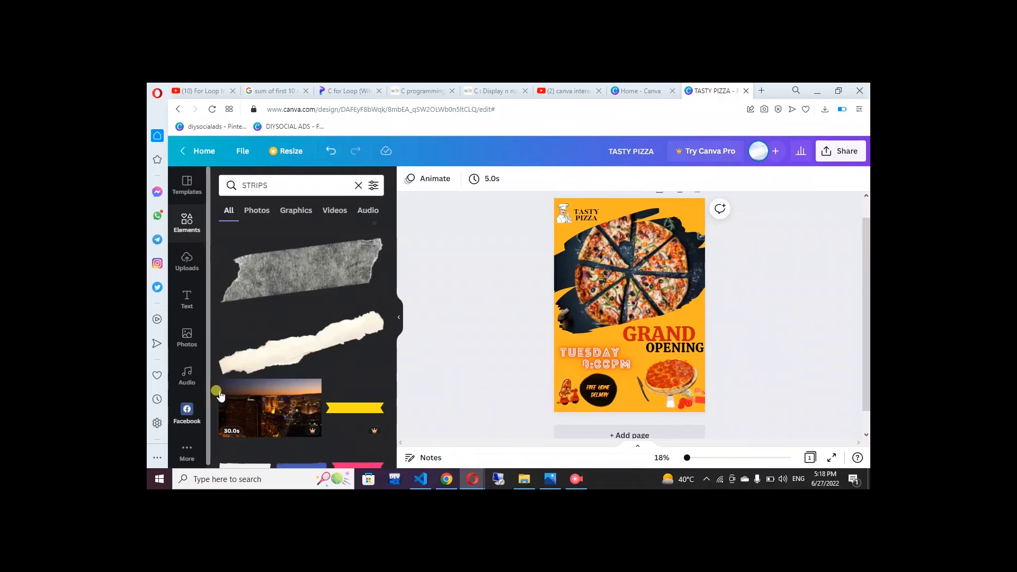
Add the grey torn tape strip from the STRIPS results over GRAND OPENING, and reduce the TUESDAY text to about size 79.6
left_click(324, 281)
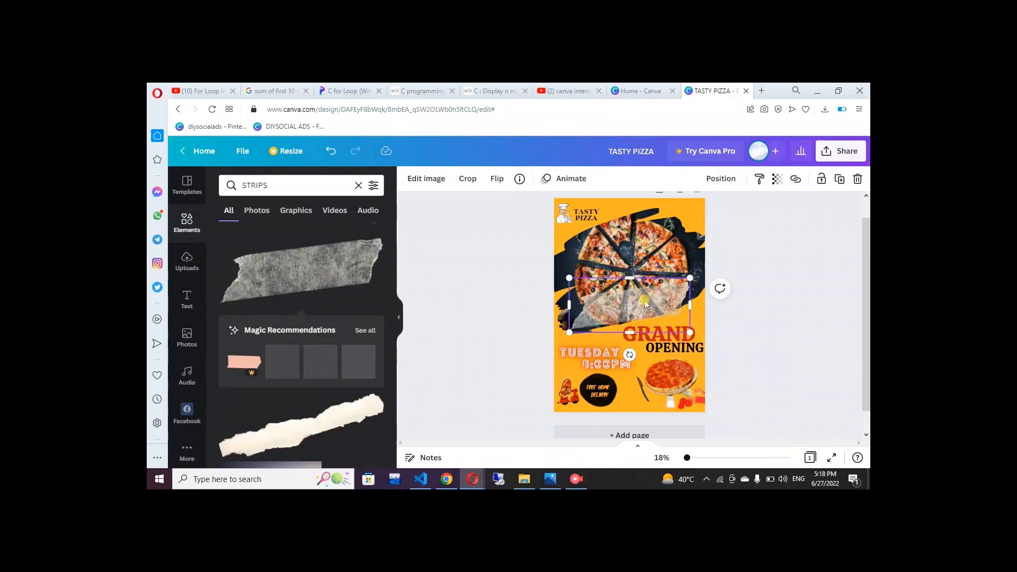
left_click_drag(615, 327, 675, 329)
mouse_move(599, 307)
left_mouse_down()
mouse_move(624, 318)
mouse_move(612, 312)
left_mouse_up()
mouse_move(583, 359)
left_mouse_down()
mouse_move(616, 368)
mouse_move(595, 365)
left_mouse_up()
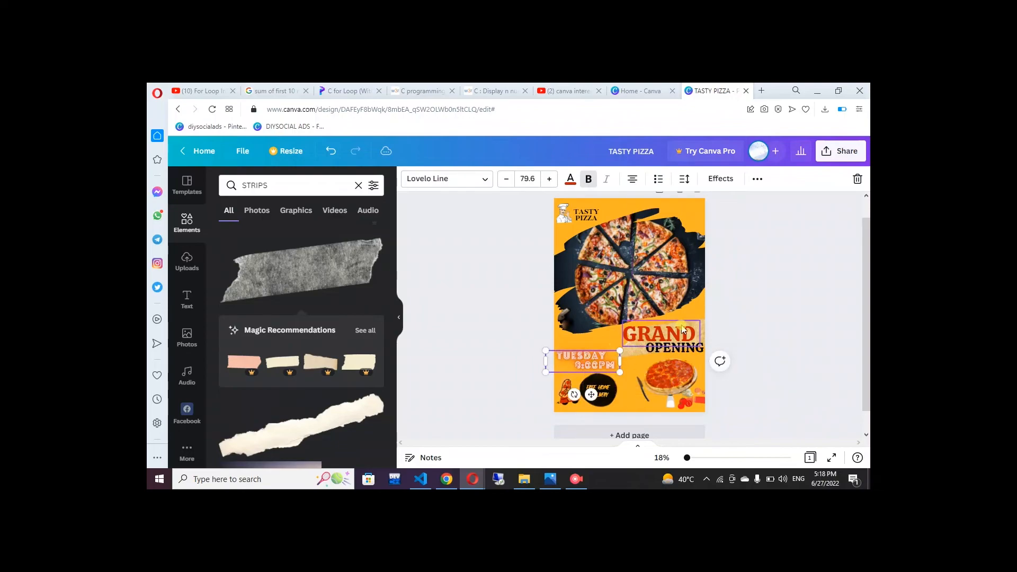
Move the torn tape strip down and to the right over the GRAND OPENING heading and send it backward one layer
left_click(699, 321)
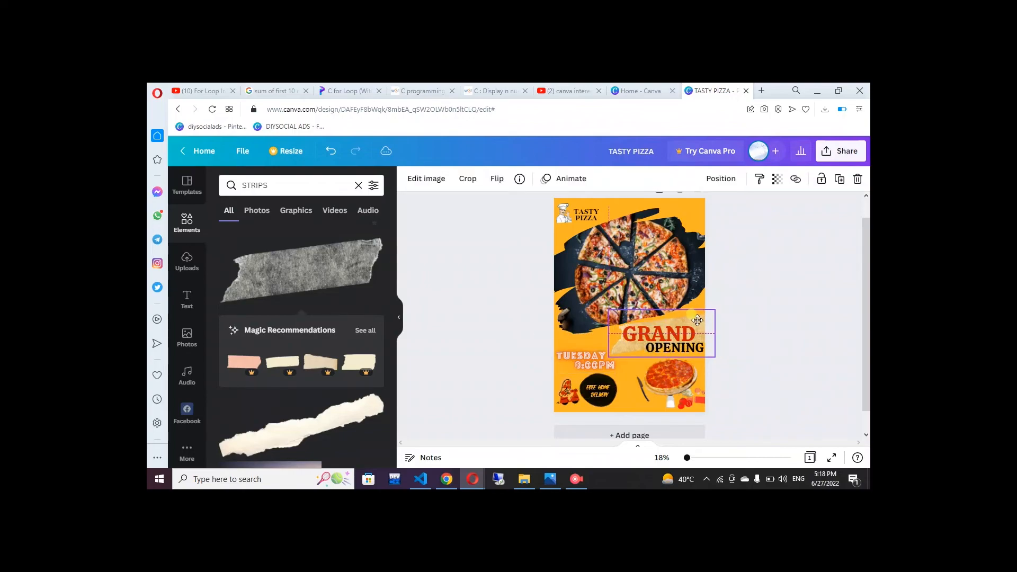
left_click_drag(697, 320, 715, 335)
left_click(719, 179)
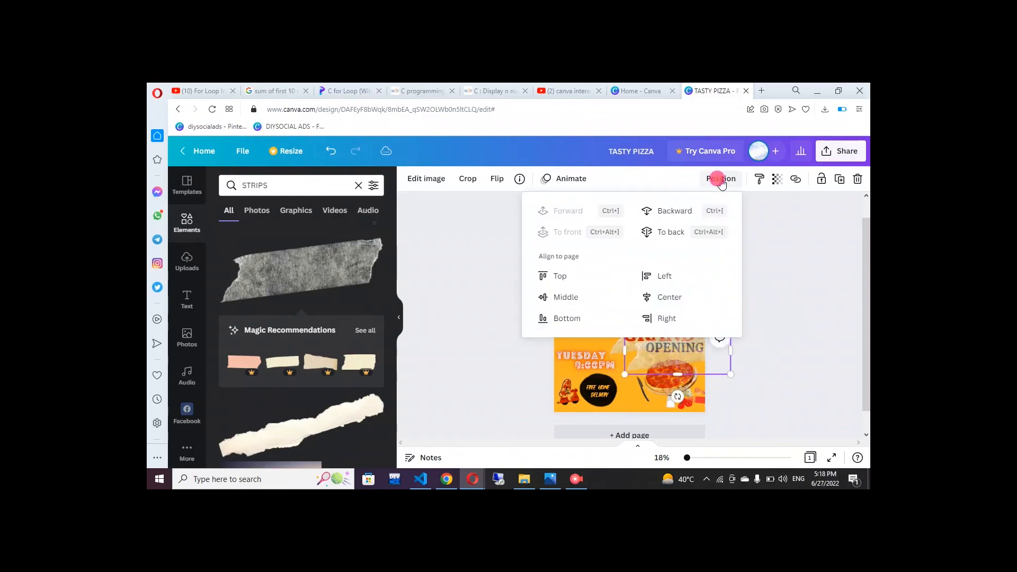
left_click(662, 210)
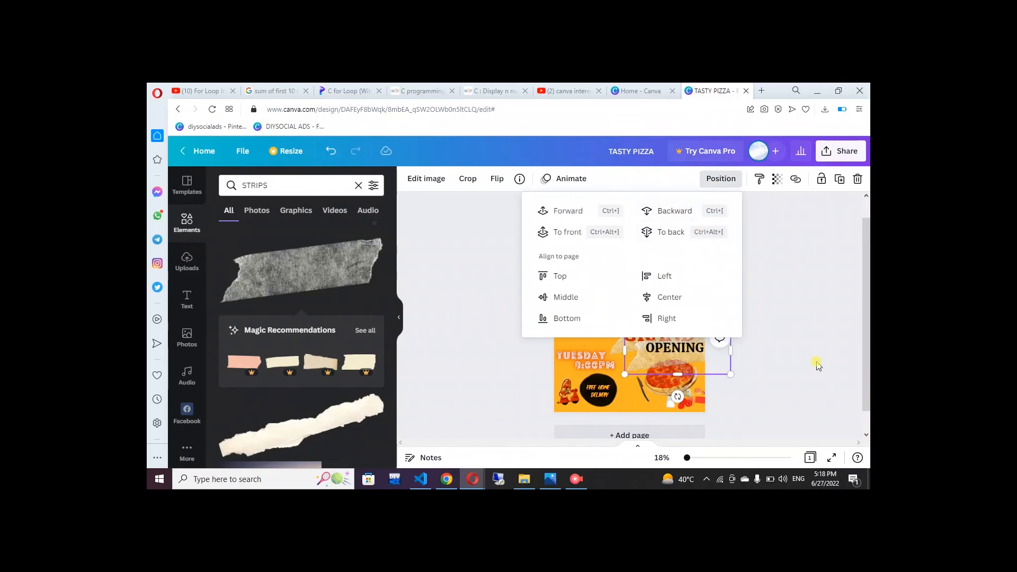
Crop the torn tape strip's lower edge to a height of about 8.5 and send it backward behind the GRAND OPENING heading
left_click_drag(679, 373, 679, 357)
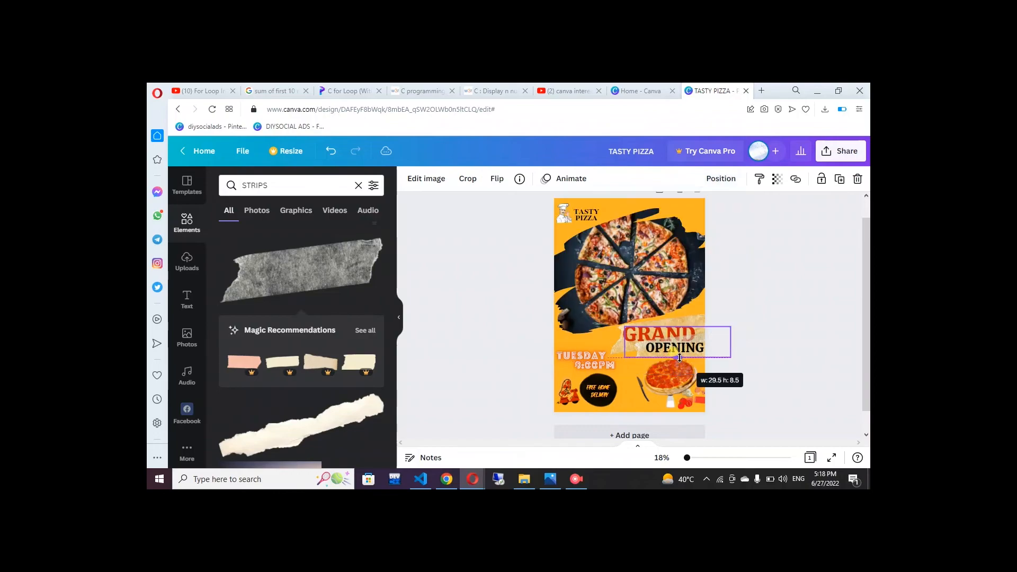
left_click(721, 179)
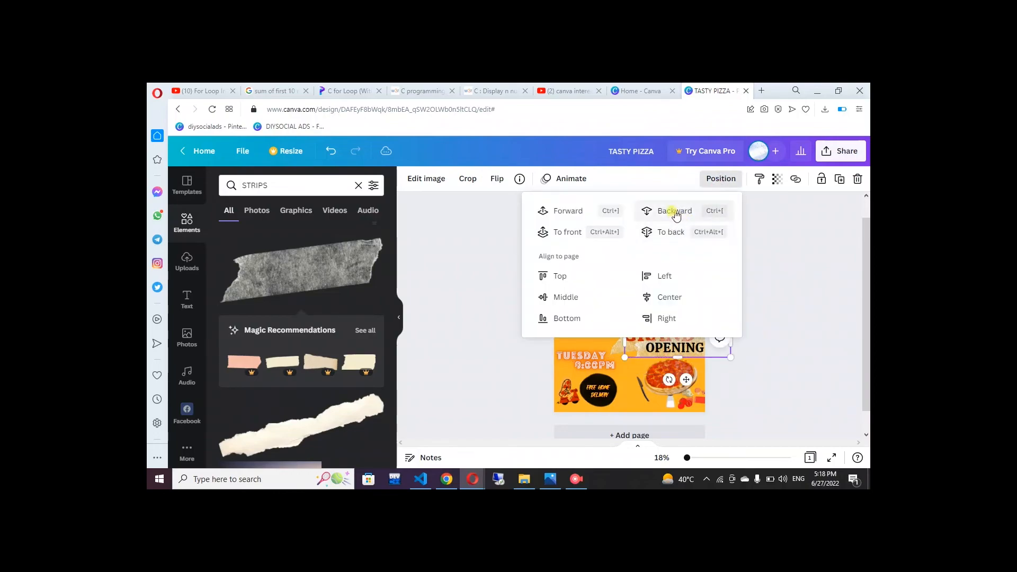
left_click(810, 345)
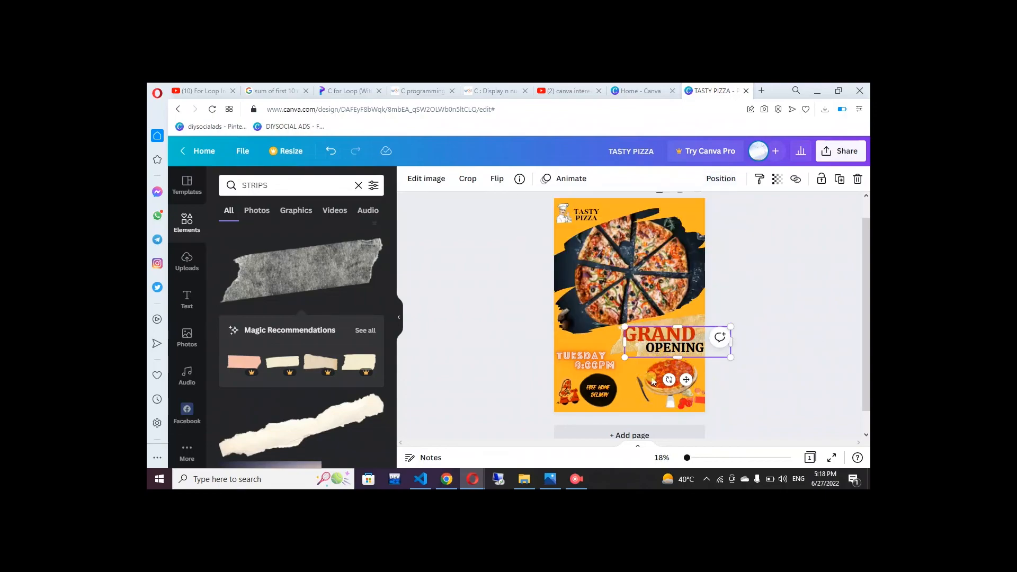
Rotate the torn tape strip slightly and adjust its left edge to extend beyond the start of GRAND
mouse_move(669, 380)
left_mouse_down()
mouse_move(660, 385)
mouse_move(669, 382)
left_mouse_up()
mouse_move(625, 345)
left_mouse_down()
mouse_move(616, 345)
mouse_move(629, 353)
left_mouse_up()
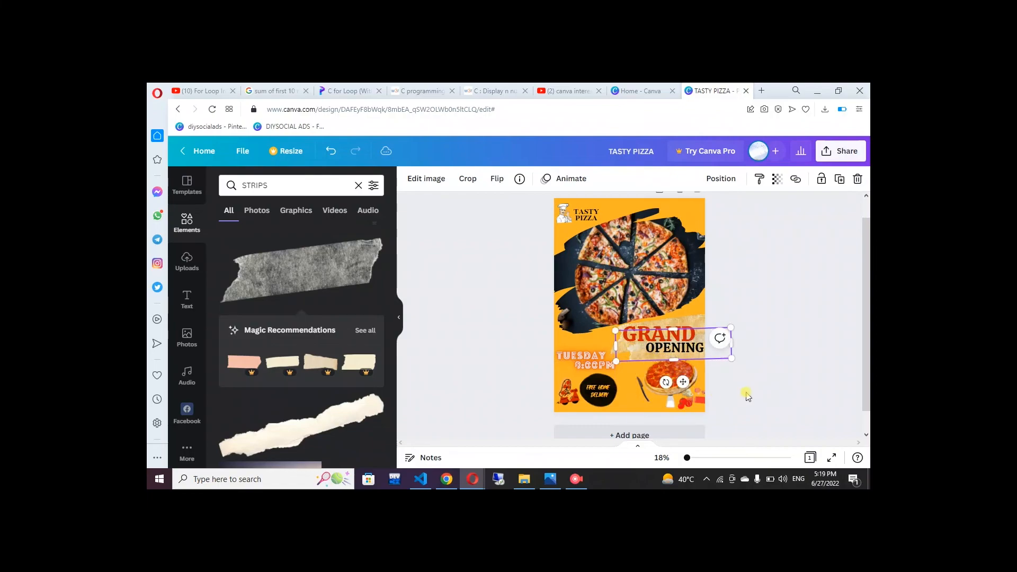
left_click(747, 394)
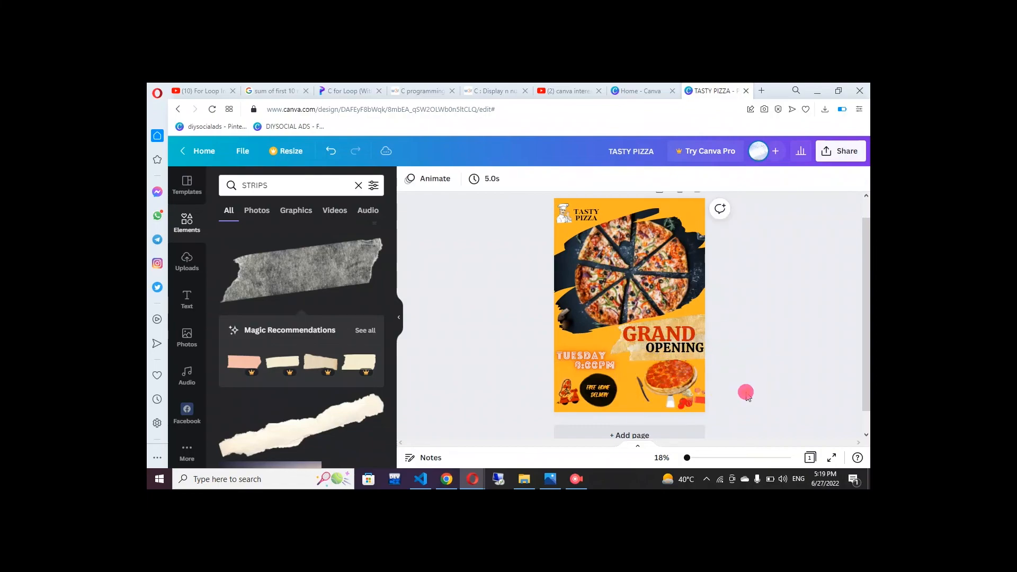
Move the OPENING text slightly down below GRAND on the tape strip
left_click(697, 312)
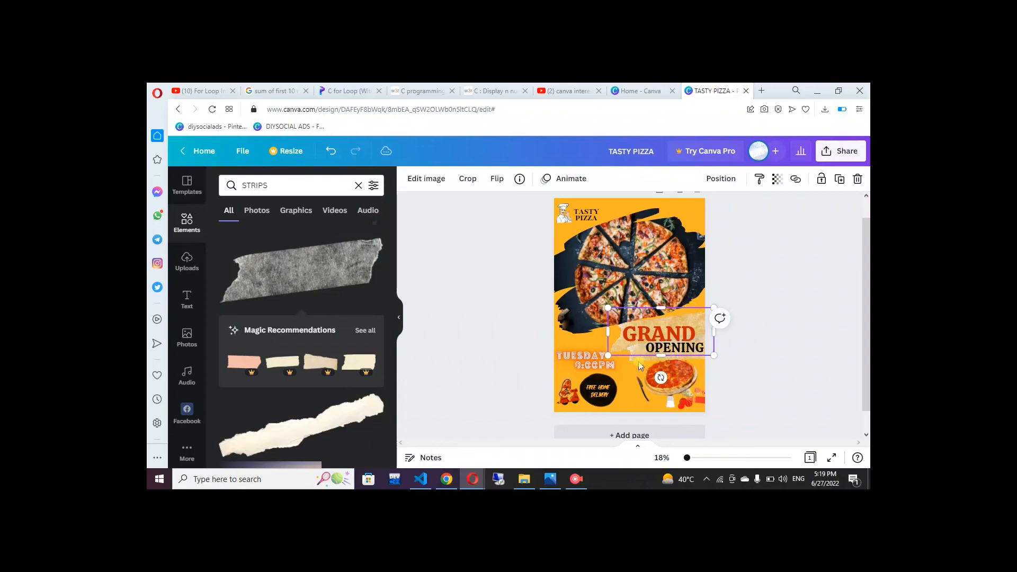
left_click(867, 389)
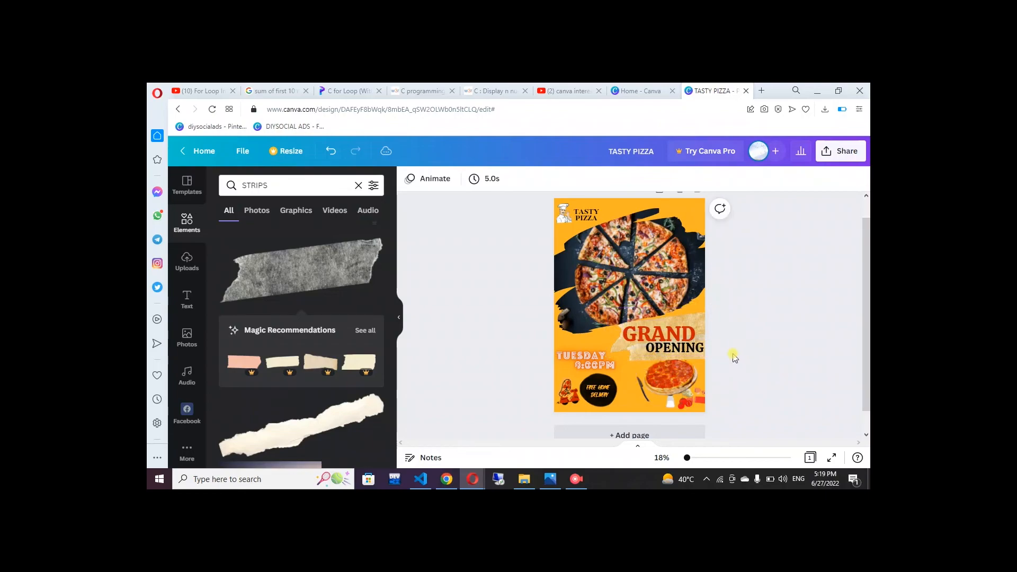
left_click(693, 347)
left_click_drag(693, 348, 695, 350)
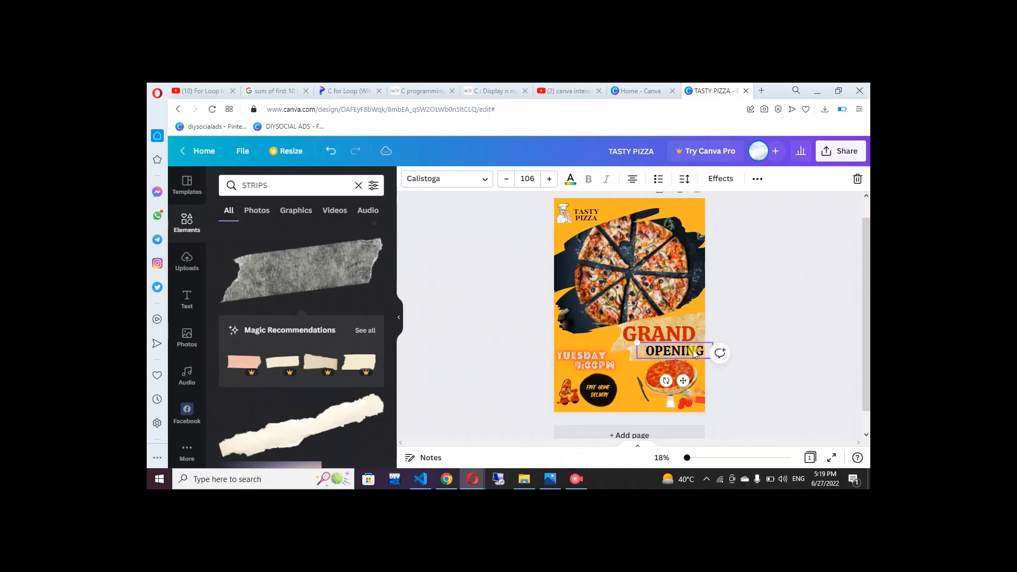
left_click(764, 325)
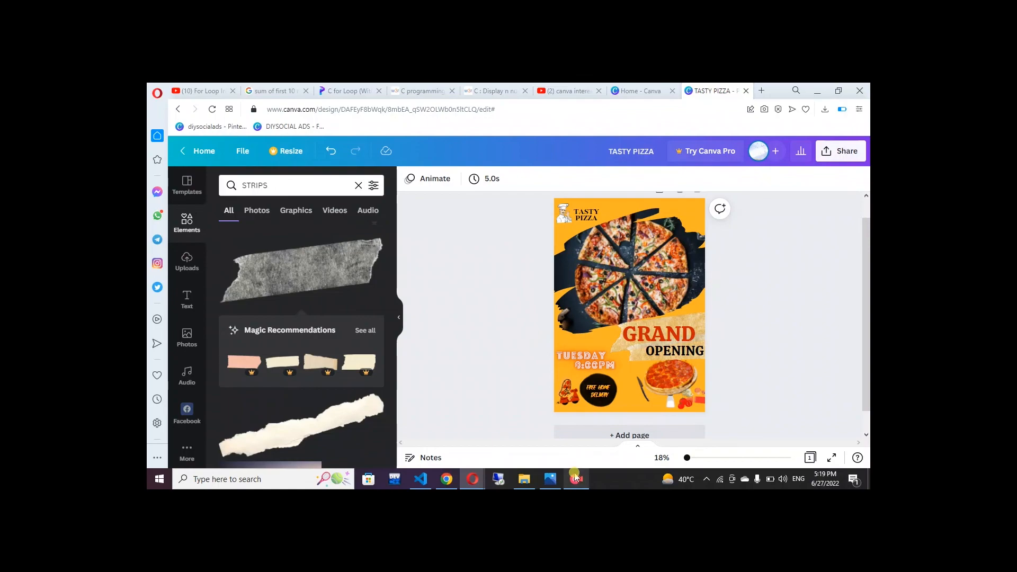
Download the TASTY PIZZA poster as a PNG at size 1, 1587 × 2245 px
left_click(827, 155)
left_click(671, 406)
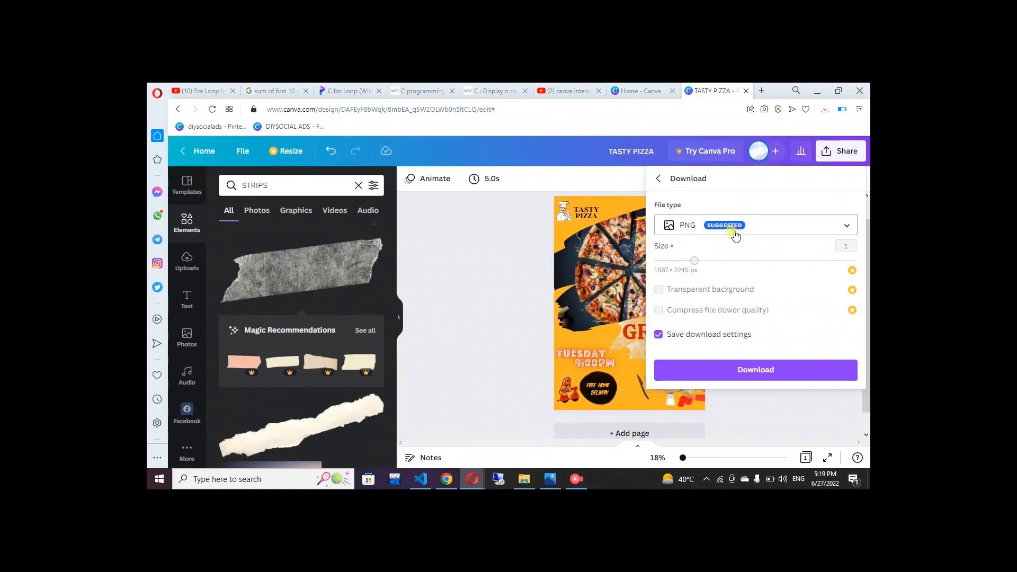
left_click(689, 369)
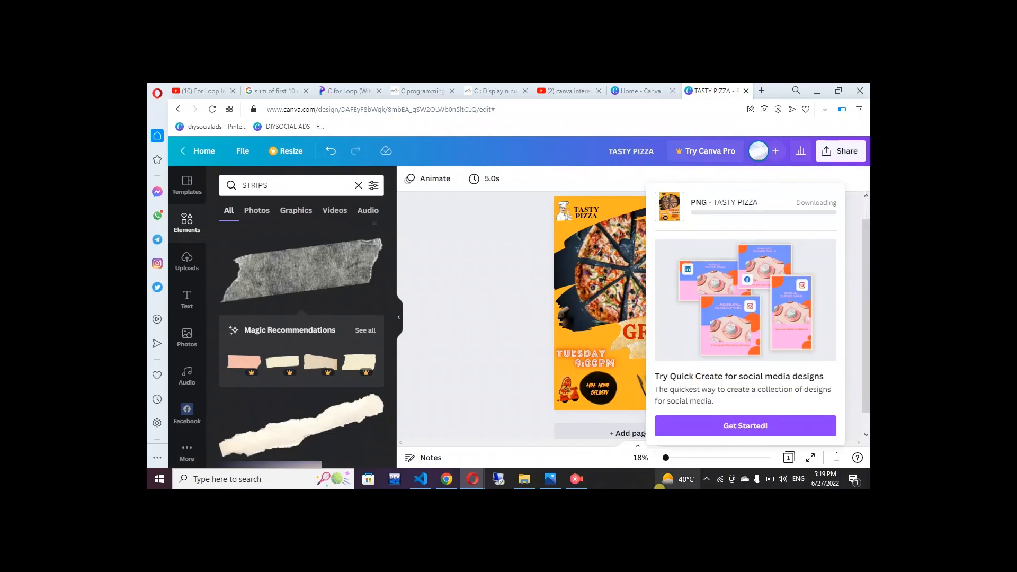
mouse_move(659, 486)
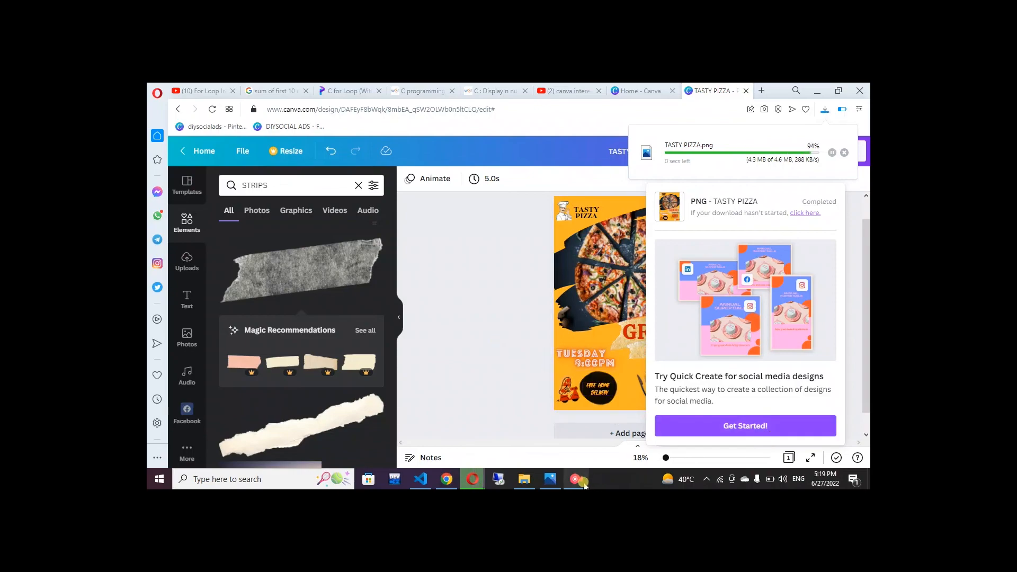
mouse_move(584, 485)
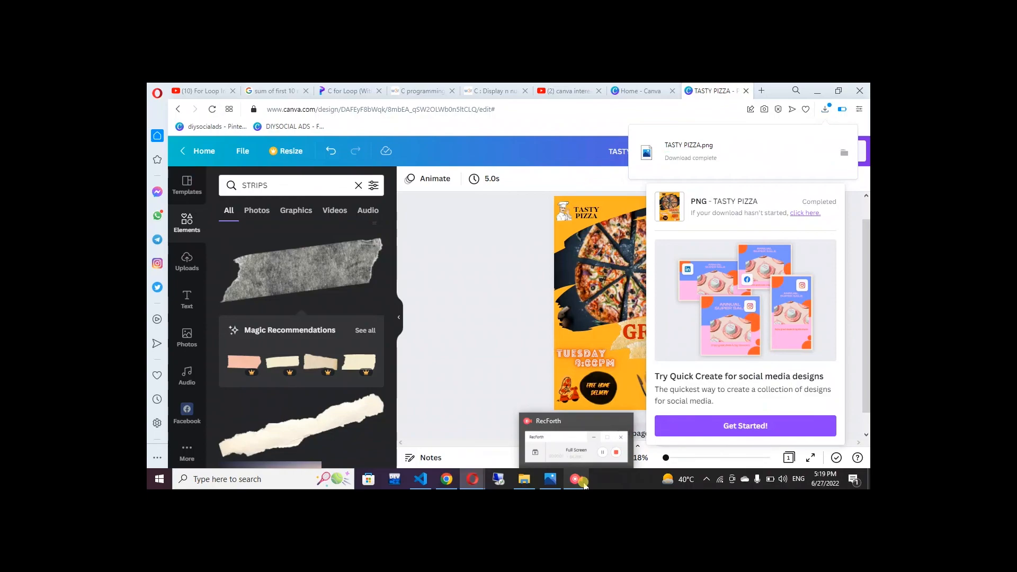
left_click(582, 460)
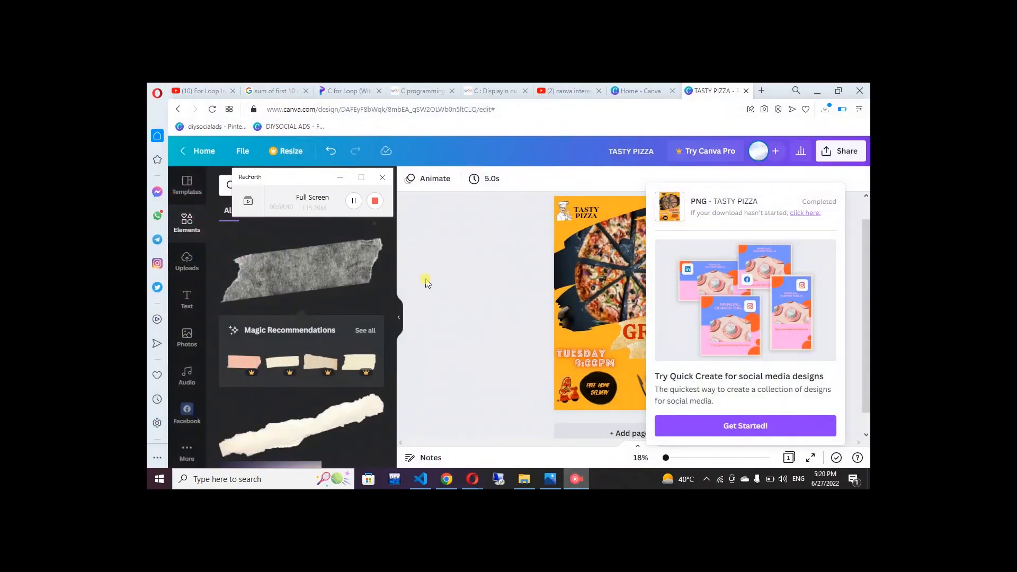
left_click(374, 201)
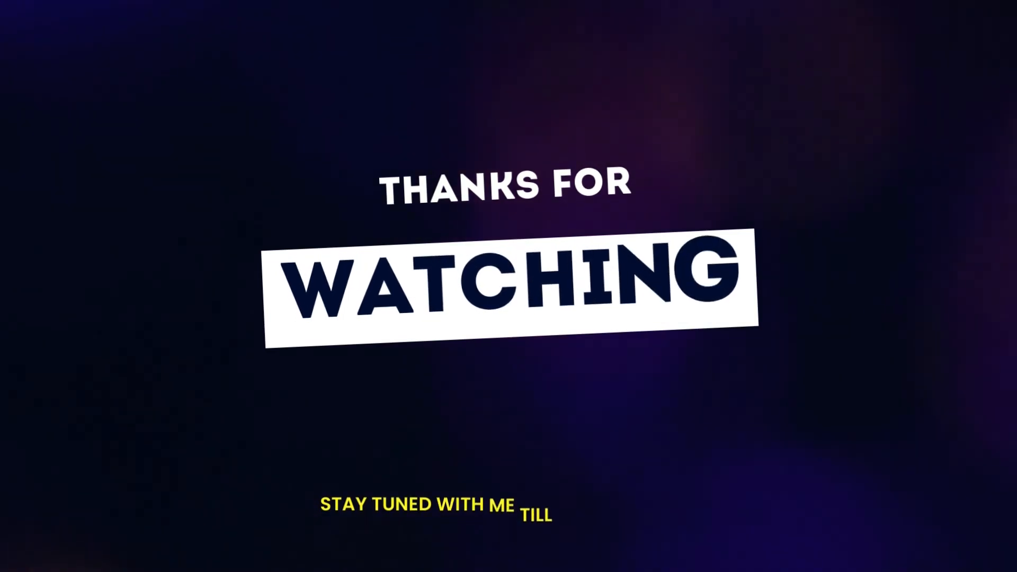